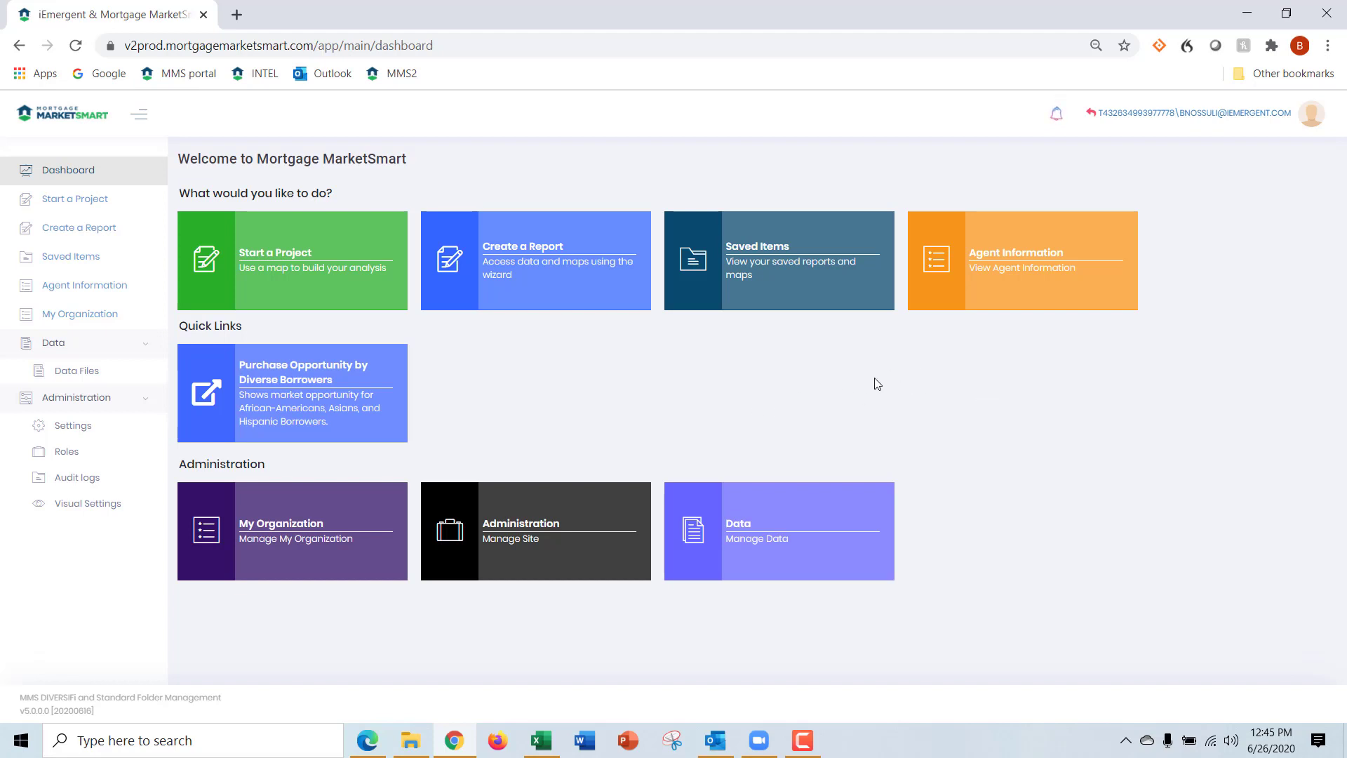
Start a new mapping project and add a data layer named GA_Atlanta_20D_CT
click(344, 279)
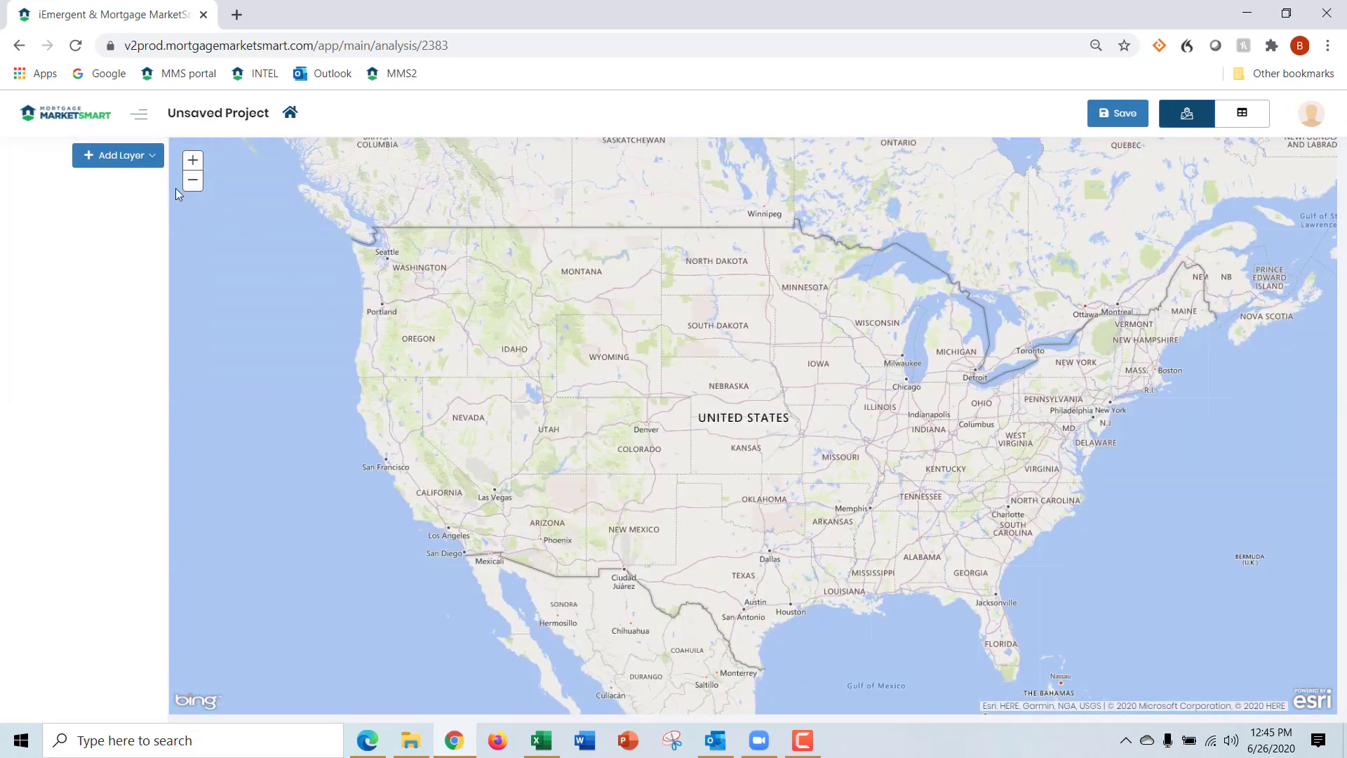
click(147, 158)
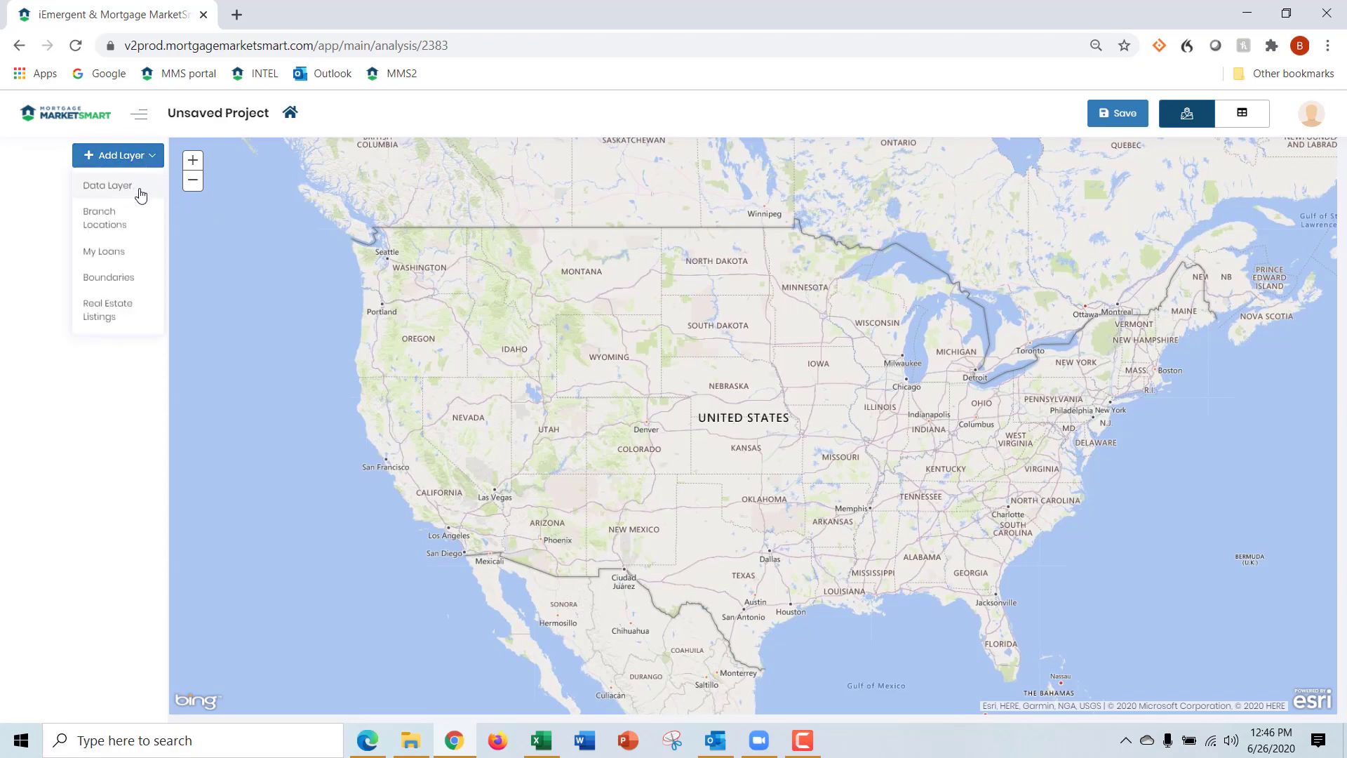
click(140, 189)
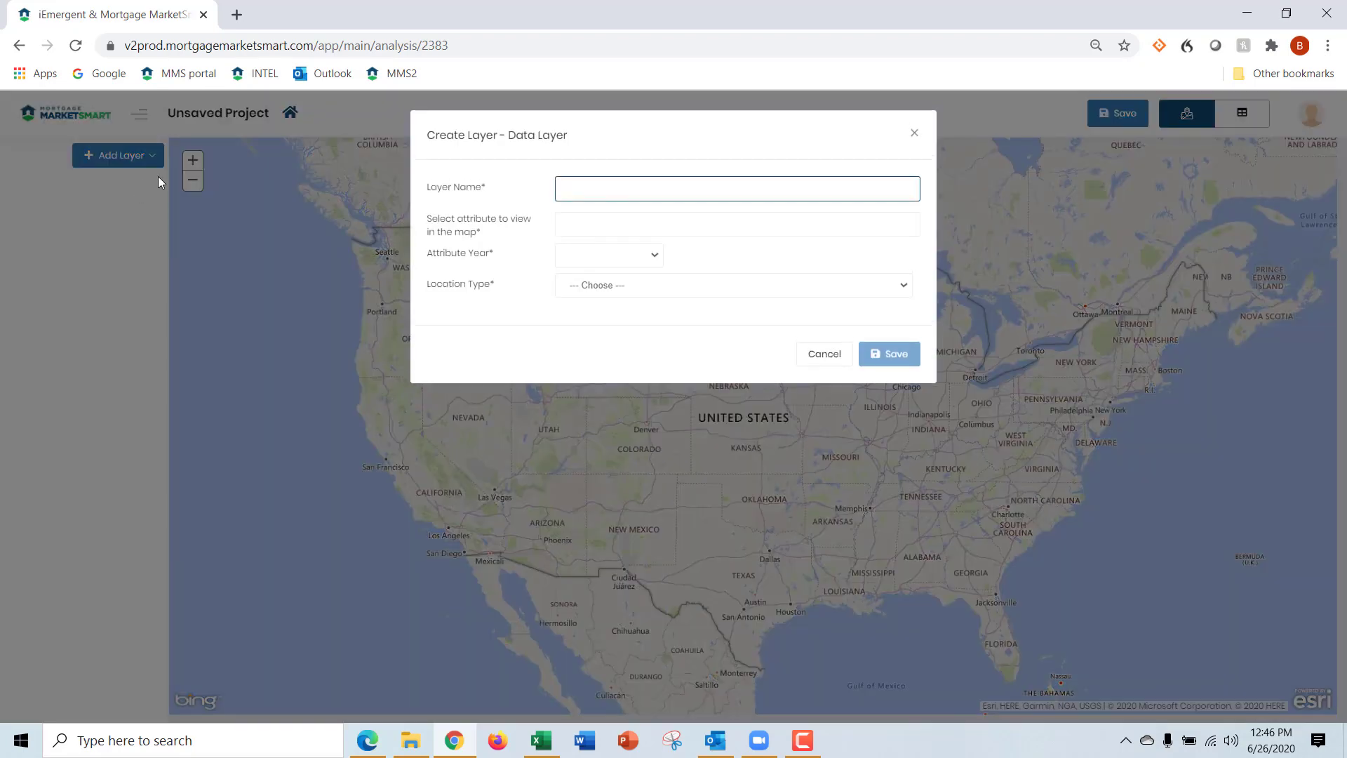
text(GA_Atlanta_20D_CT)
Set the new layer's map attribute to All Purchase Dollars and its attribute year to 2020
click(579, 222)
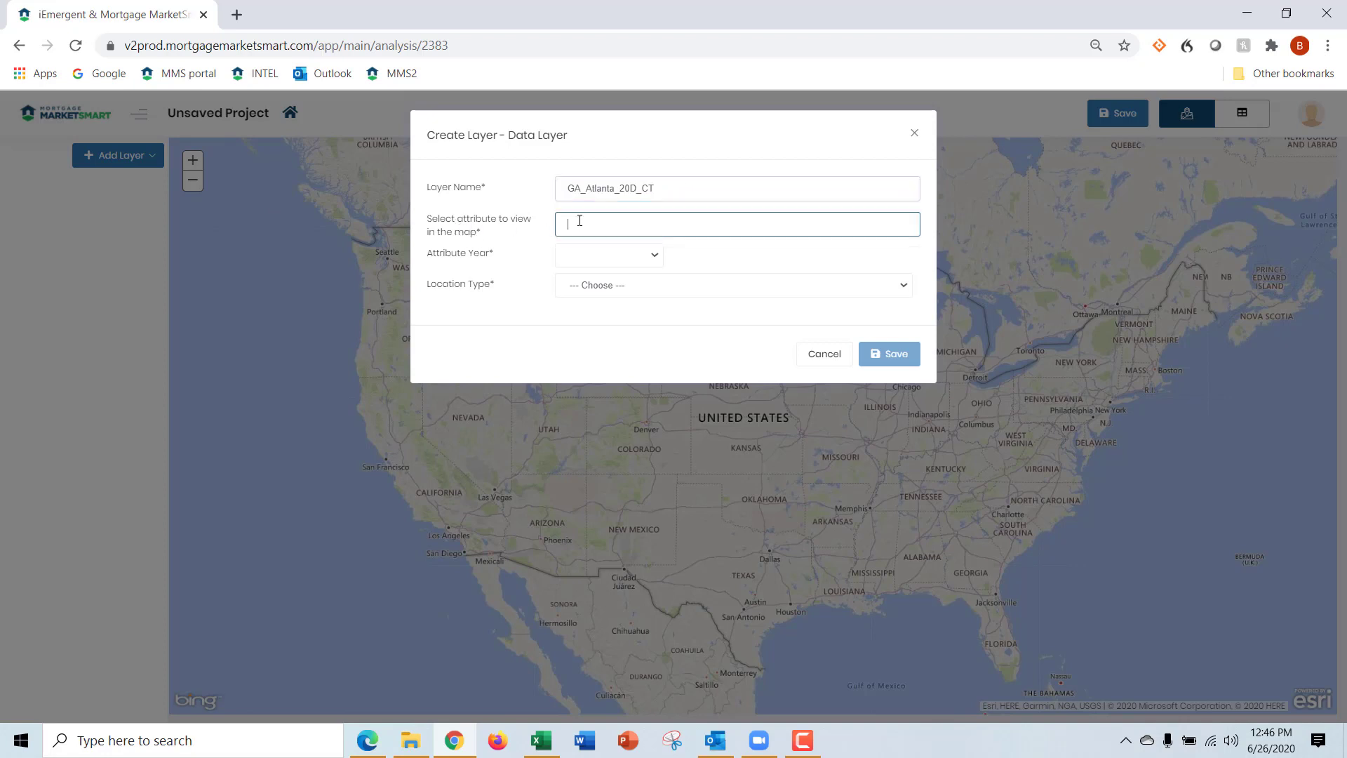
text(all pur)
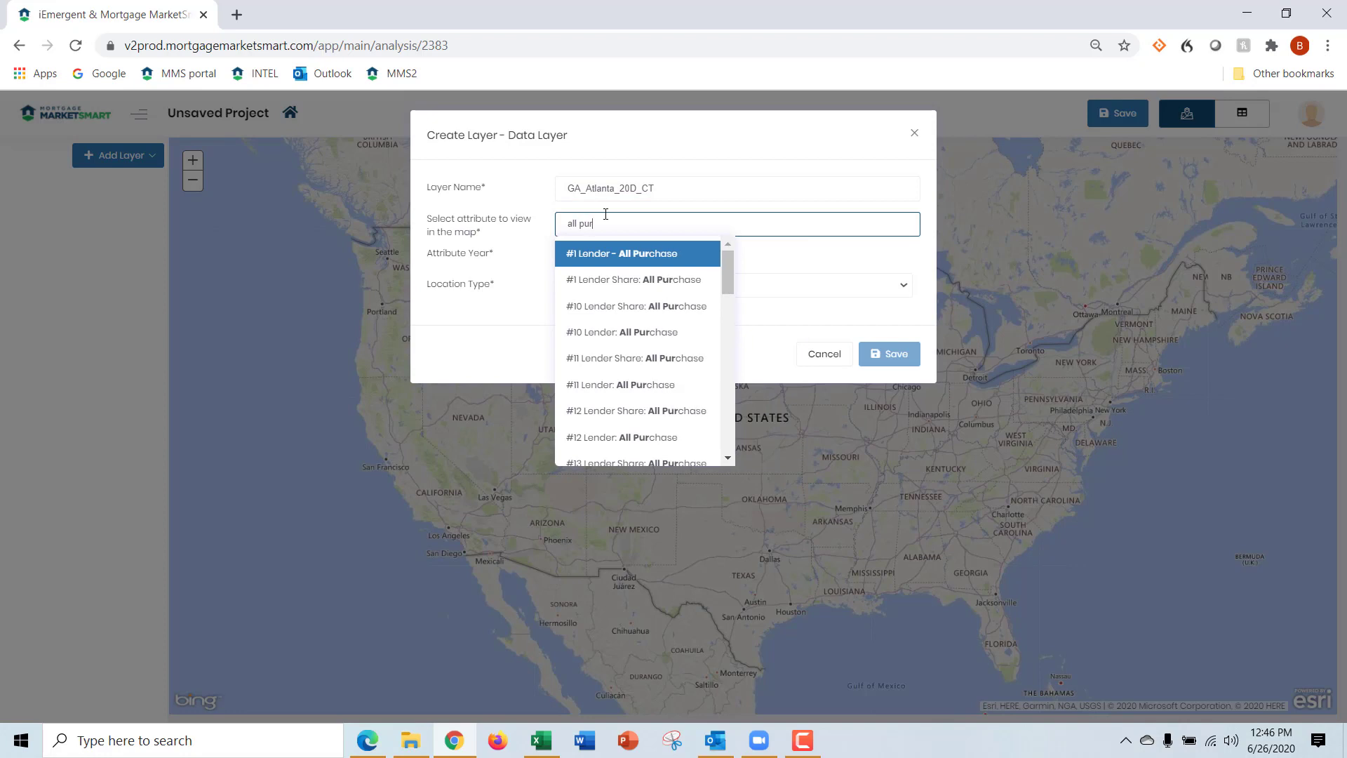
text(chase dollars)
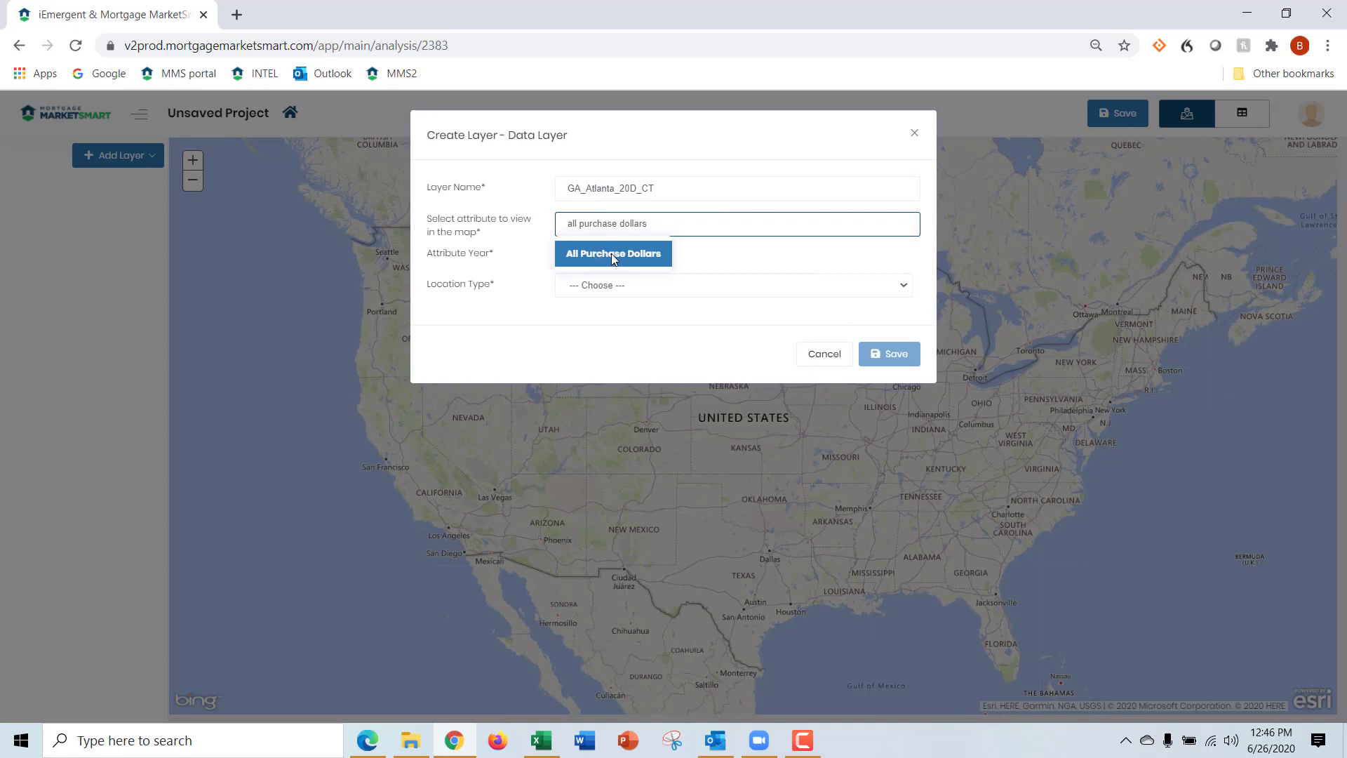
click(611, 257)
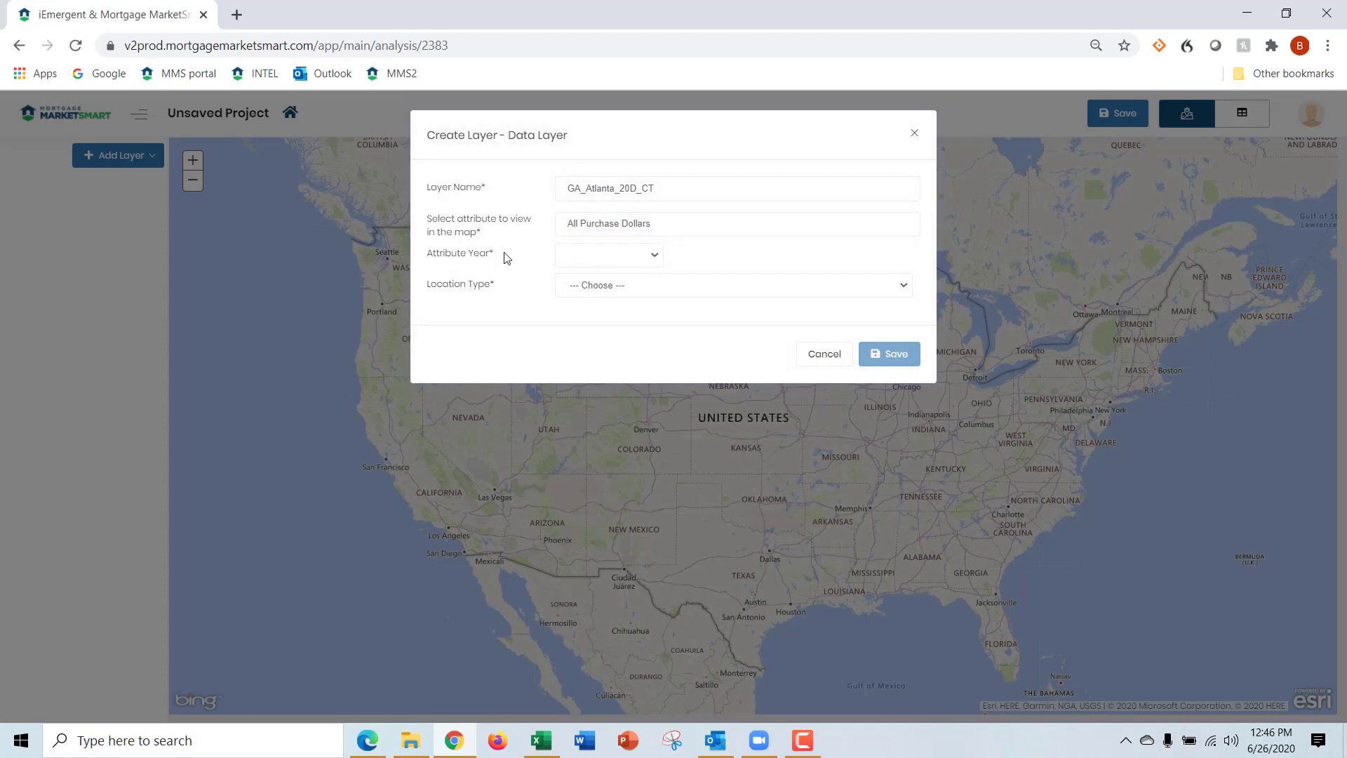
click(654, 257)
click(621, 319)
Set the locations to census tracts within the Atlanta-Sandy Springs-Roswell, GA MSA and save the layer
click(613, 288)
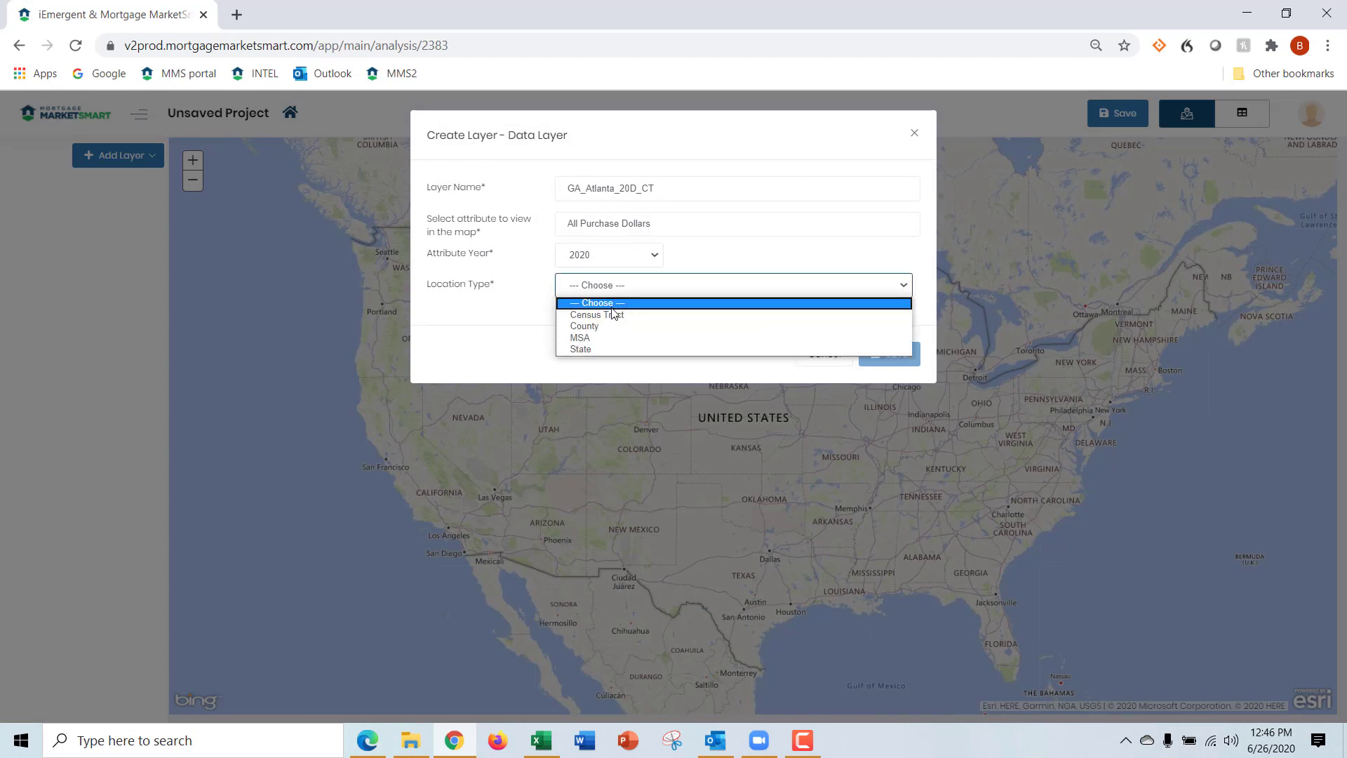
click(618, 313)
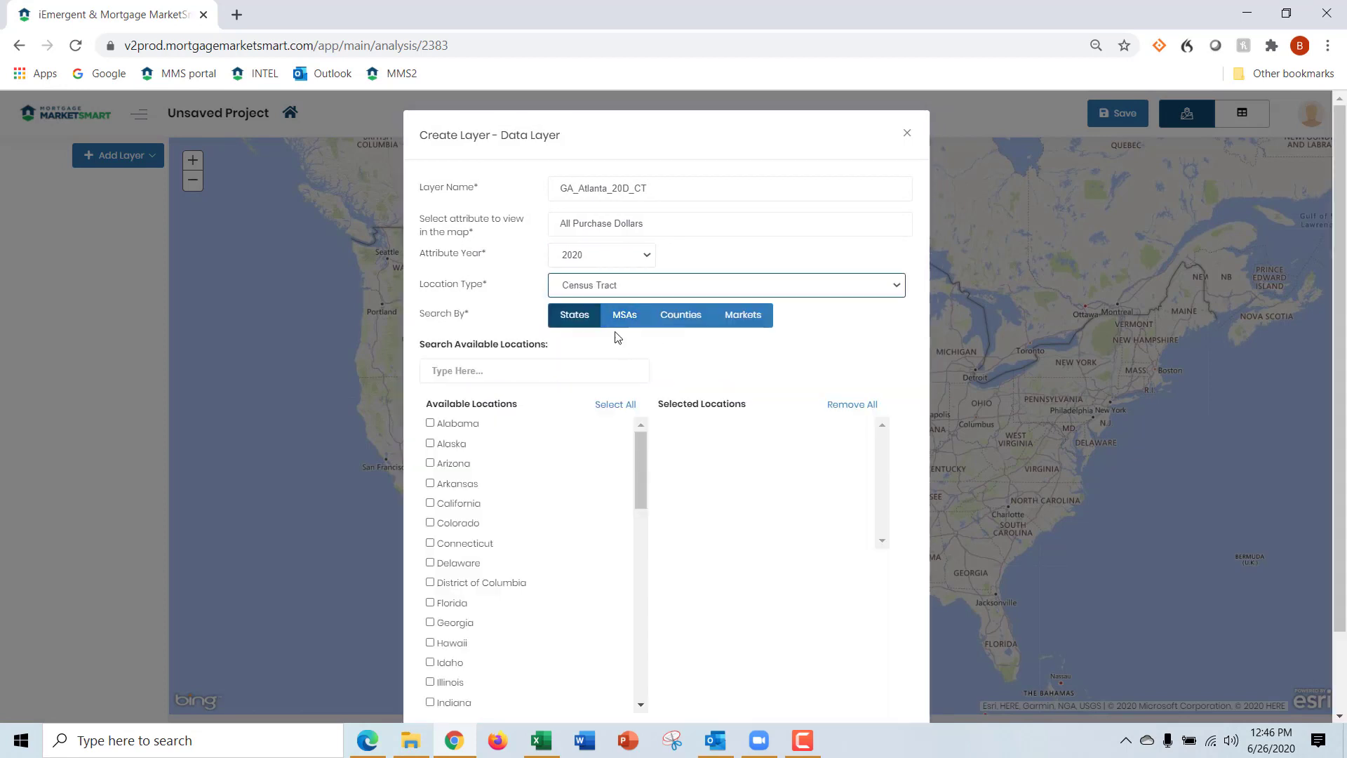
click(627, 317)
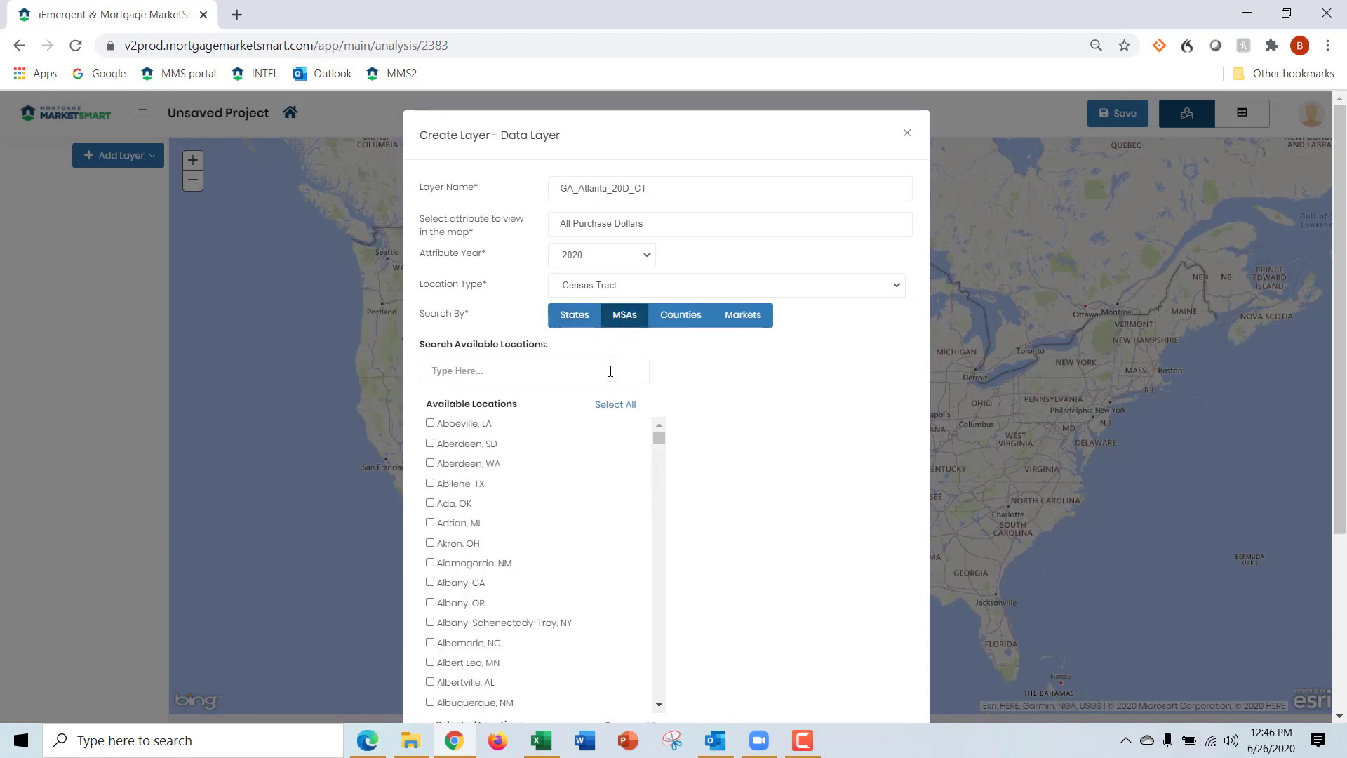
click(575, 365)
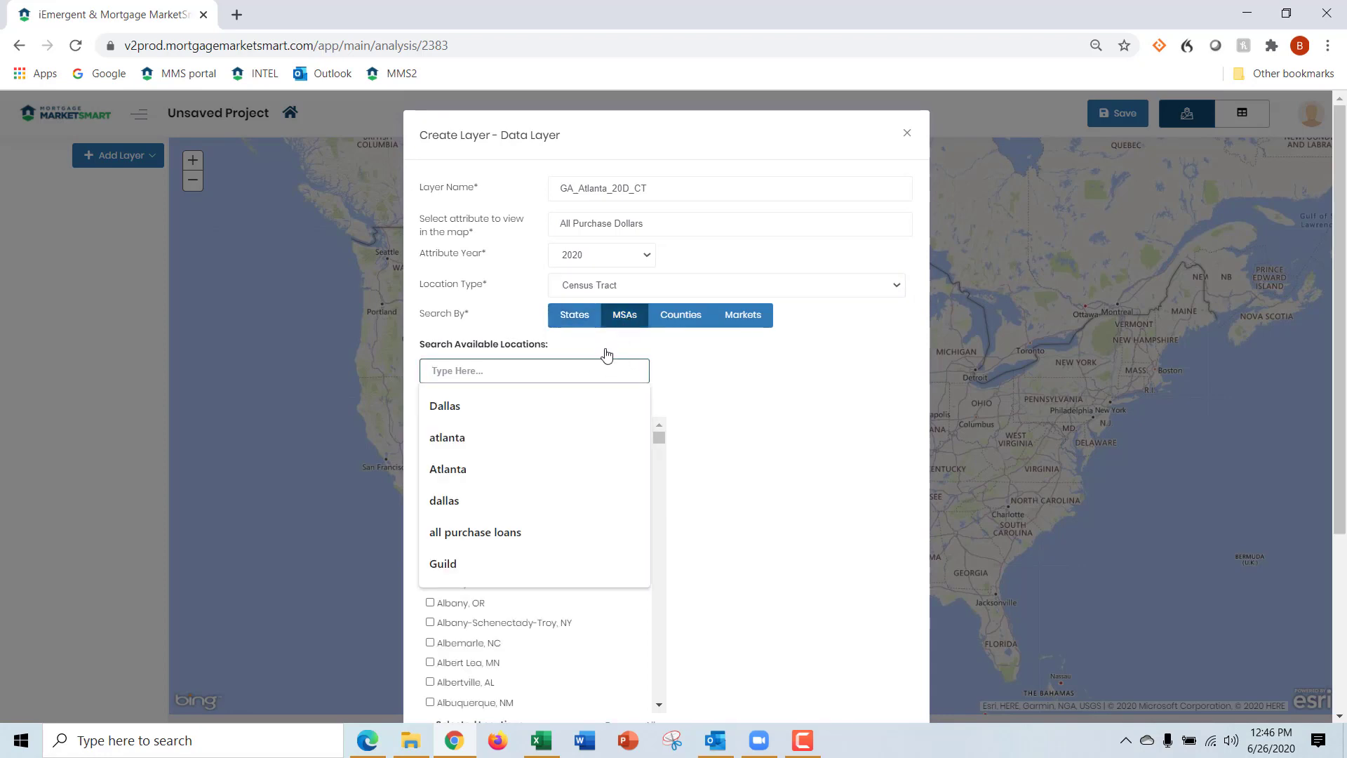
text(Atlanta)
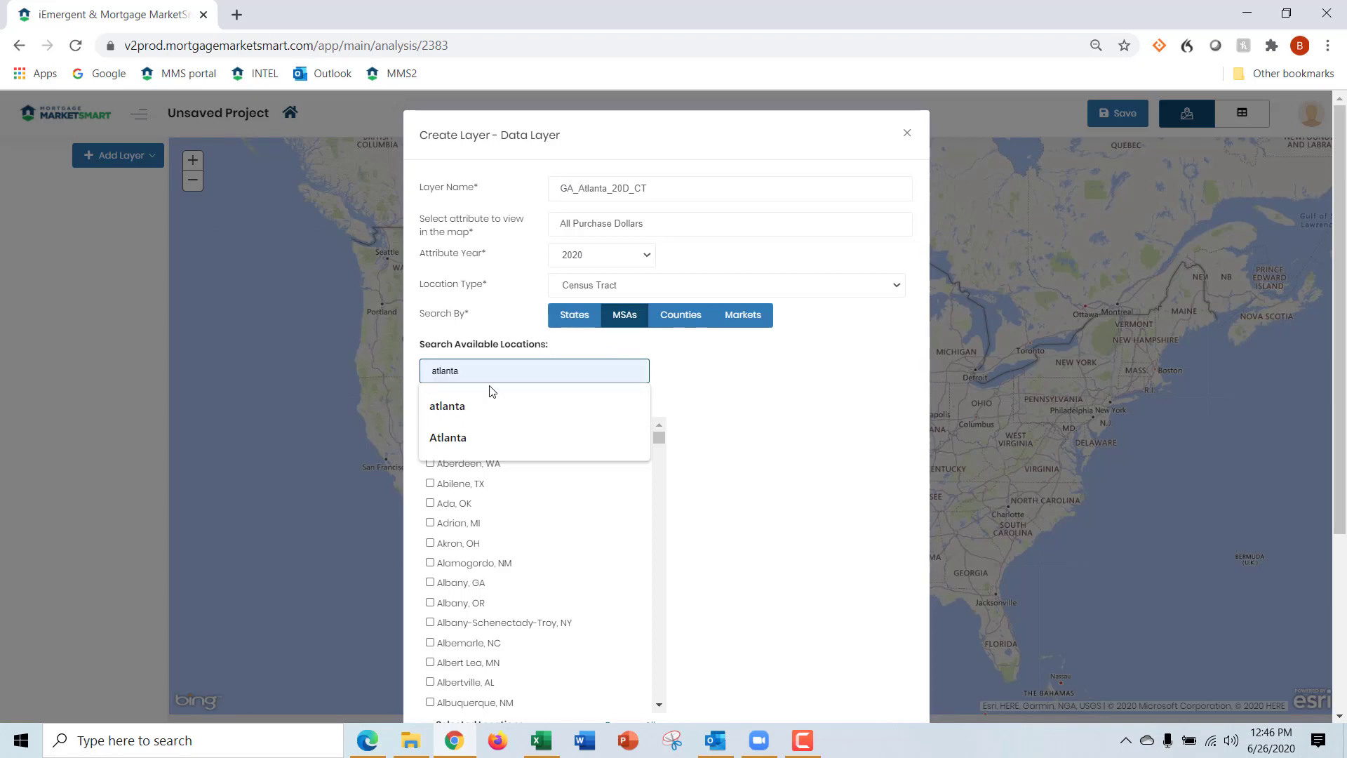
click(531, 497)
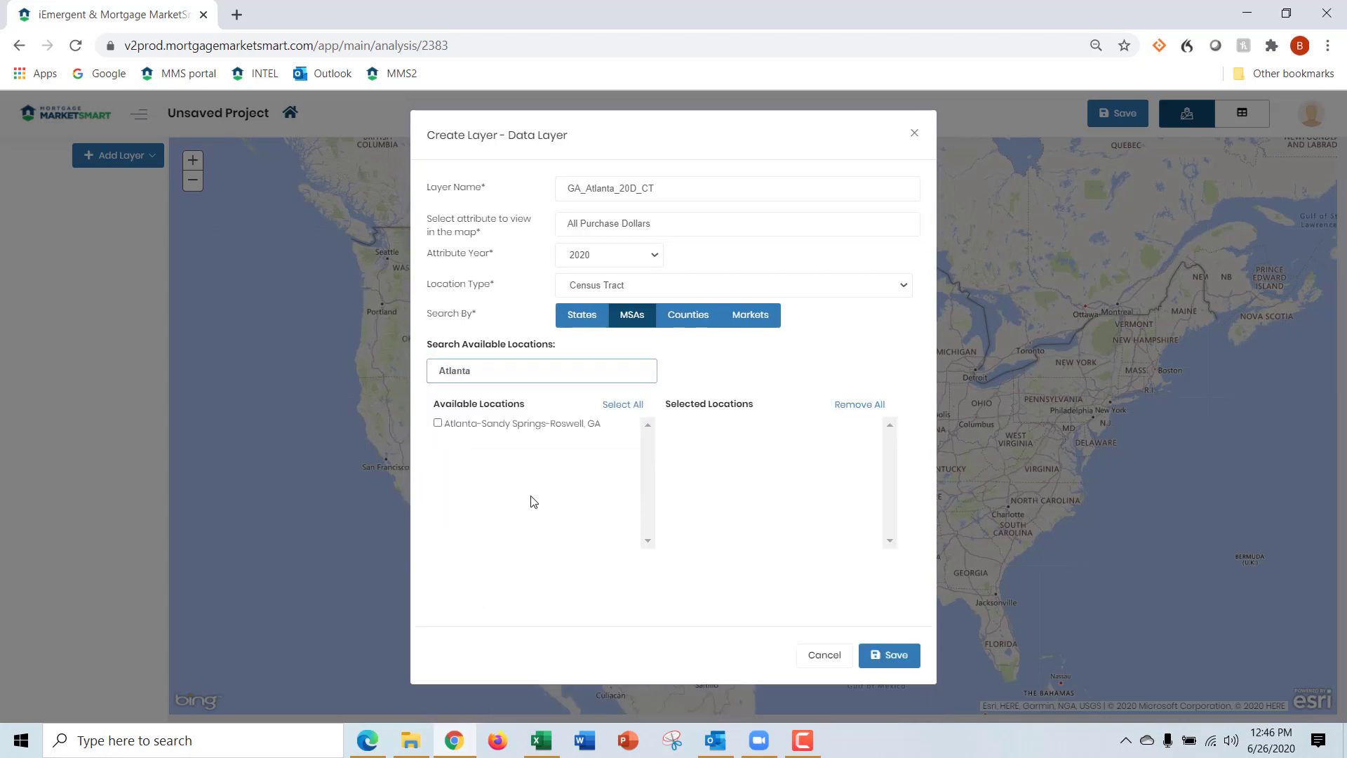
click(438, 423)
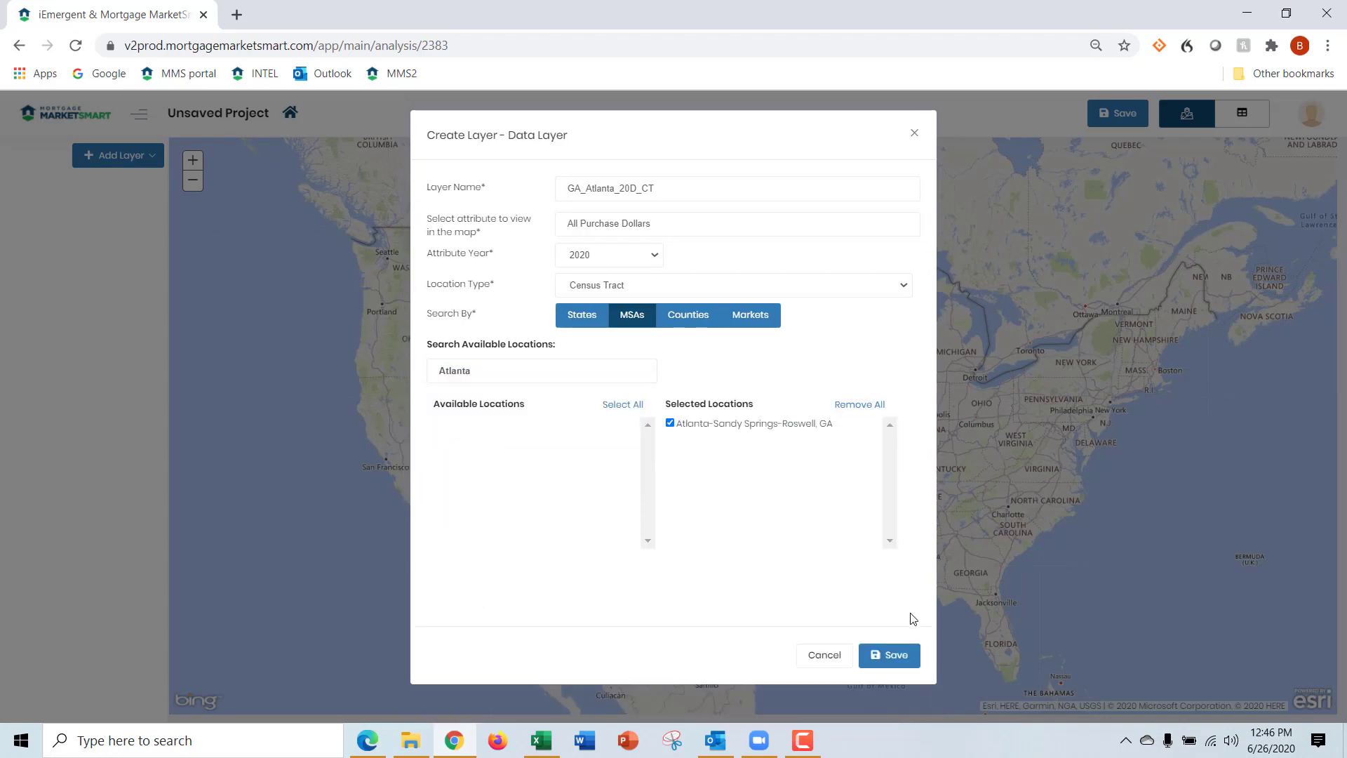
click(905, 657)
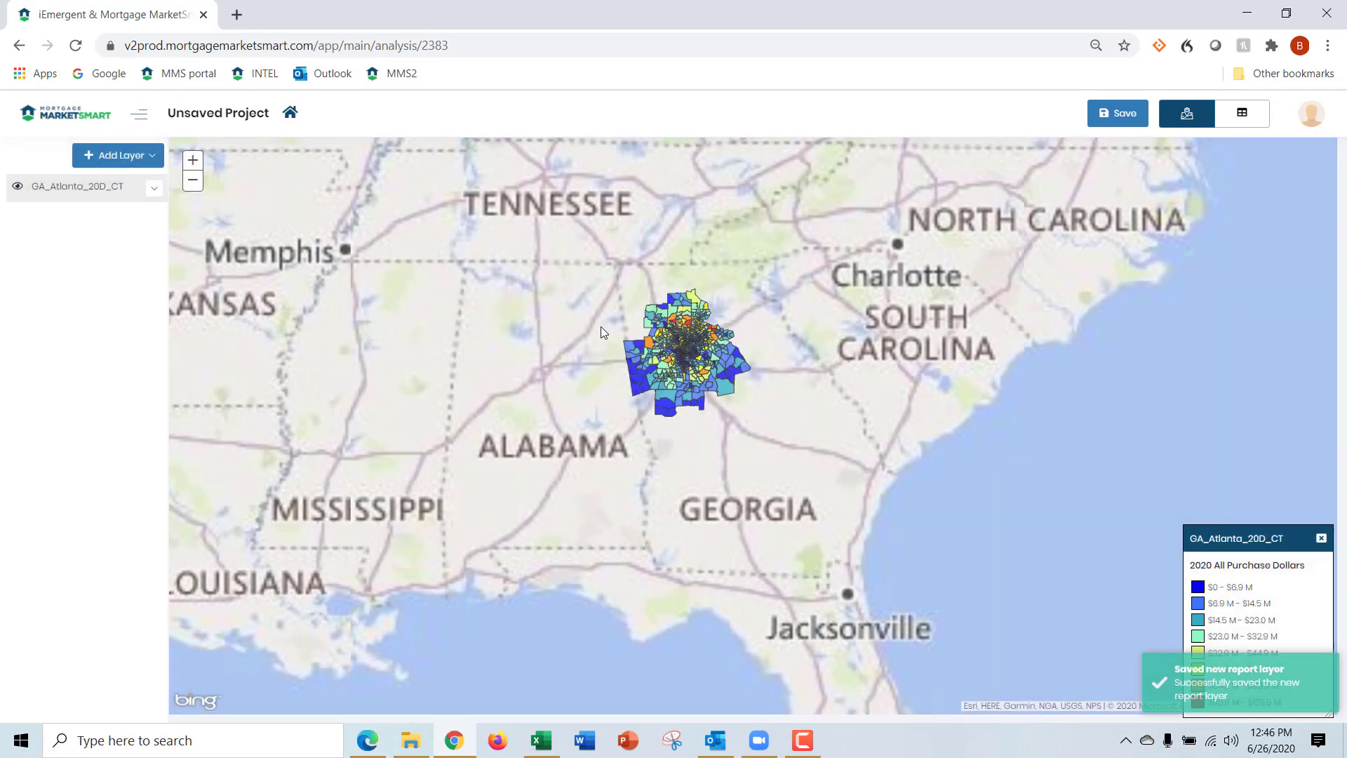
Apply the Dark Red theme with a break count of 6 to the GA_Atlanta_20D_CT layer
drag(599, 275, 805, 445)
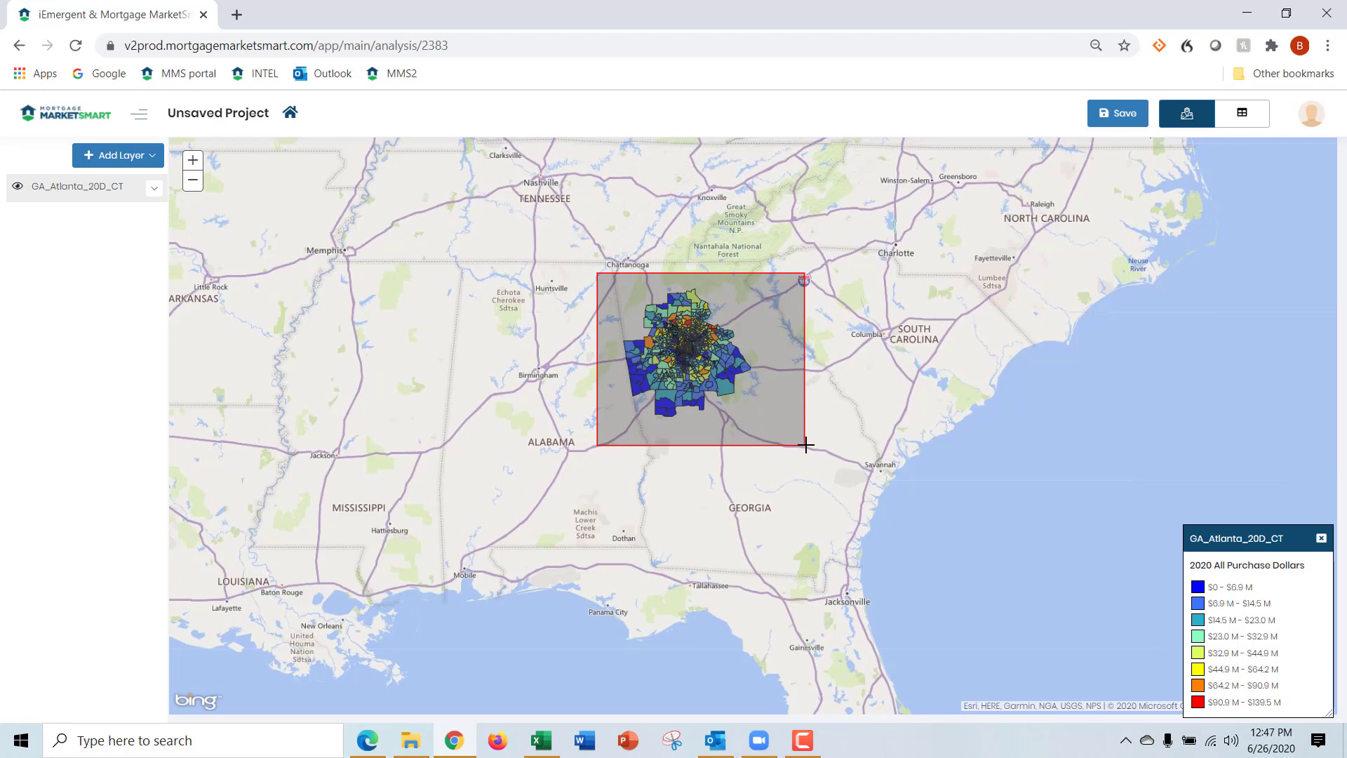
drag(806, 445, 807, 445)
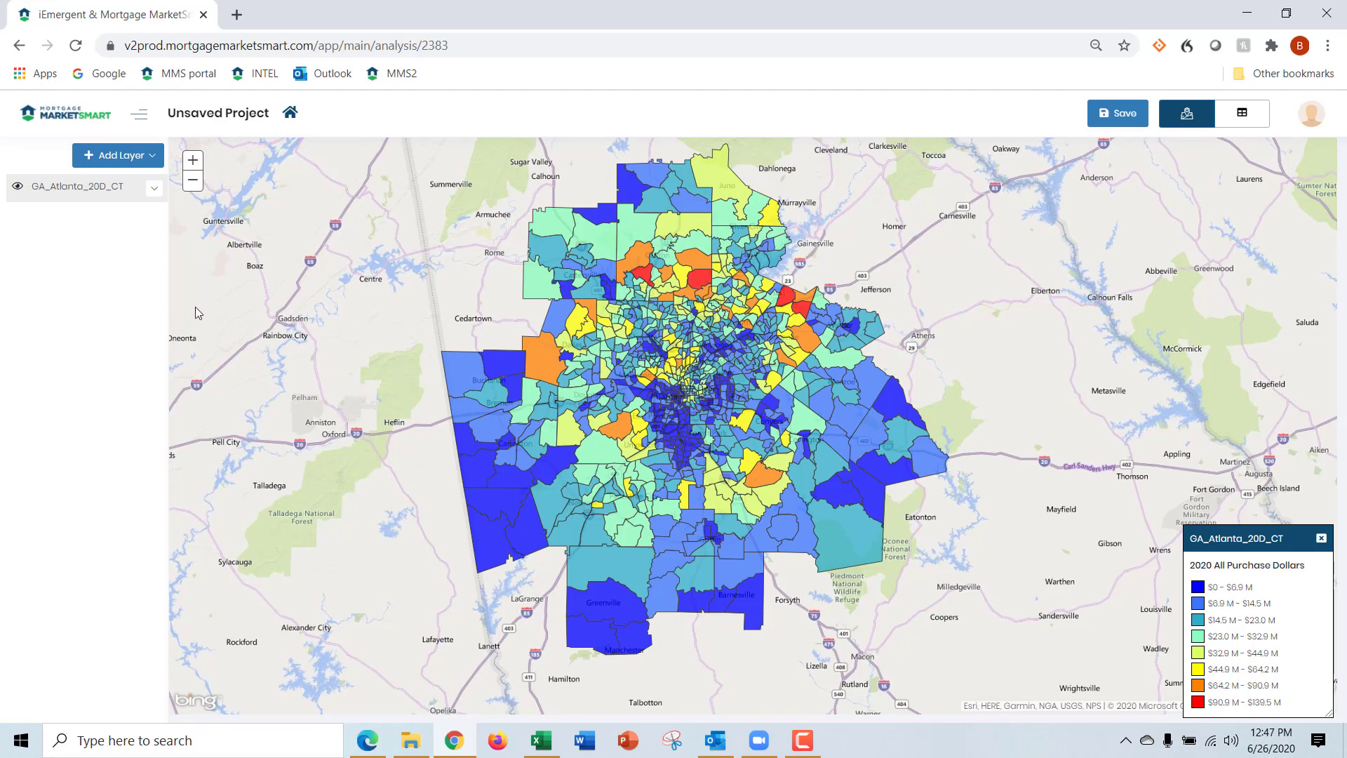
click(63, 201)
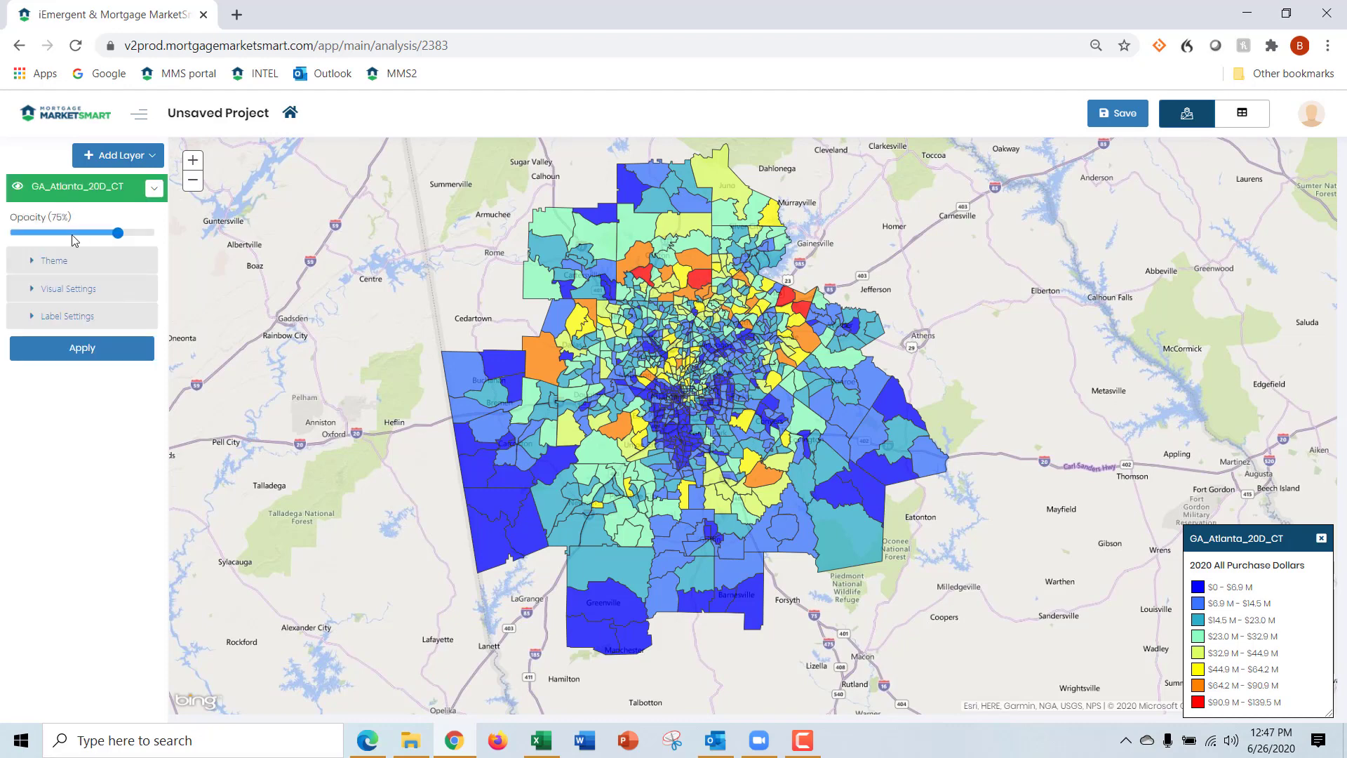
click(54, 262)
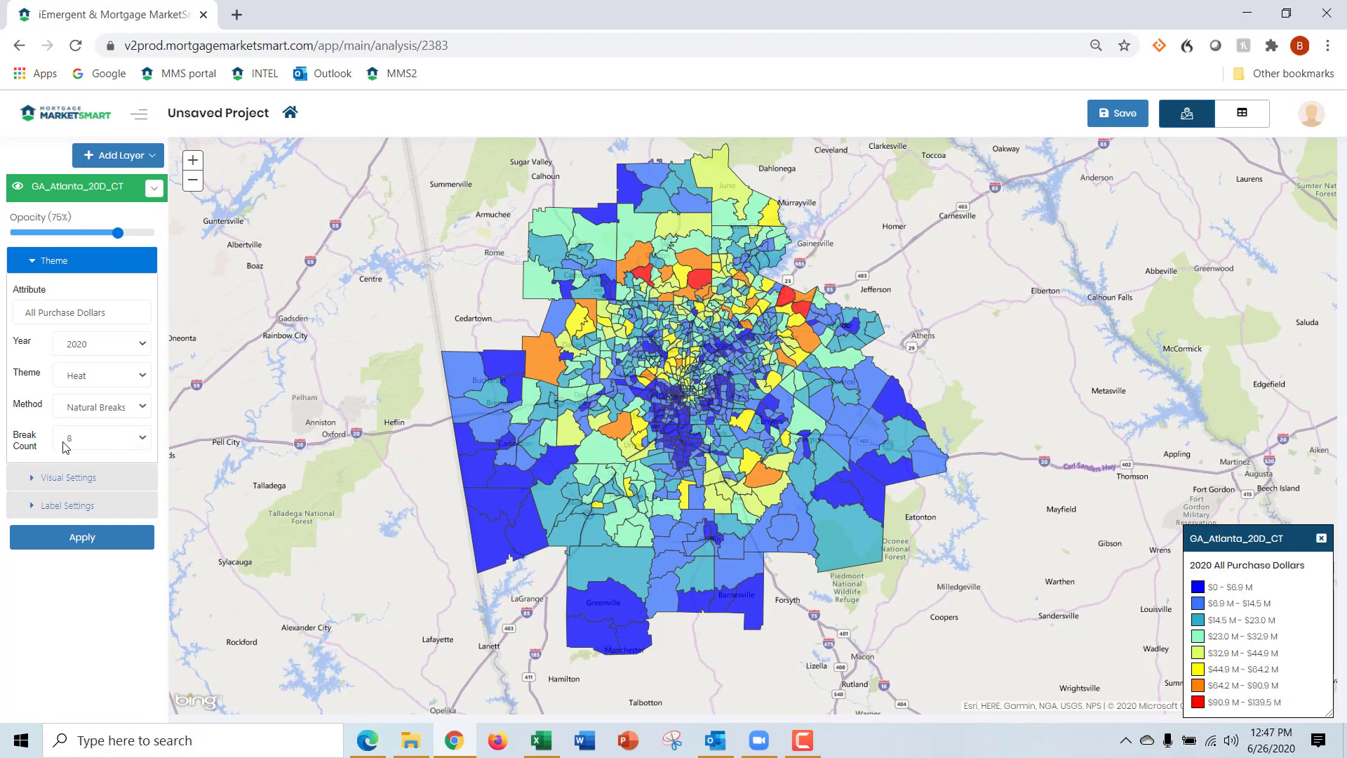
click(143, 439)
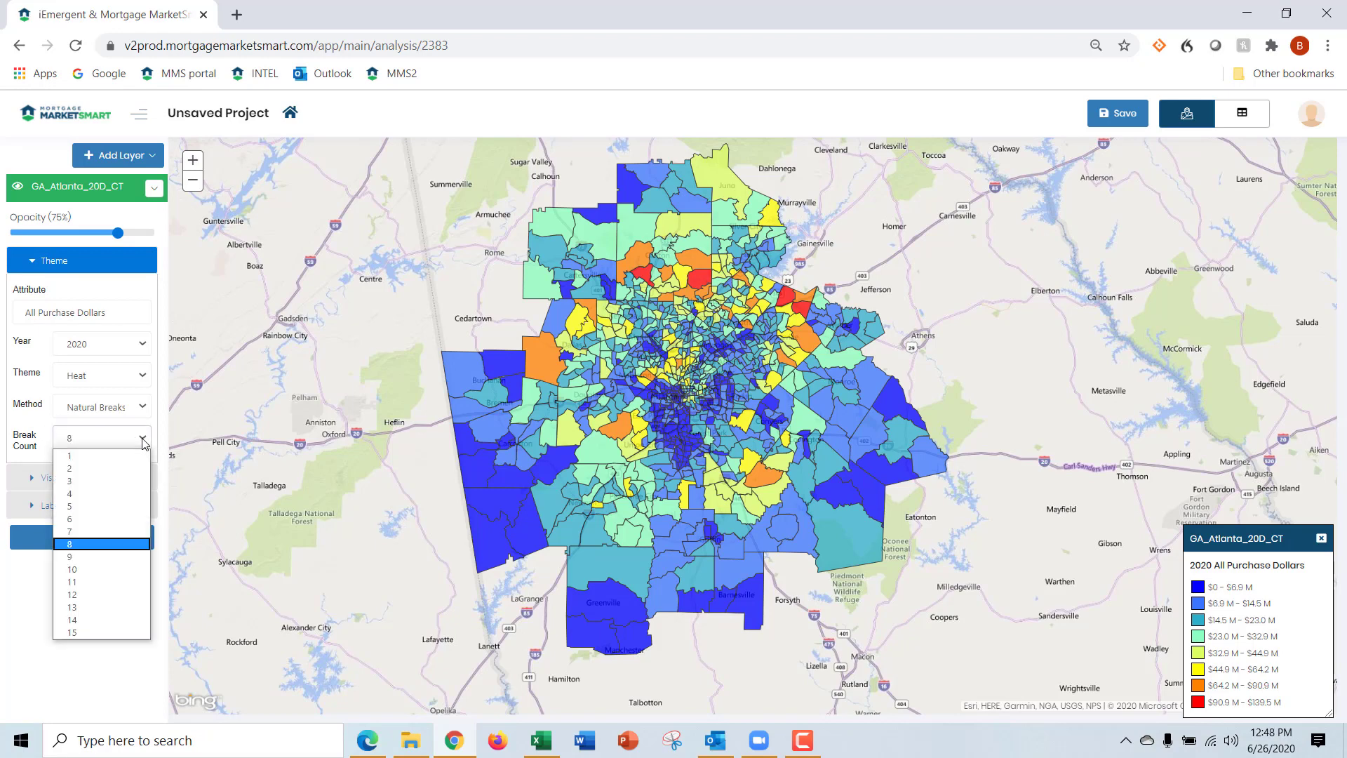
click(118, 518)
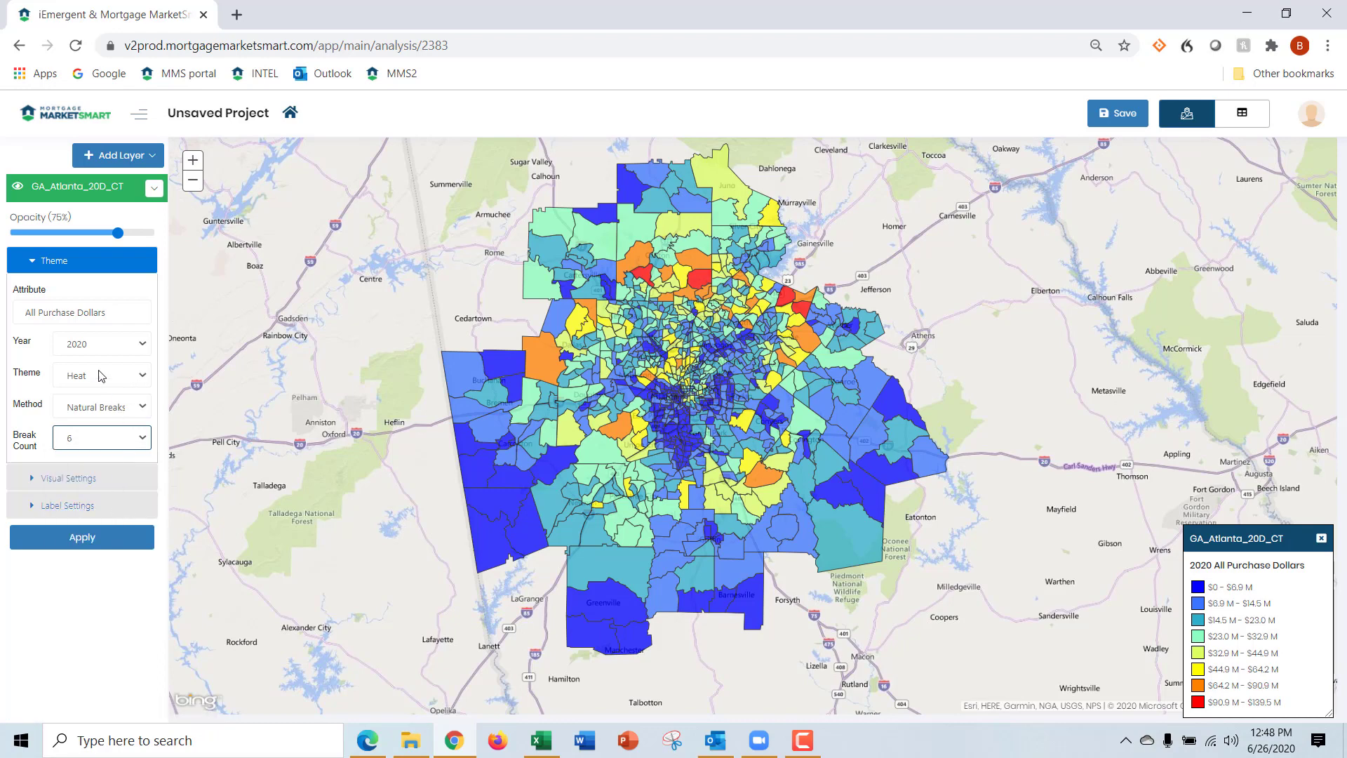
click(140, 379)
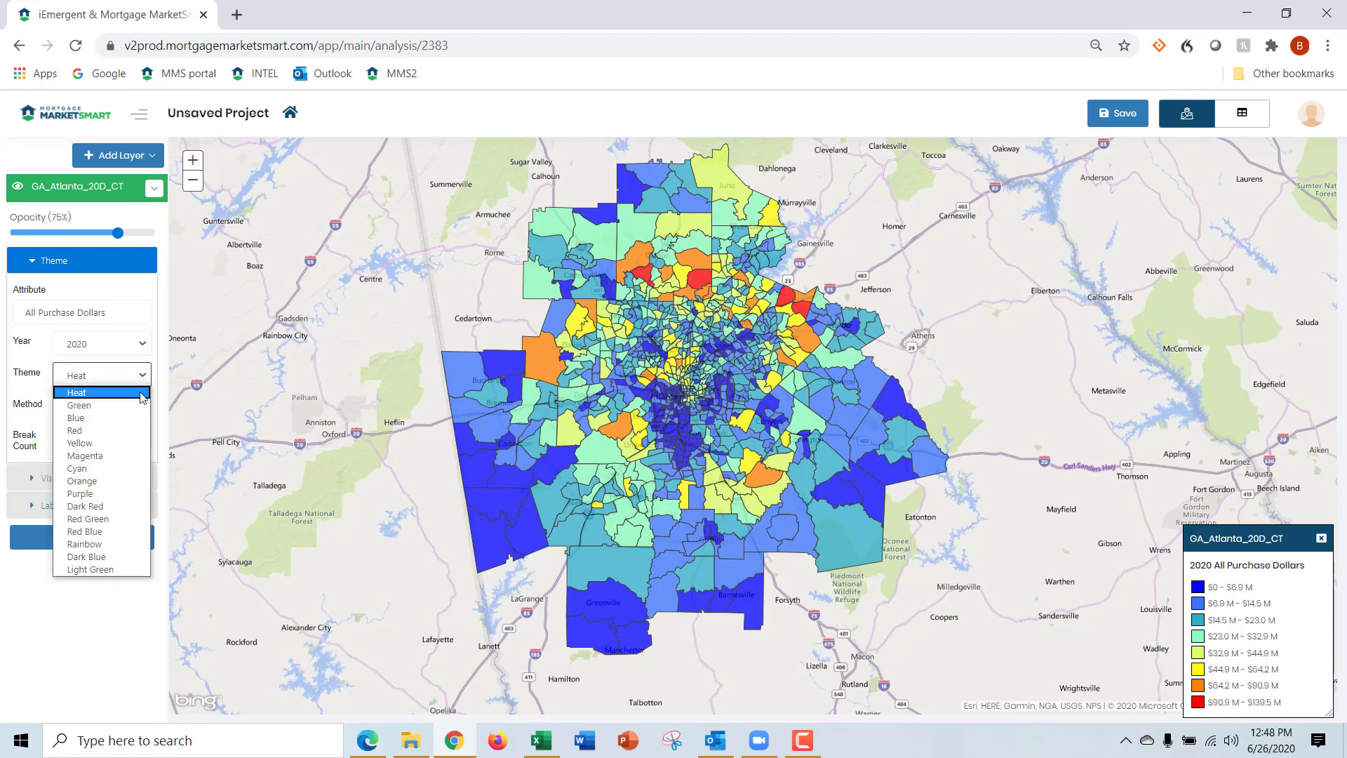
click(125, 507)
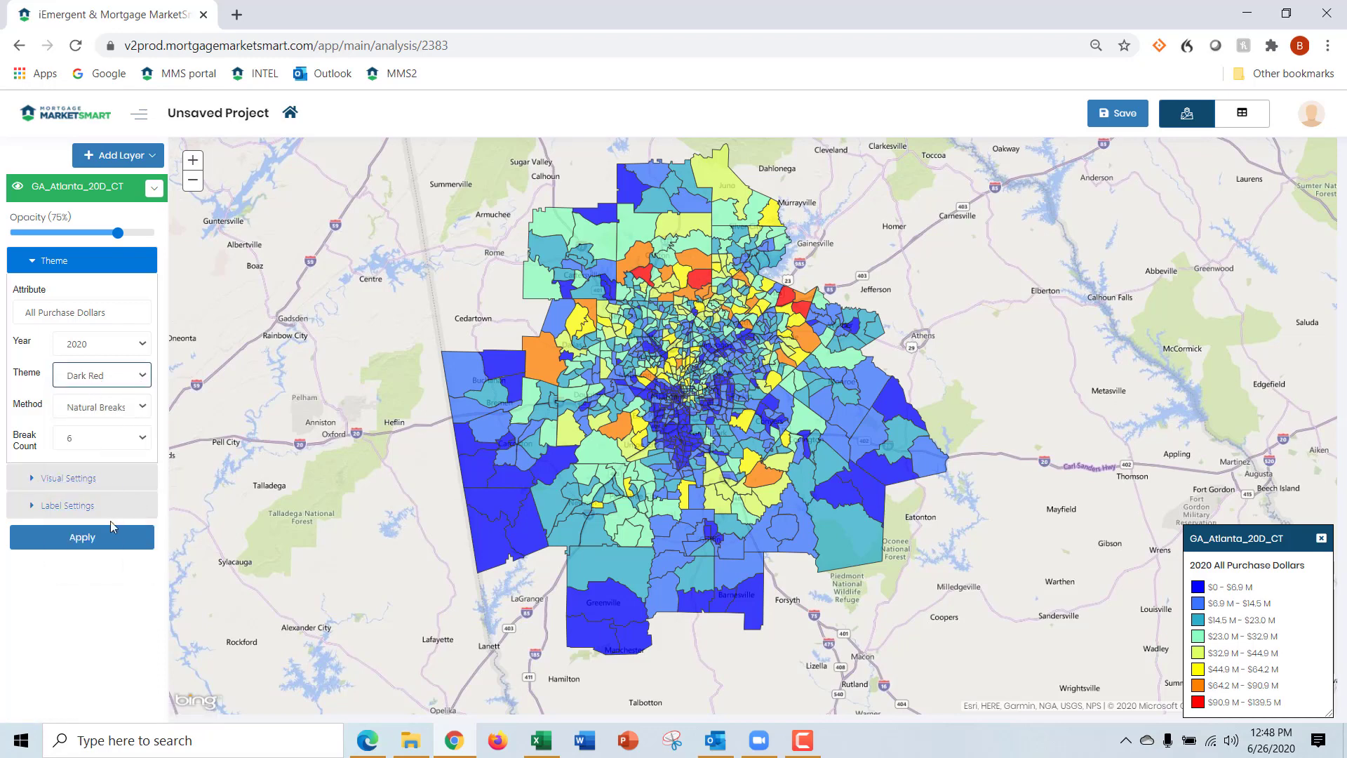
click(112, 539)
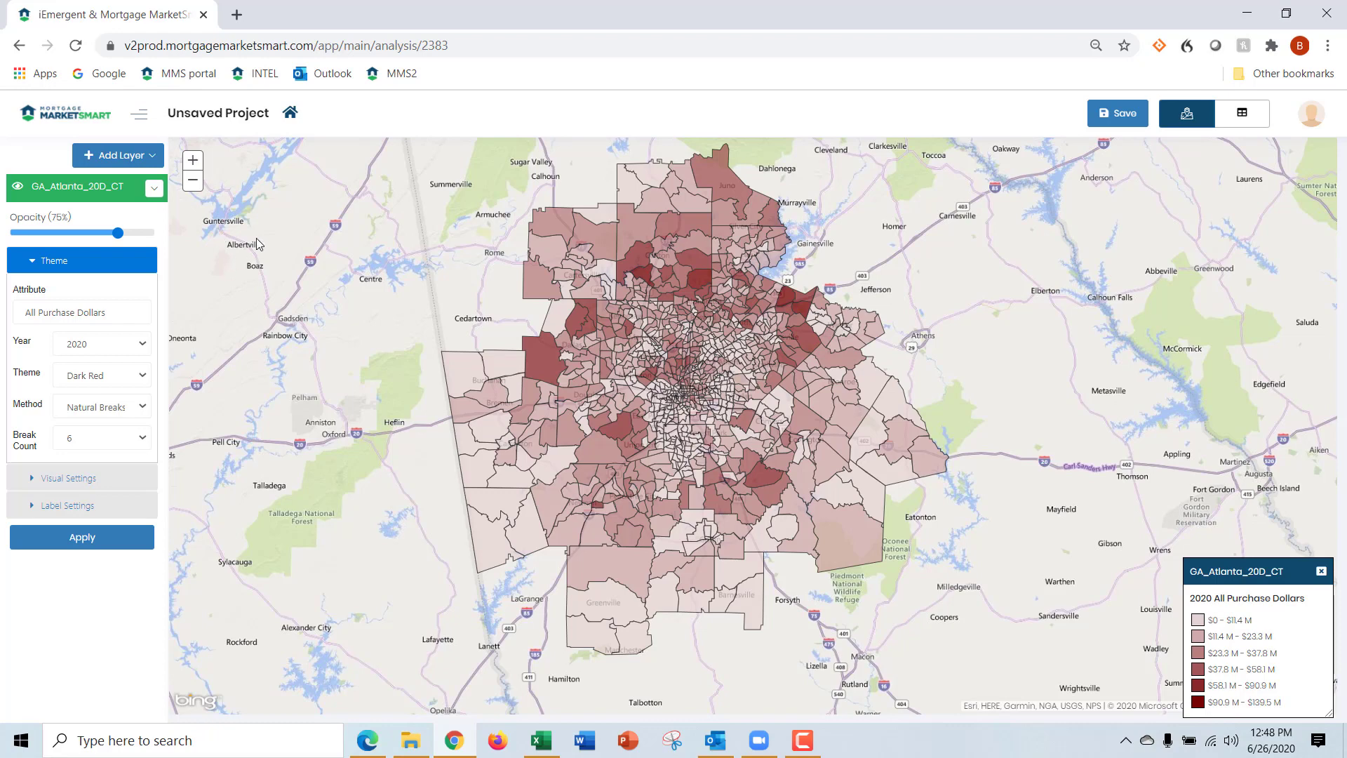
click(79, 198)
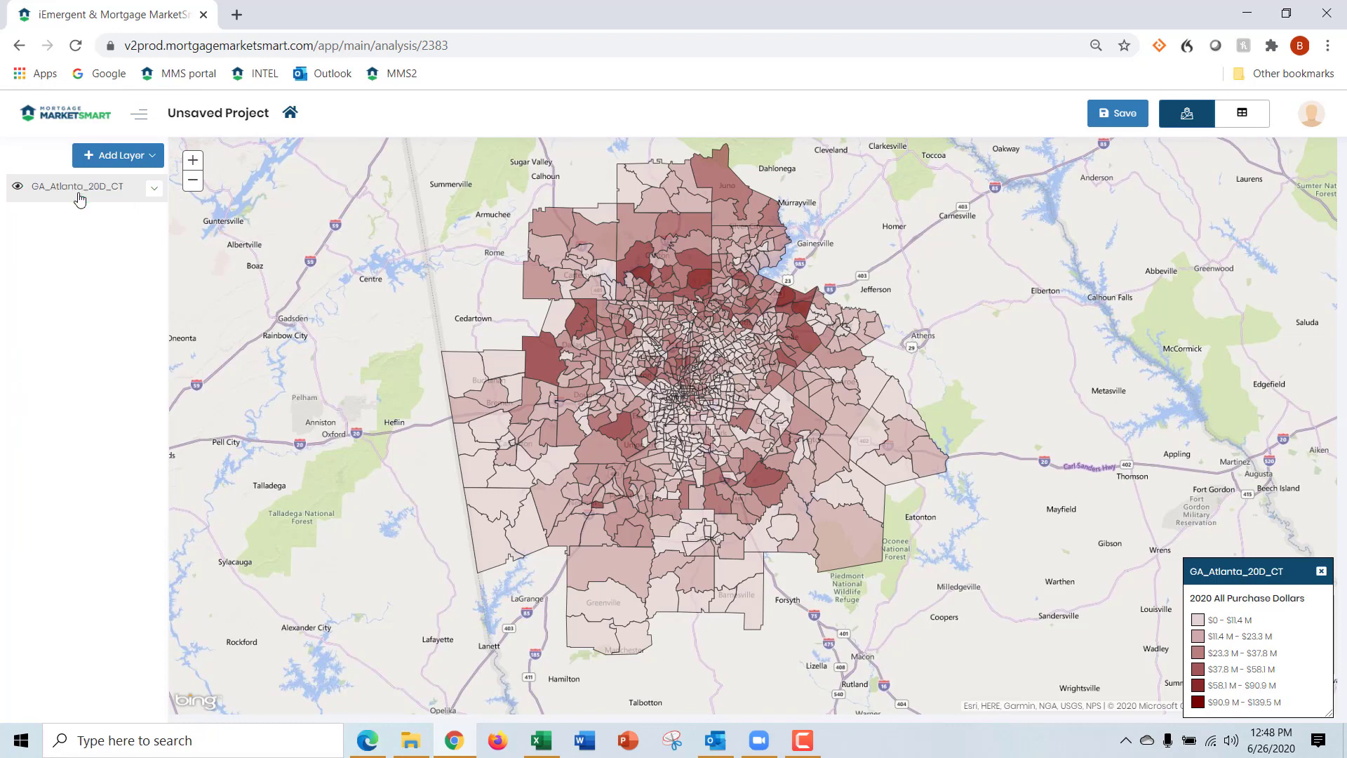
Add a second data layer named GA_Atlanta_CRA_CT_Opportunity
click(152, 158)
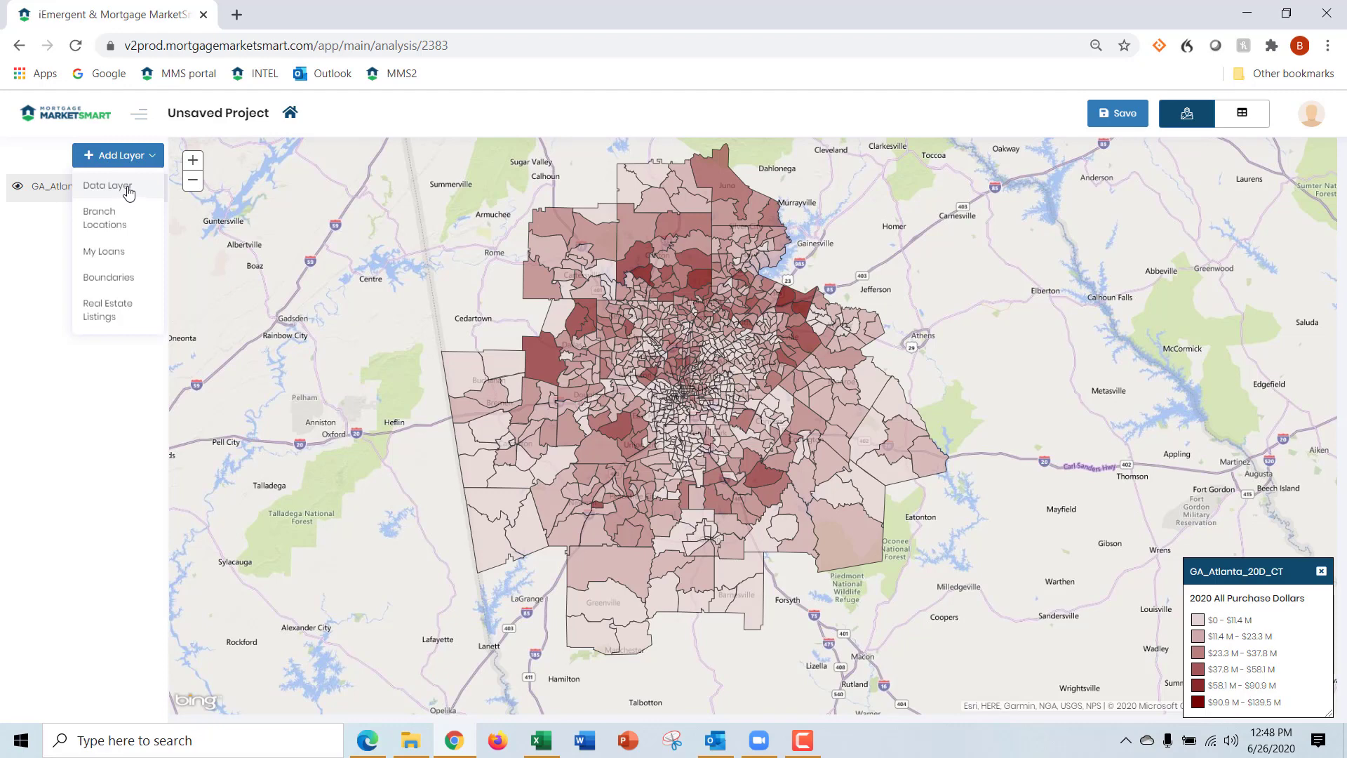
click(127, 188)
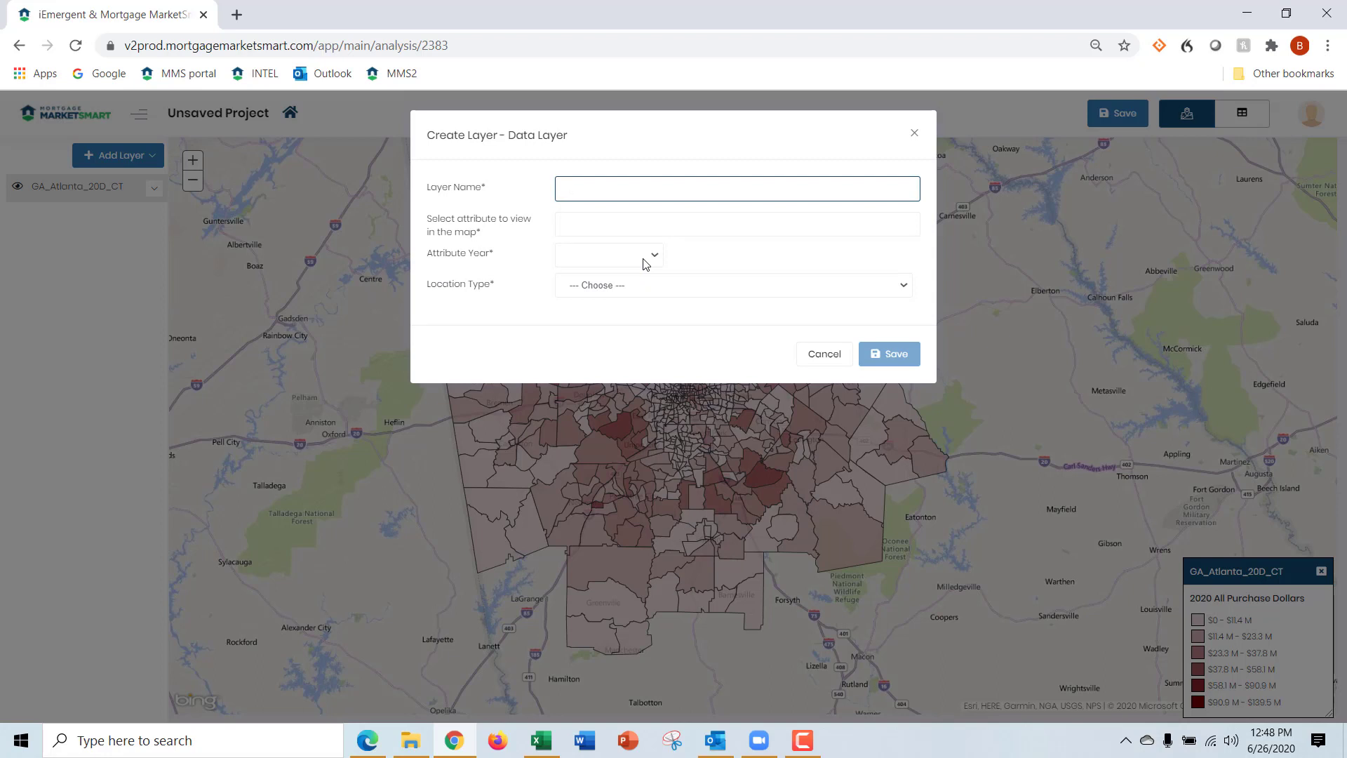
text(GA_Atlanta_CRA_CT_Opportunity)
key(Tab)
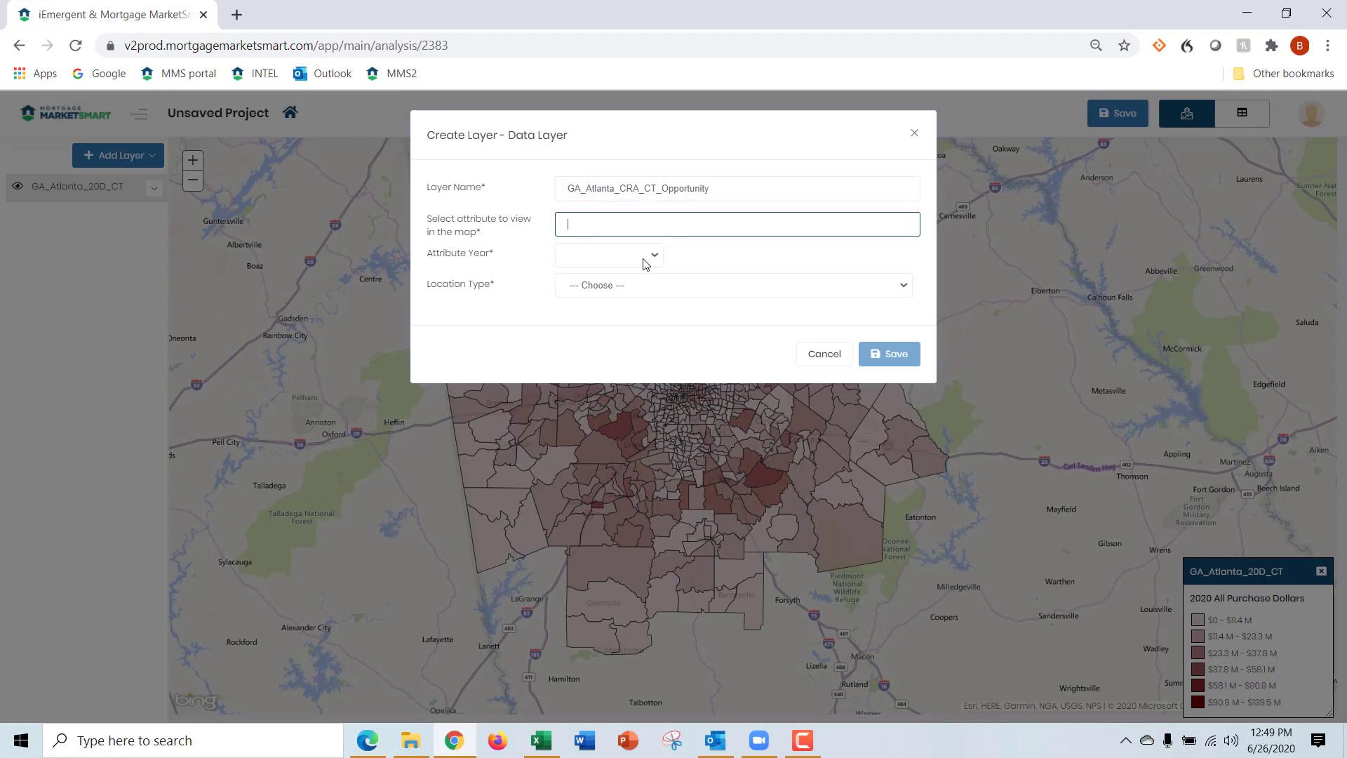
Set the second layer's map attribute to All Purchase Loans and its attribute year to 2020
text(all purchase )
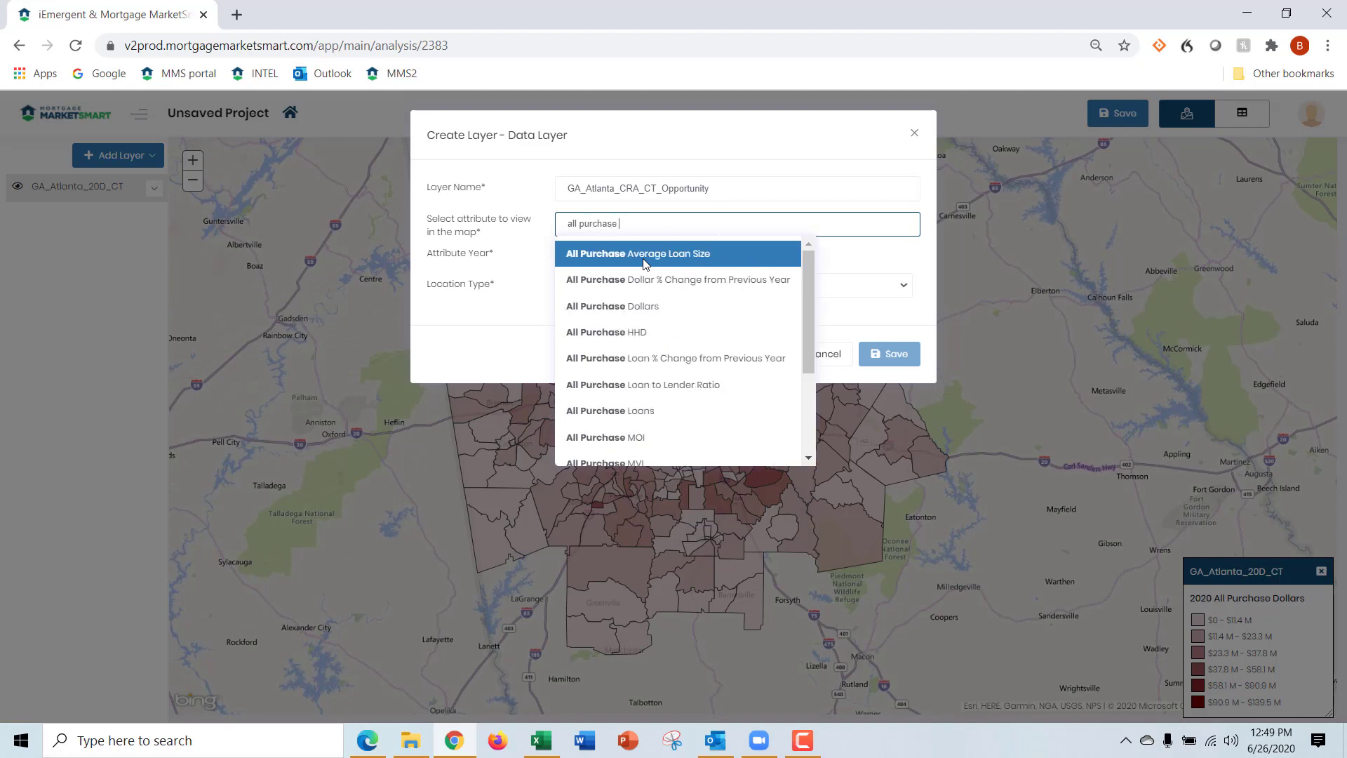
text(loans)
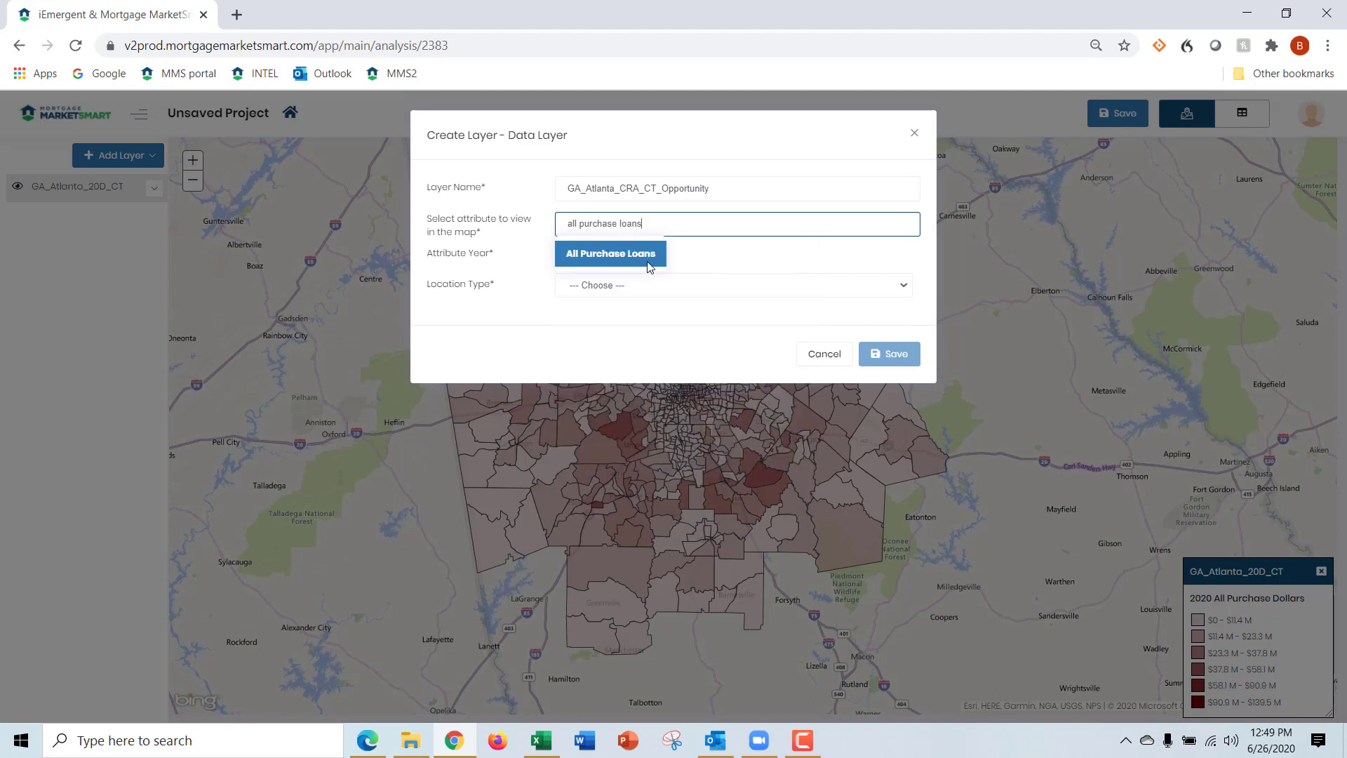
click(574, 255)
click(595, 260)
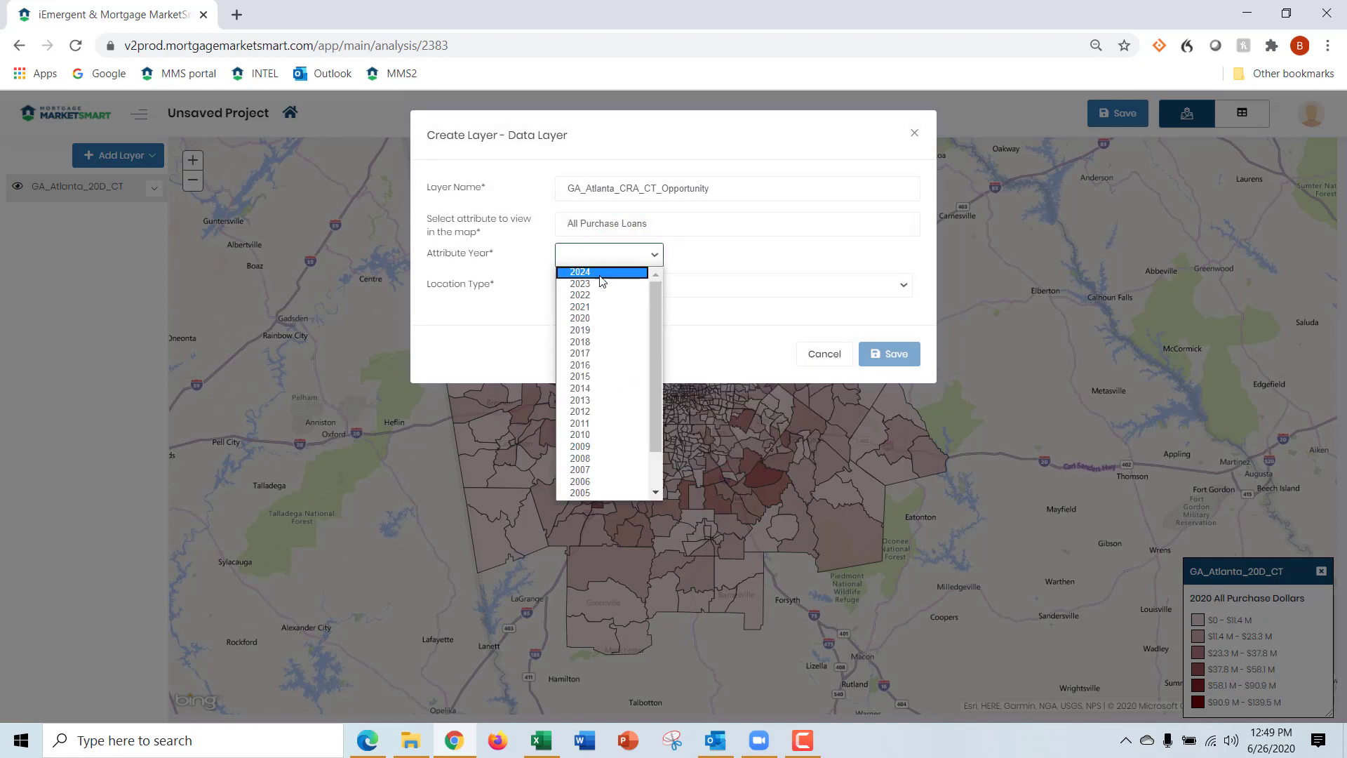
click(605, 318)
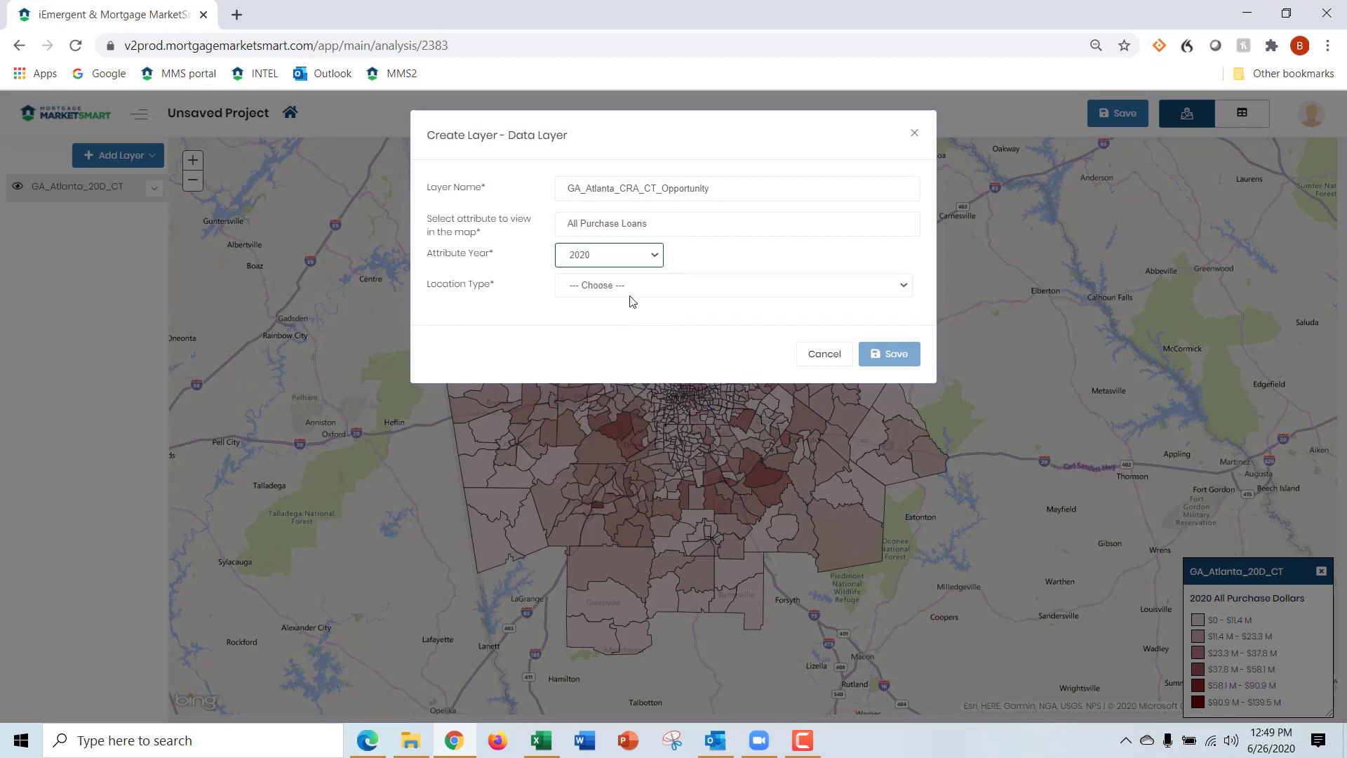
Set the new layer's locations to census tracts within the Atlanta-Sandy Springs-Roswell, GA MSA and save the layer
click(640, 289)
click(628, 314)
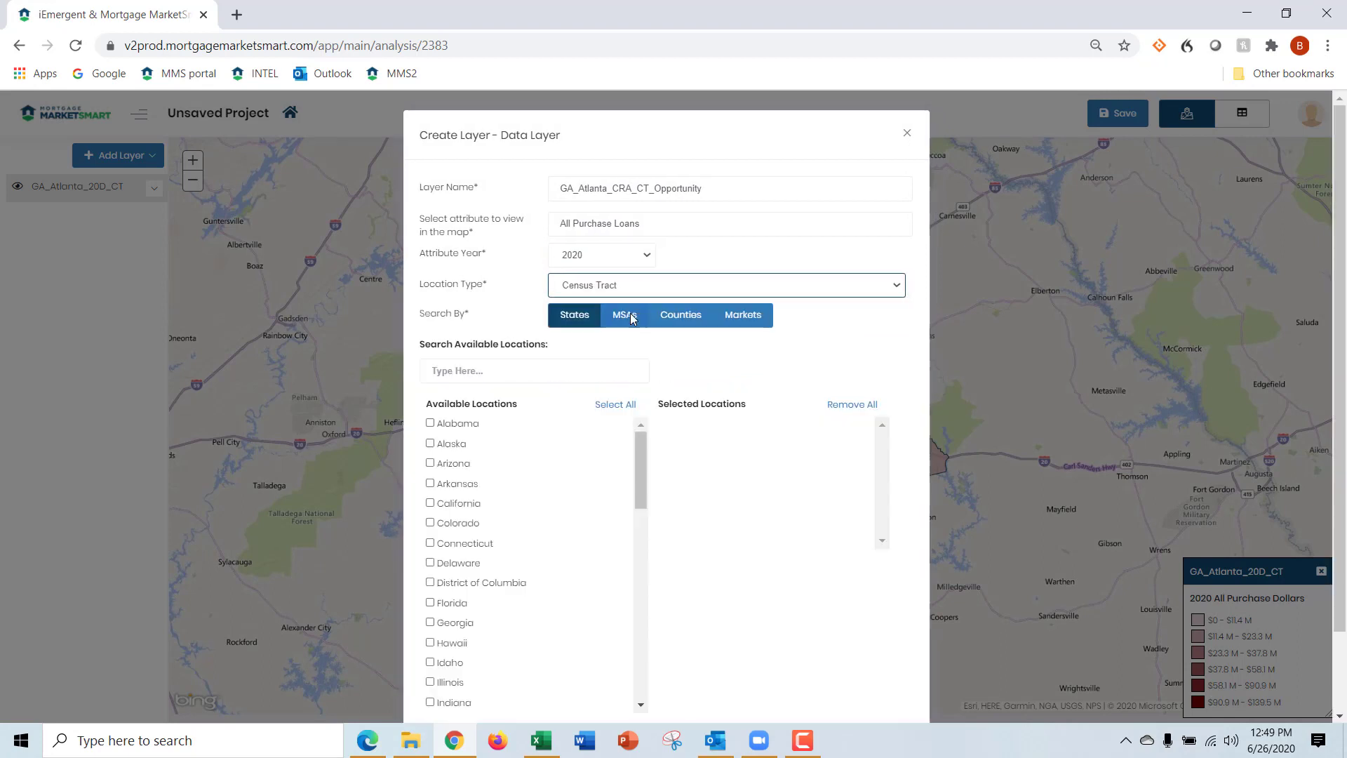
click(630, 317)
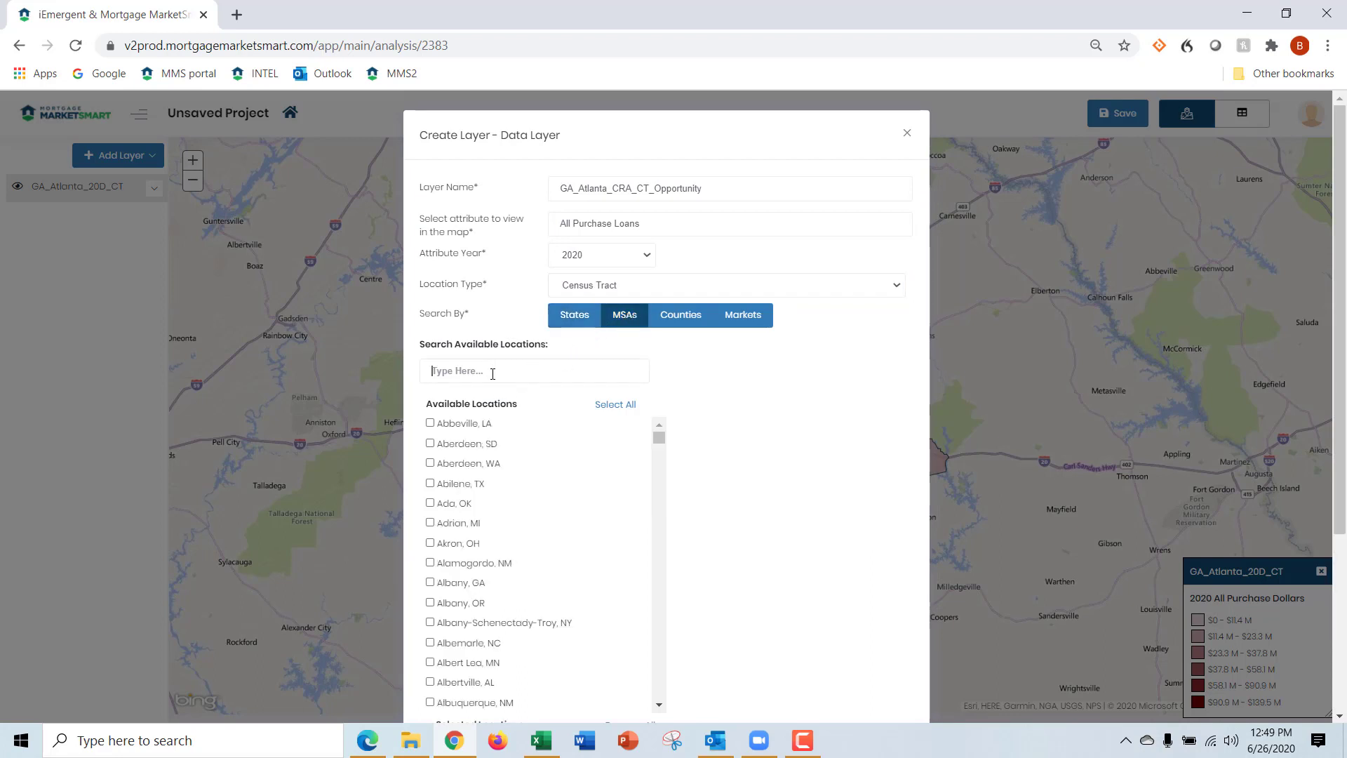
click(493, 373)
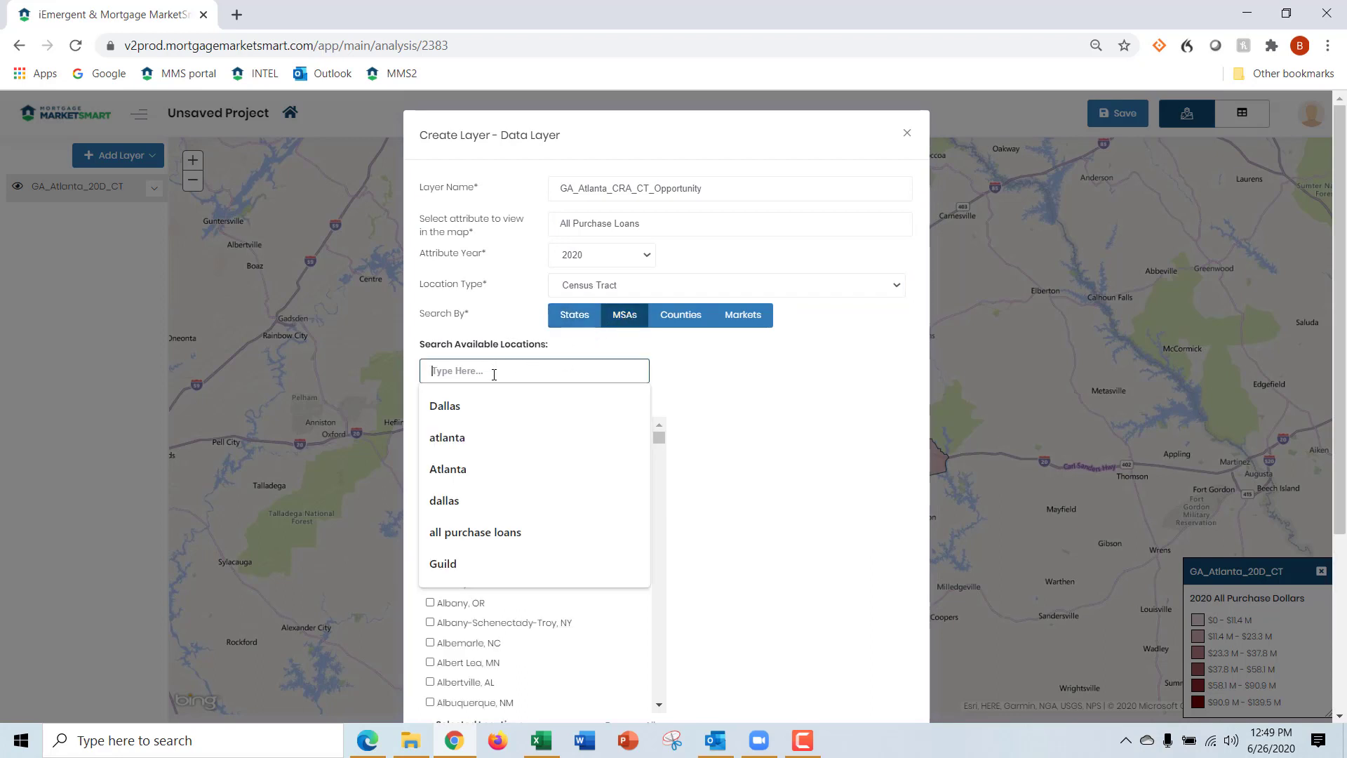
text(Atlanta)
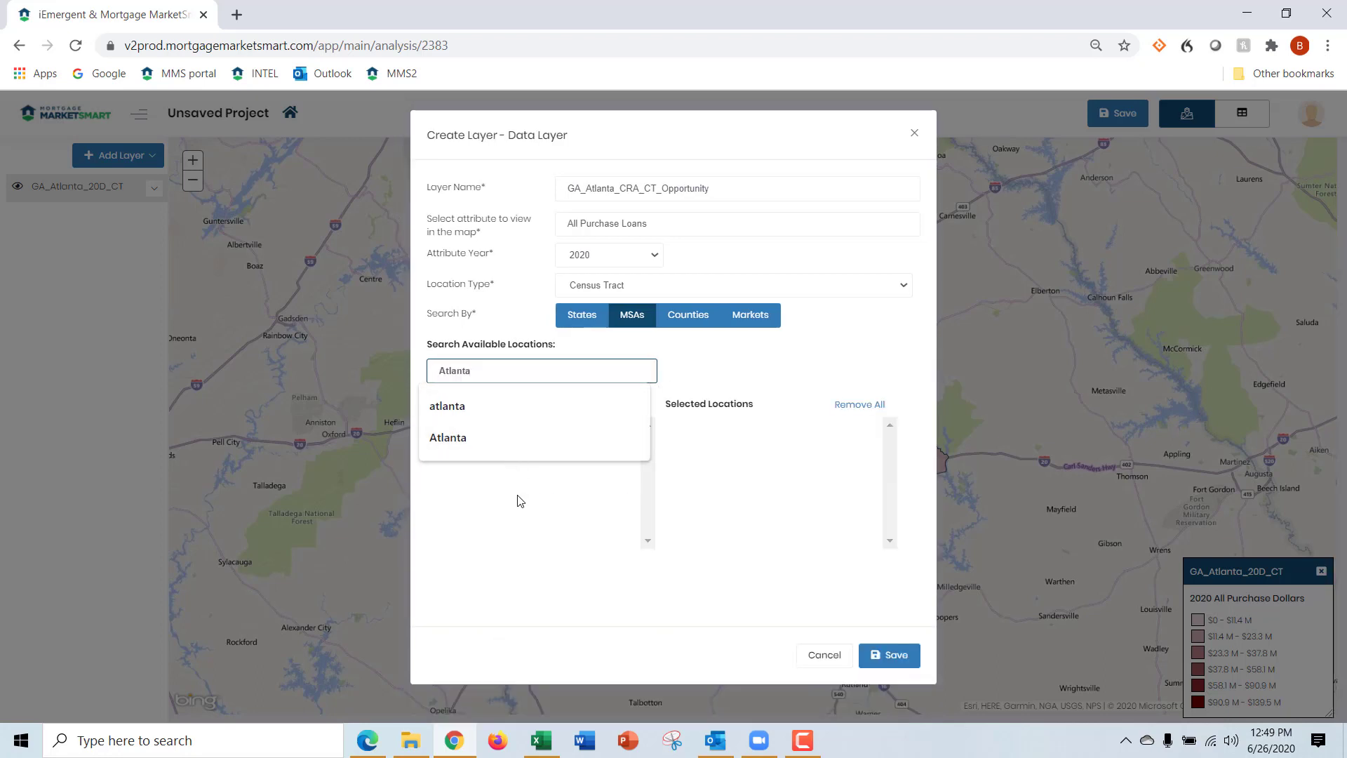
click(518, 497)
click(438, 424)
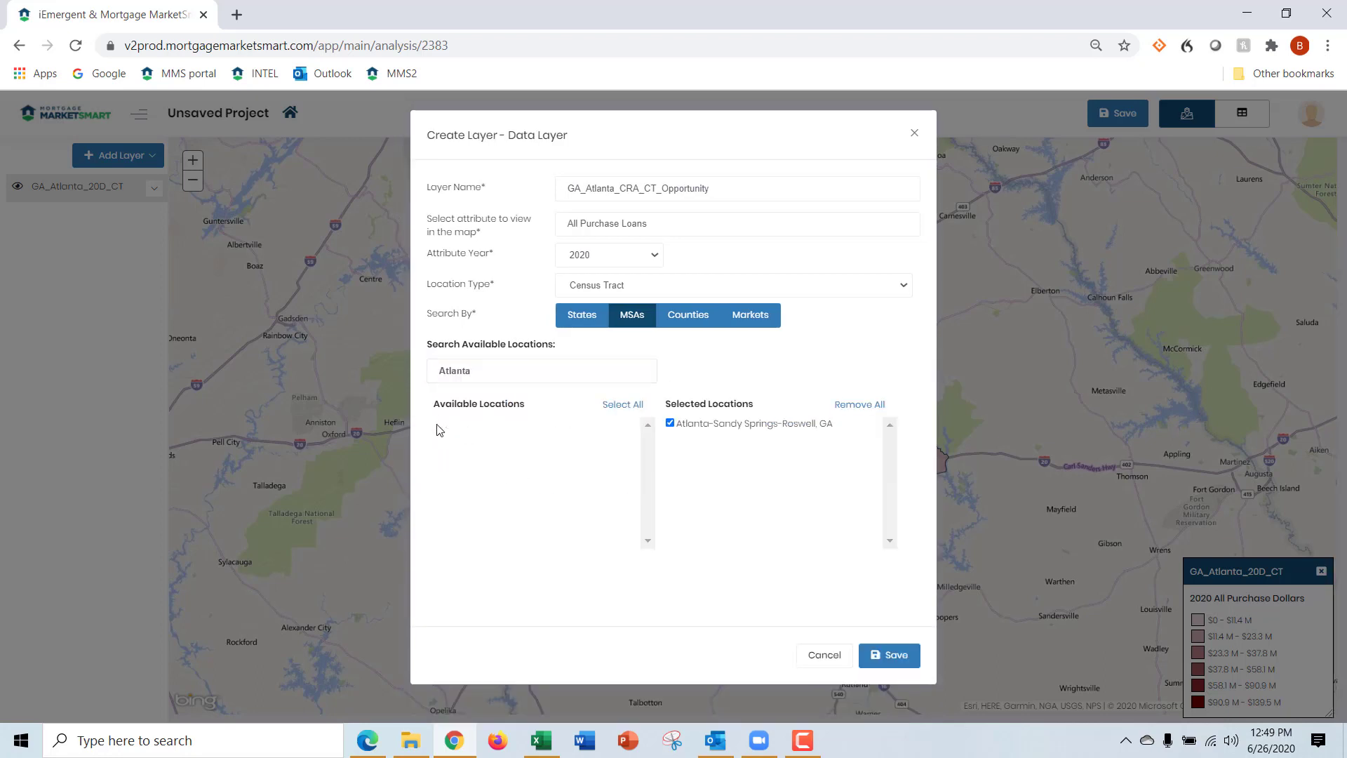
click(897, 654)
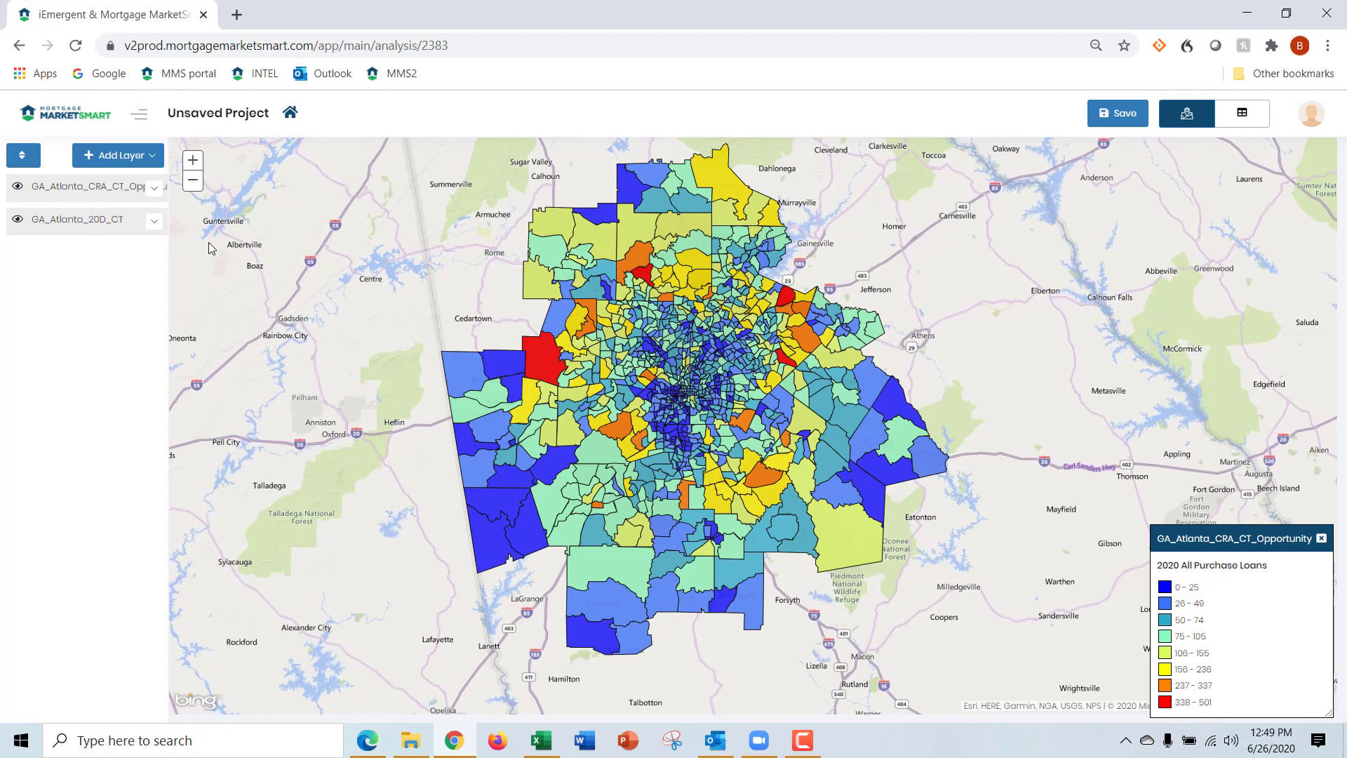
Toggle the GA_Atlanta_CRA_CT_Opportunity layer to compare both maps, and hide the GA_Atlanta_20D_CT layer so only the CRA layer shows
click(18, 189)
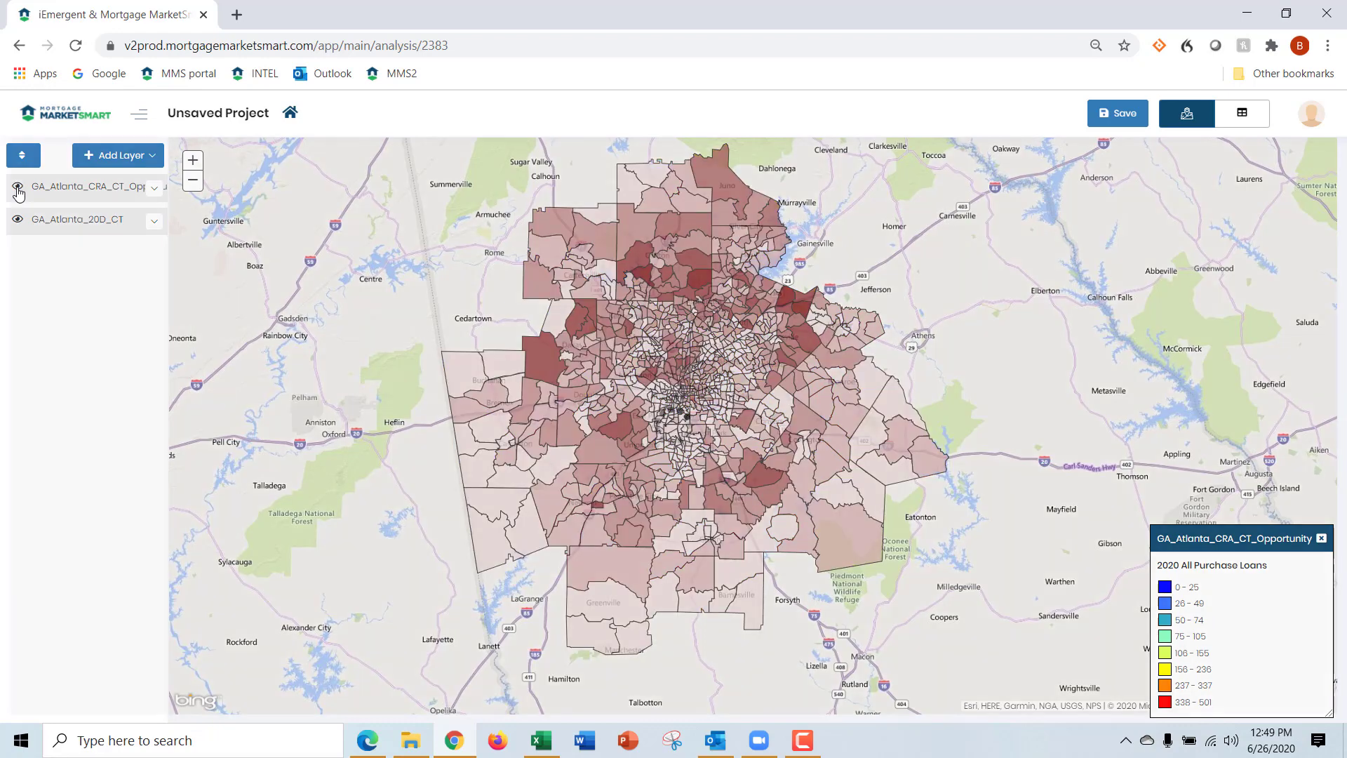
click(18, 190)
click(18, 190)
click(19, 190)
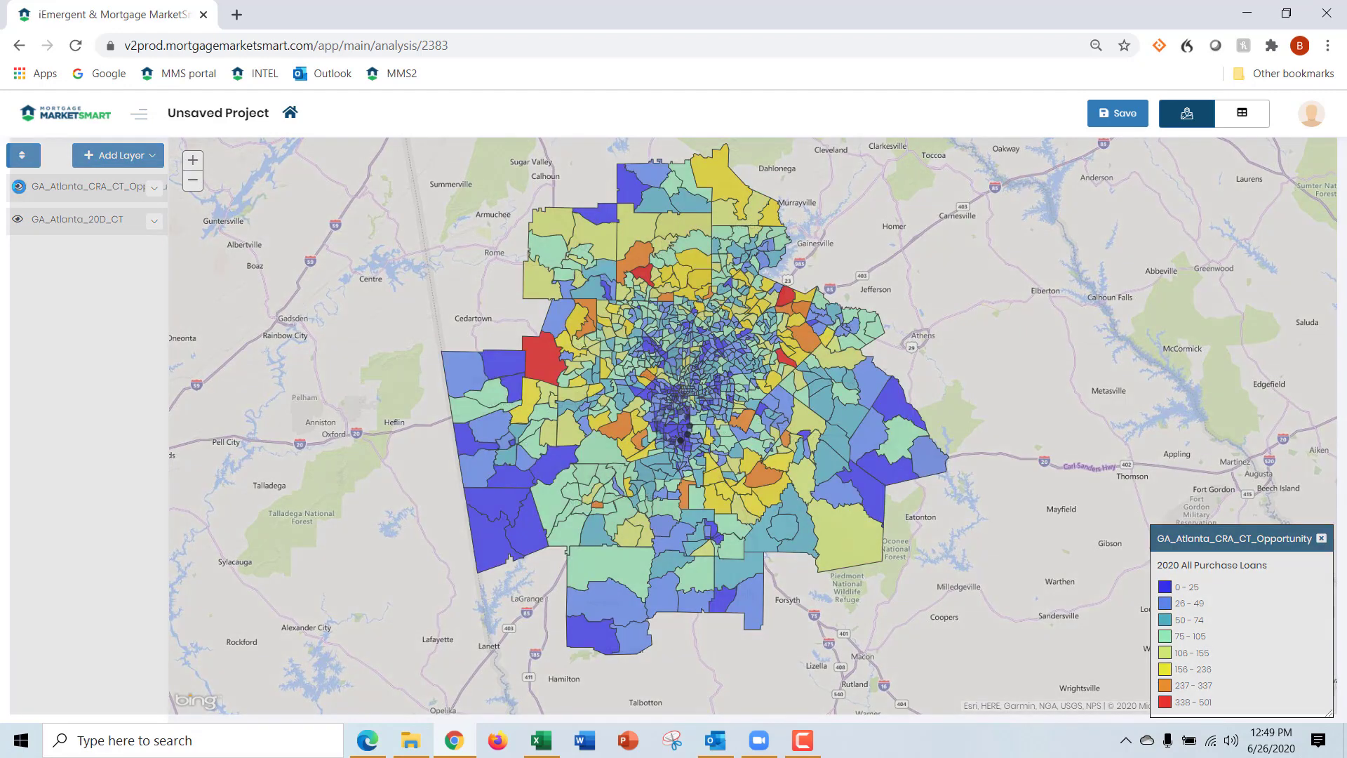
click(18, 190)
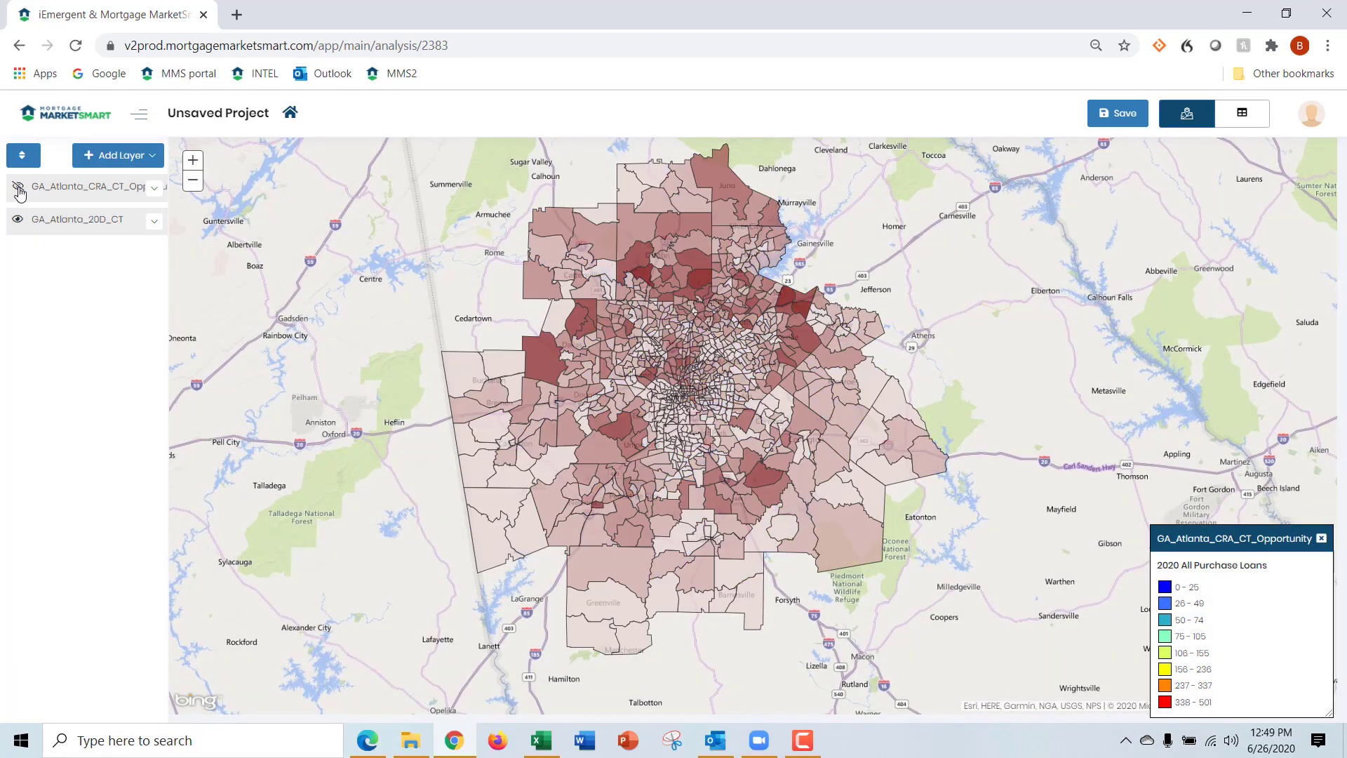
click(18, 221)
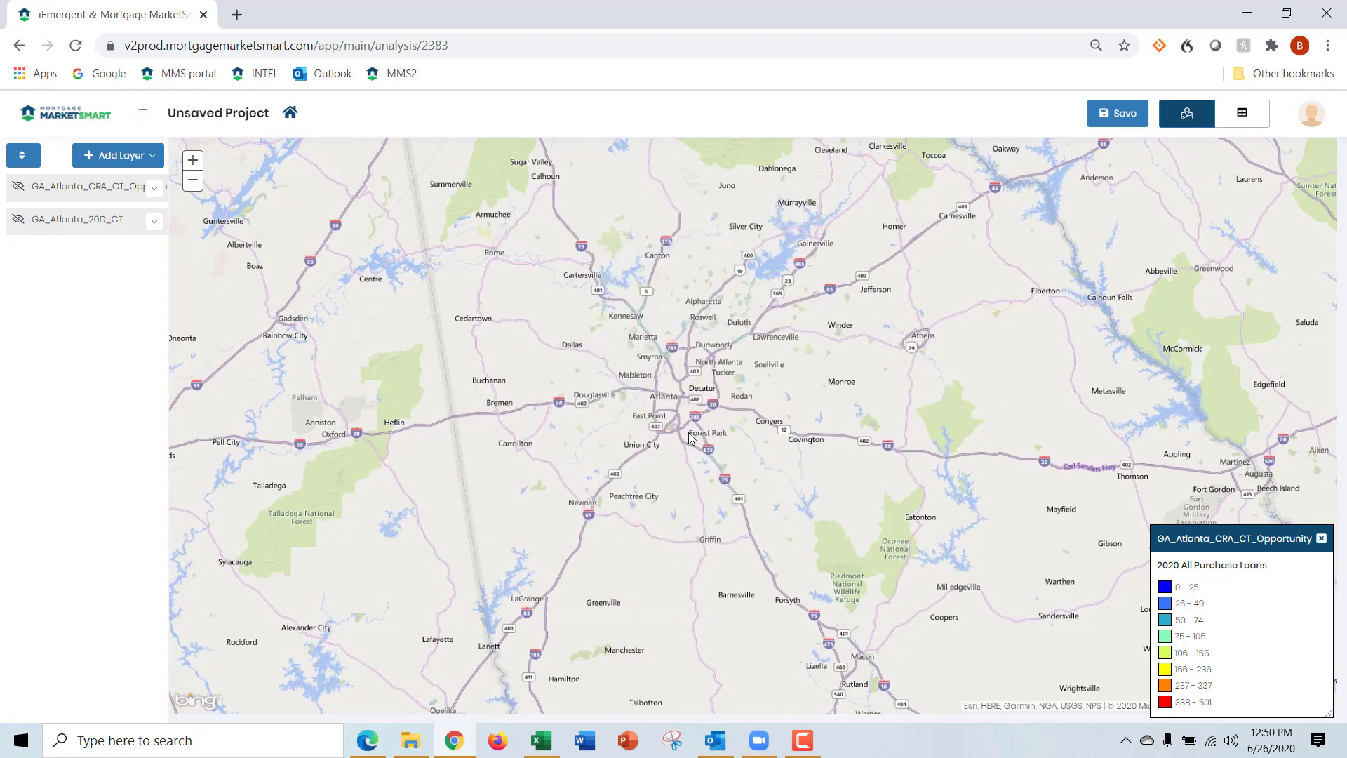
click(17, 190)
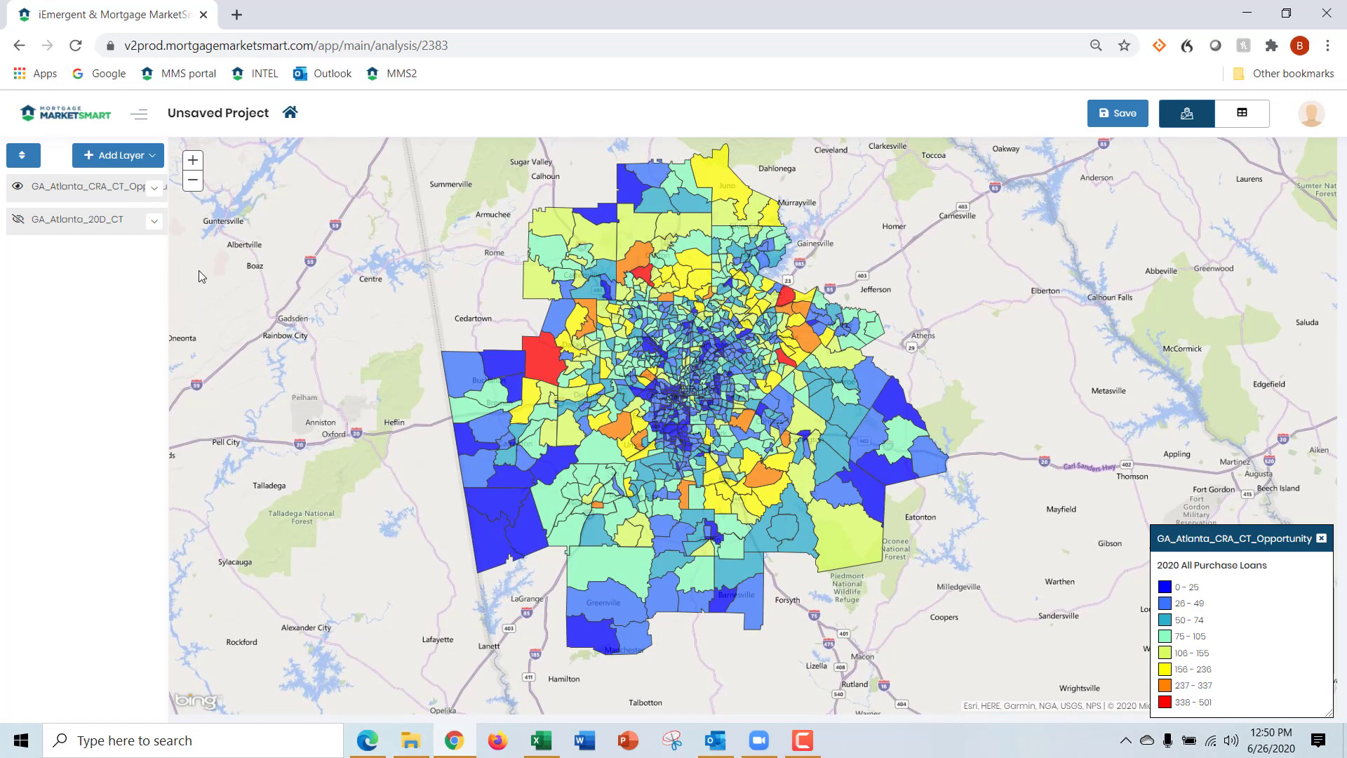
Filter the GA_Atlanta_CRA_CT_Opportunity layer's data to tracts where CRA Eligible = 1 and return to the map view
click(155, 187)
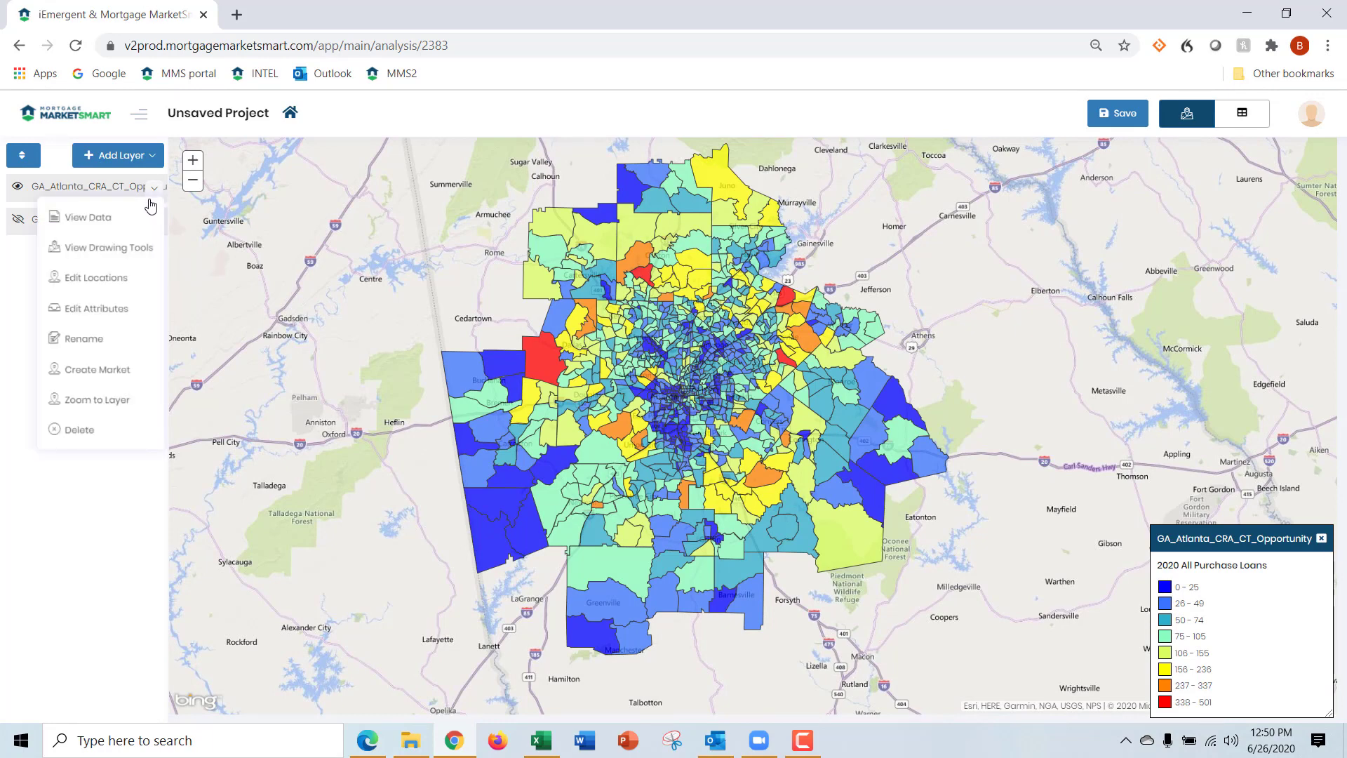
click(100, 223)
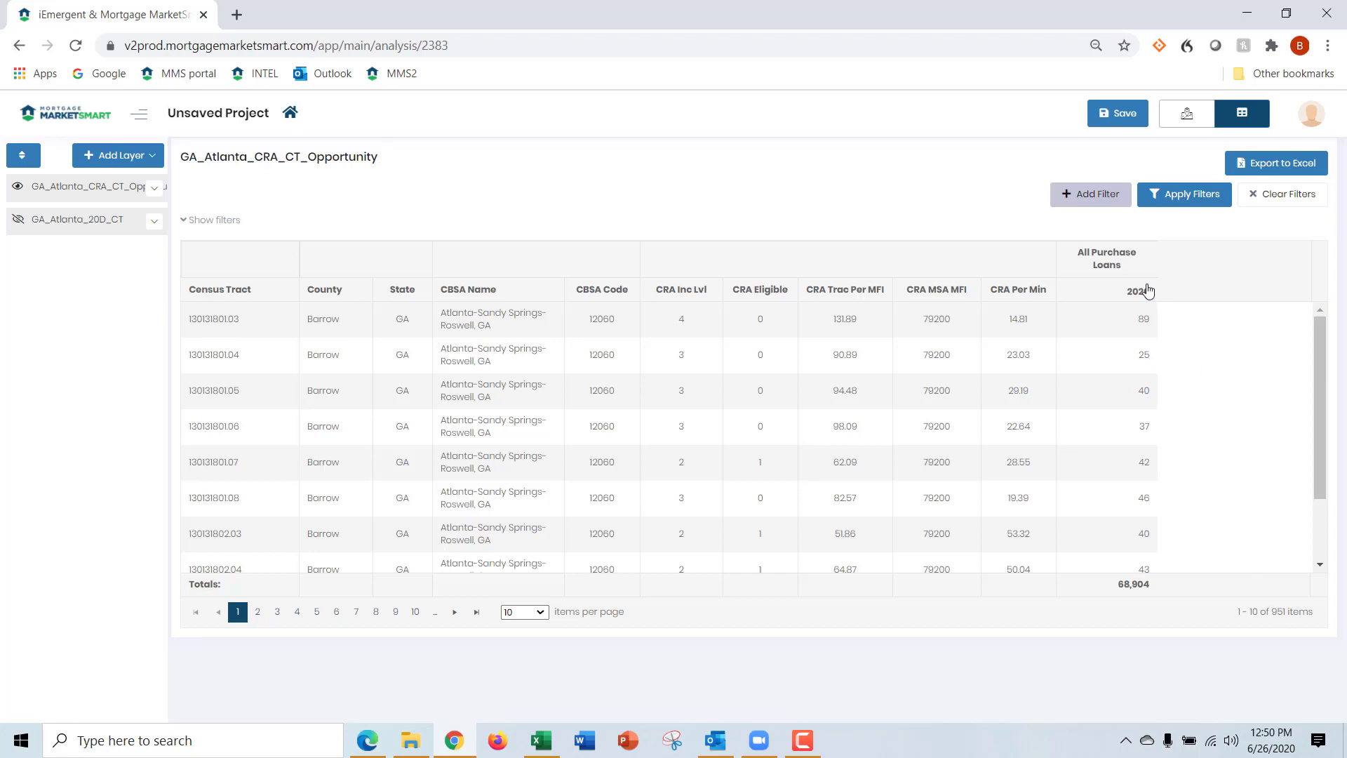
click(1084, 203)
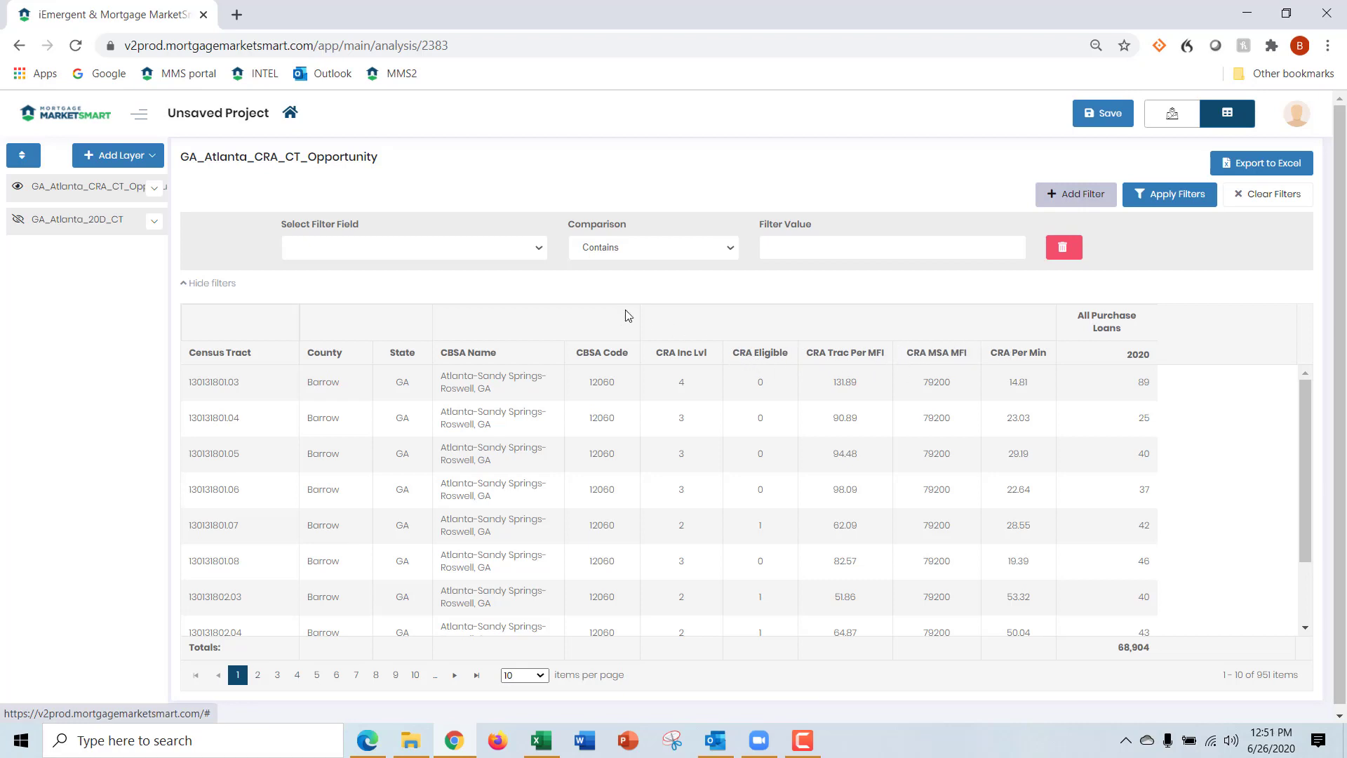
click(535, 250)
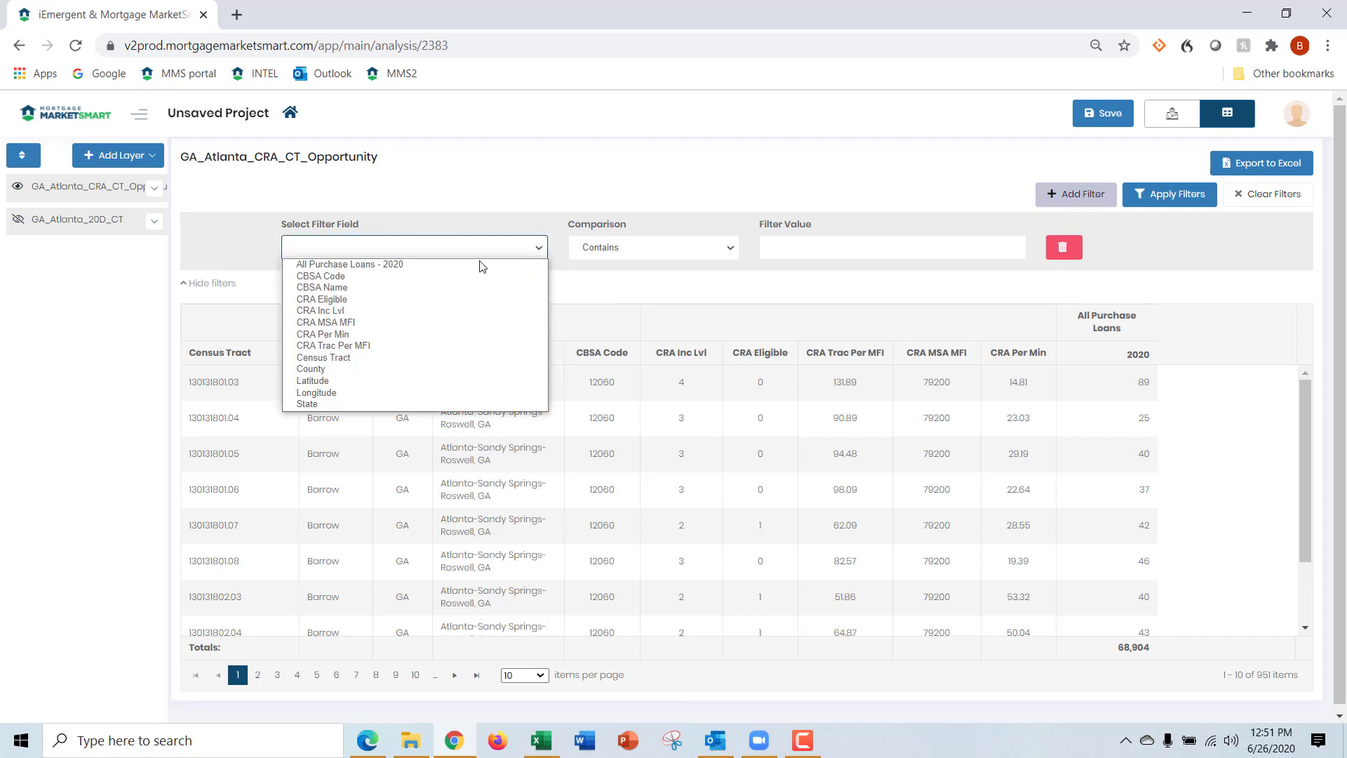
click(350, 303)
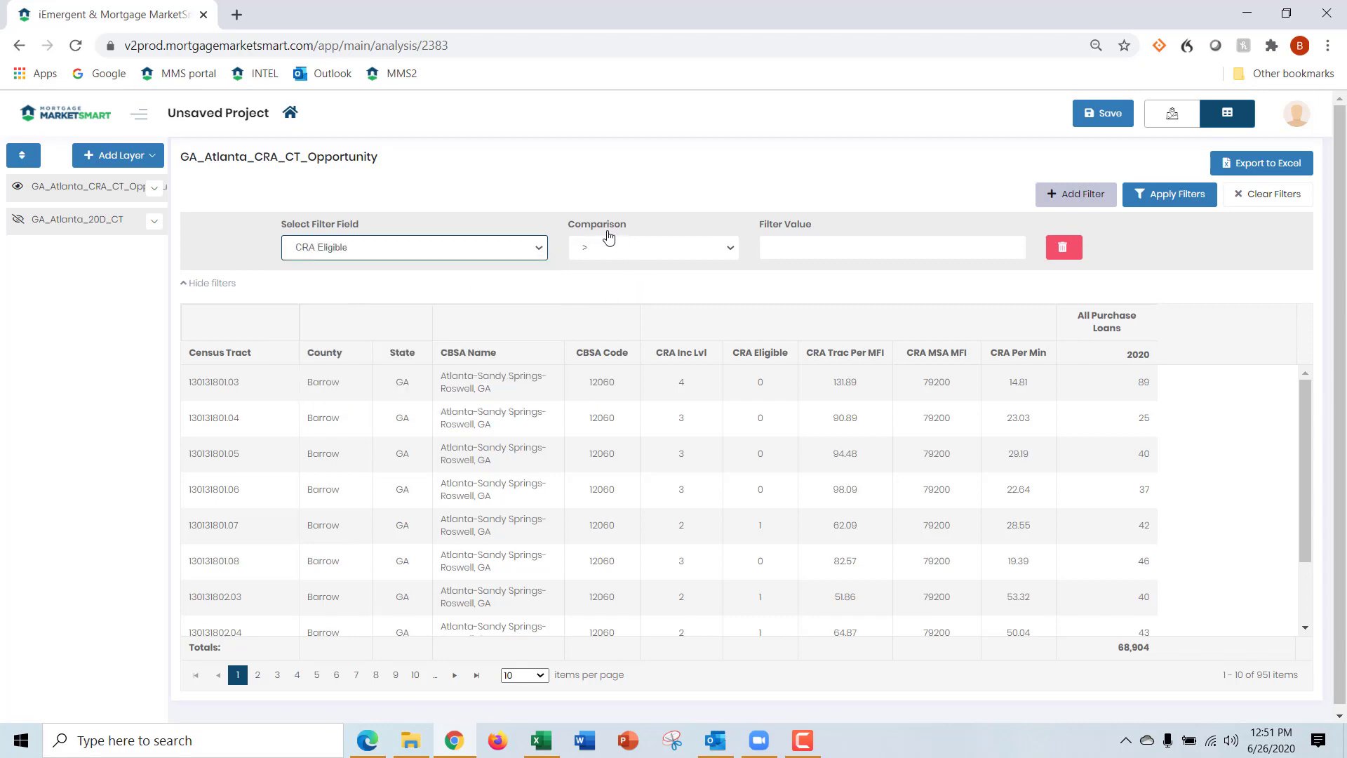
click(731, 254)
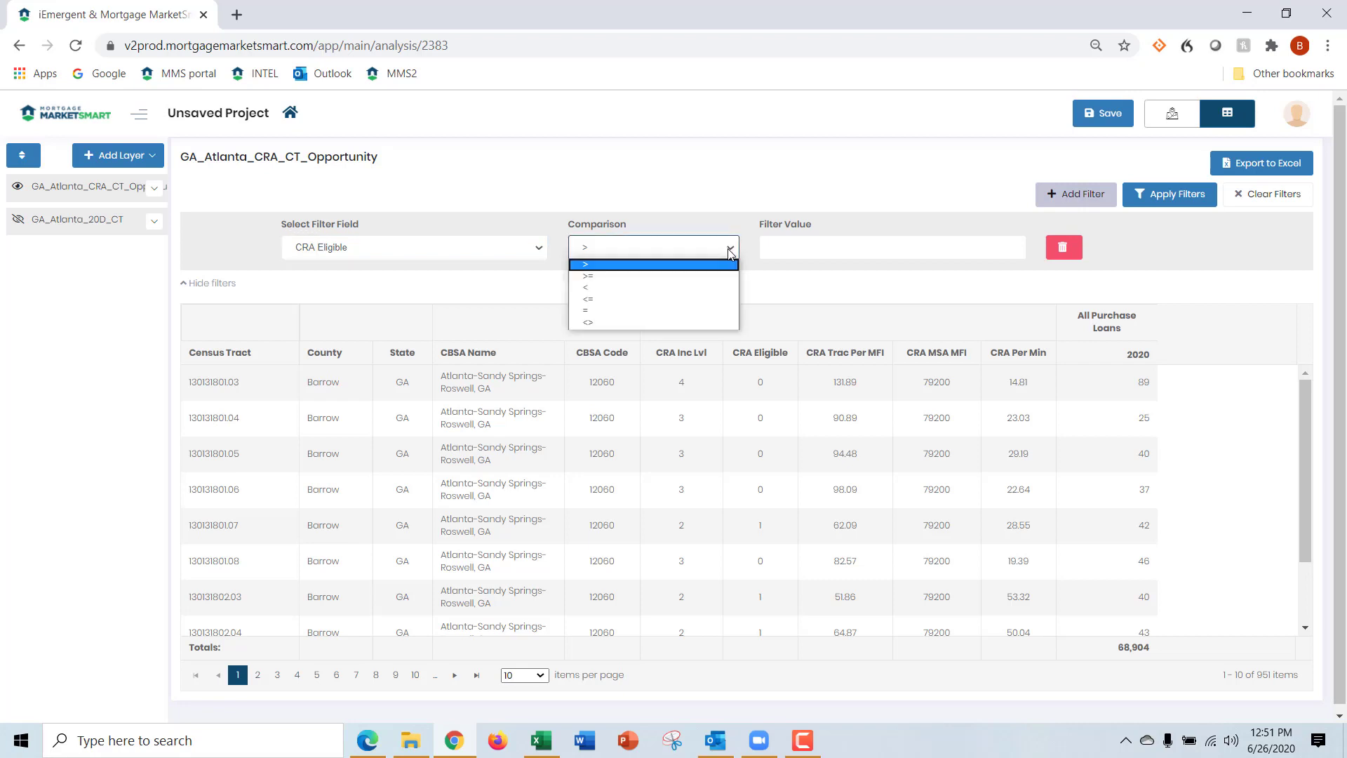
click(685, 311)
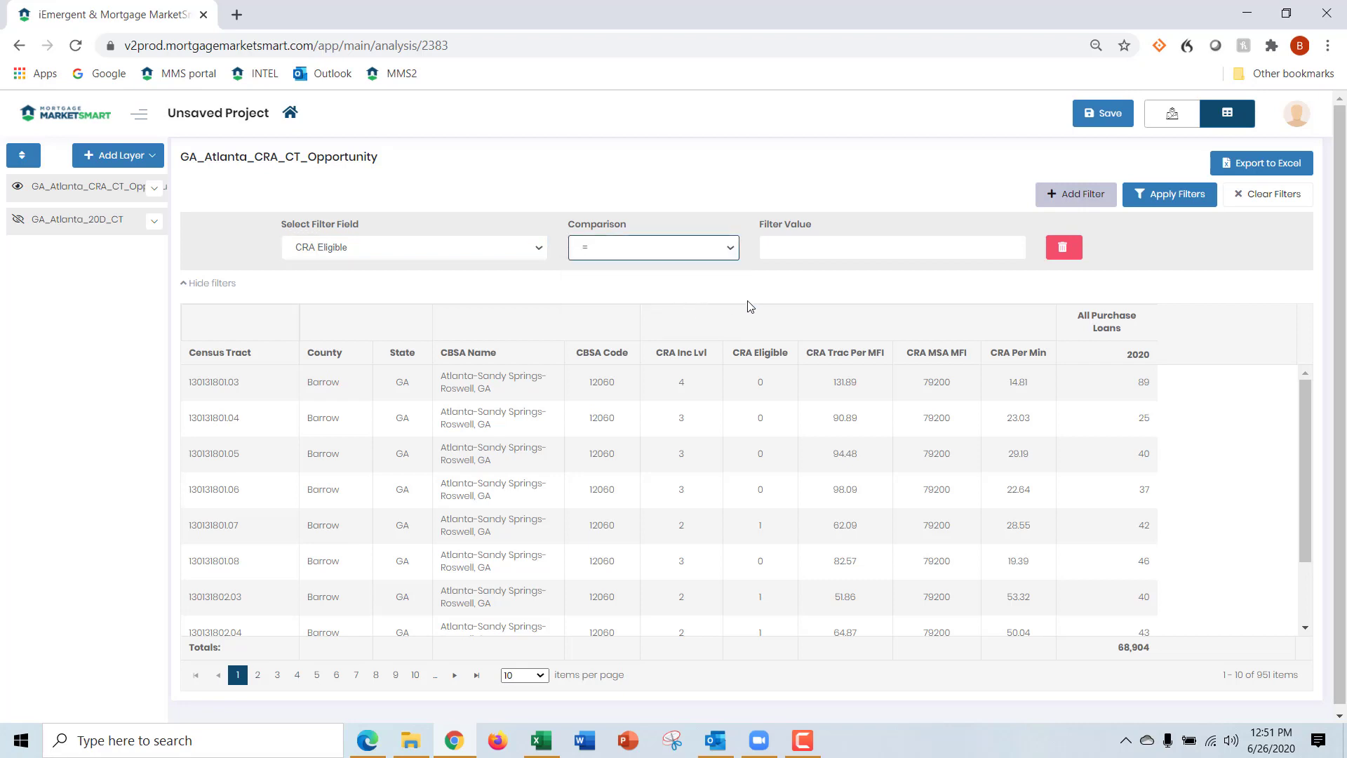
click(821, 245)
text(1)
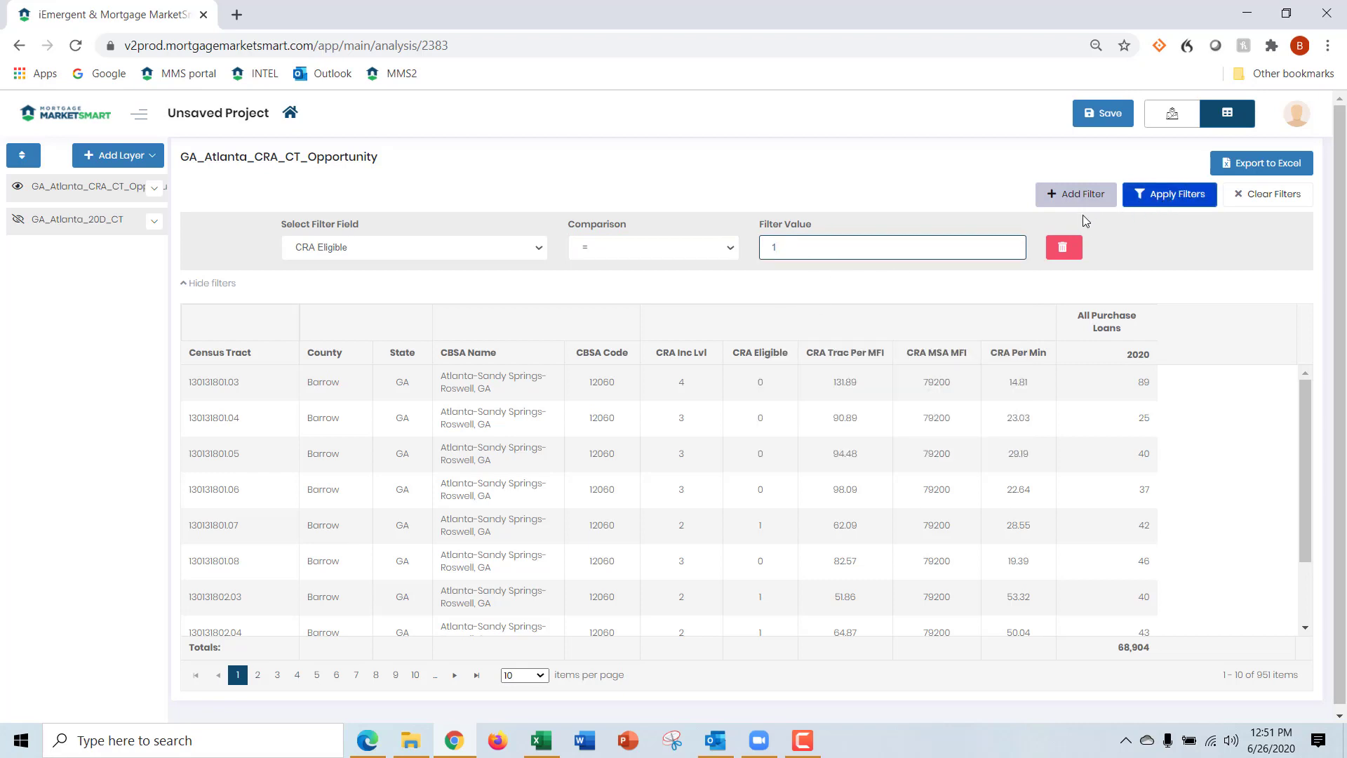
click(1169, 198)
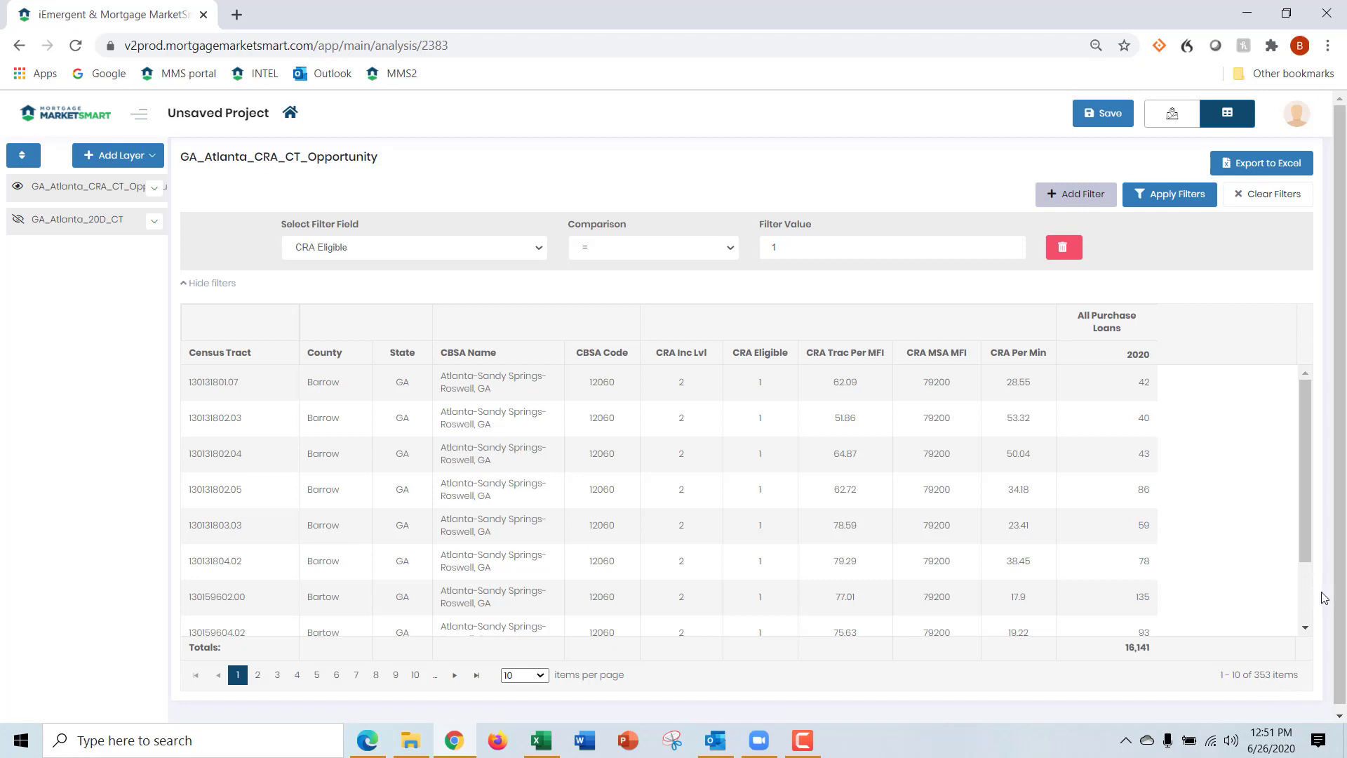
click(1157, 124)
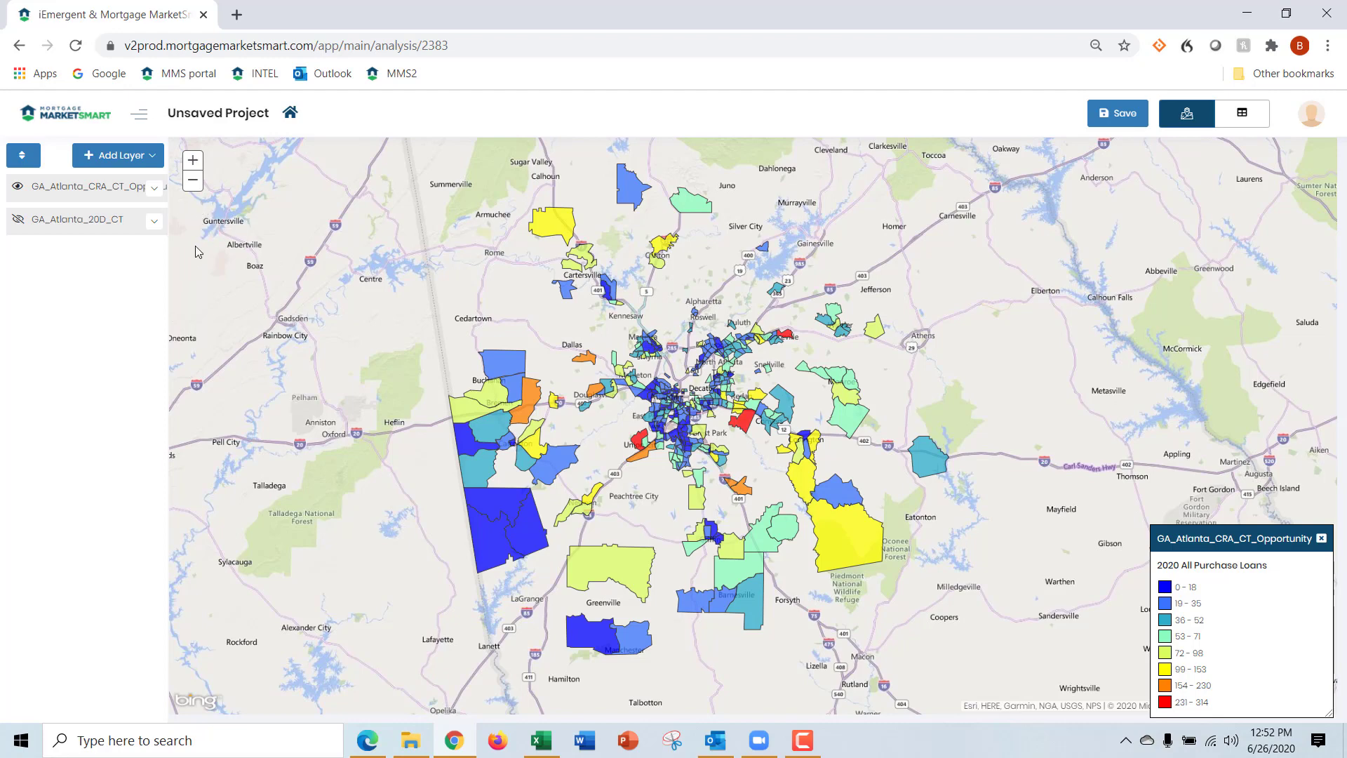
Start creating a market from the filtered GA_Atlanta_CRA_CT_Opportunity layer and name it GA_ATL_CRA_CTs
click(154, 188)
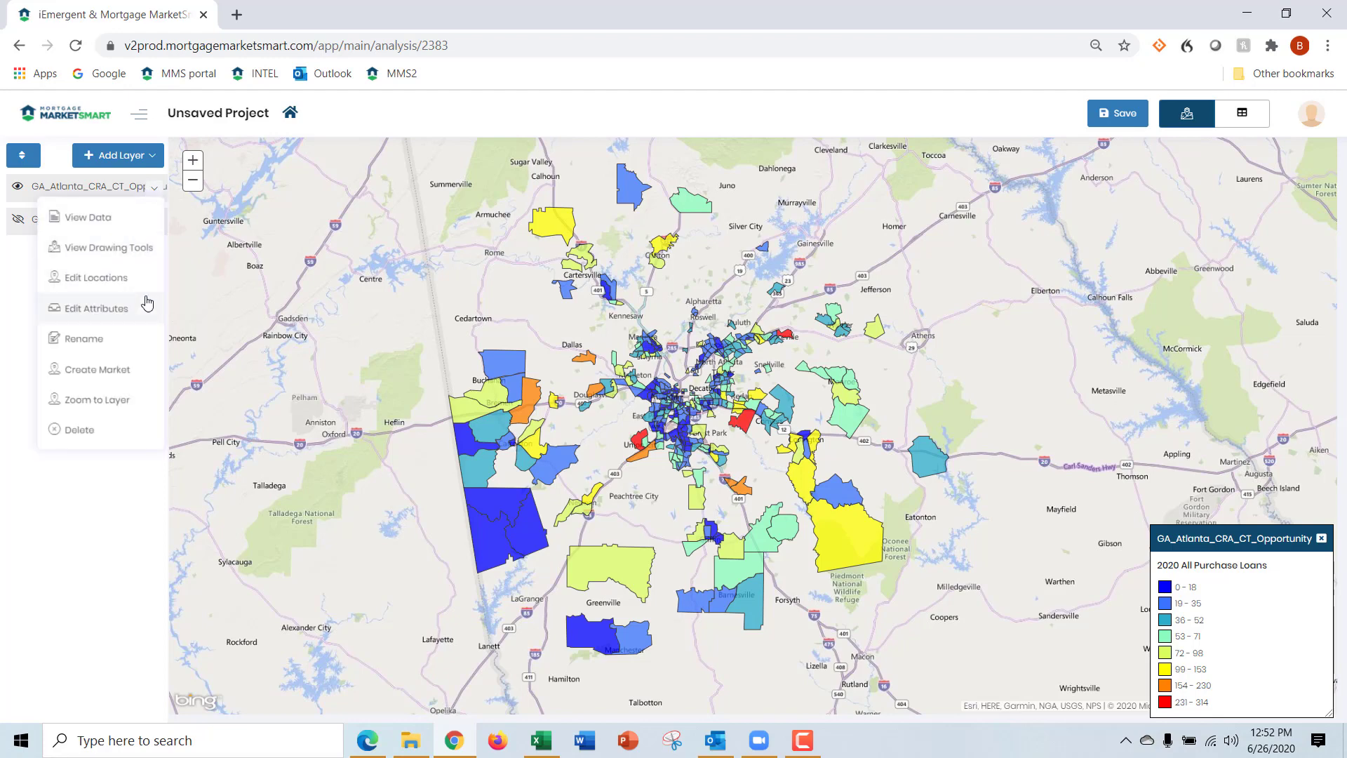
click(139, 370)
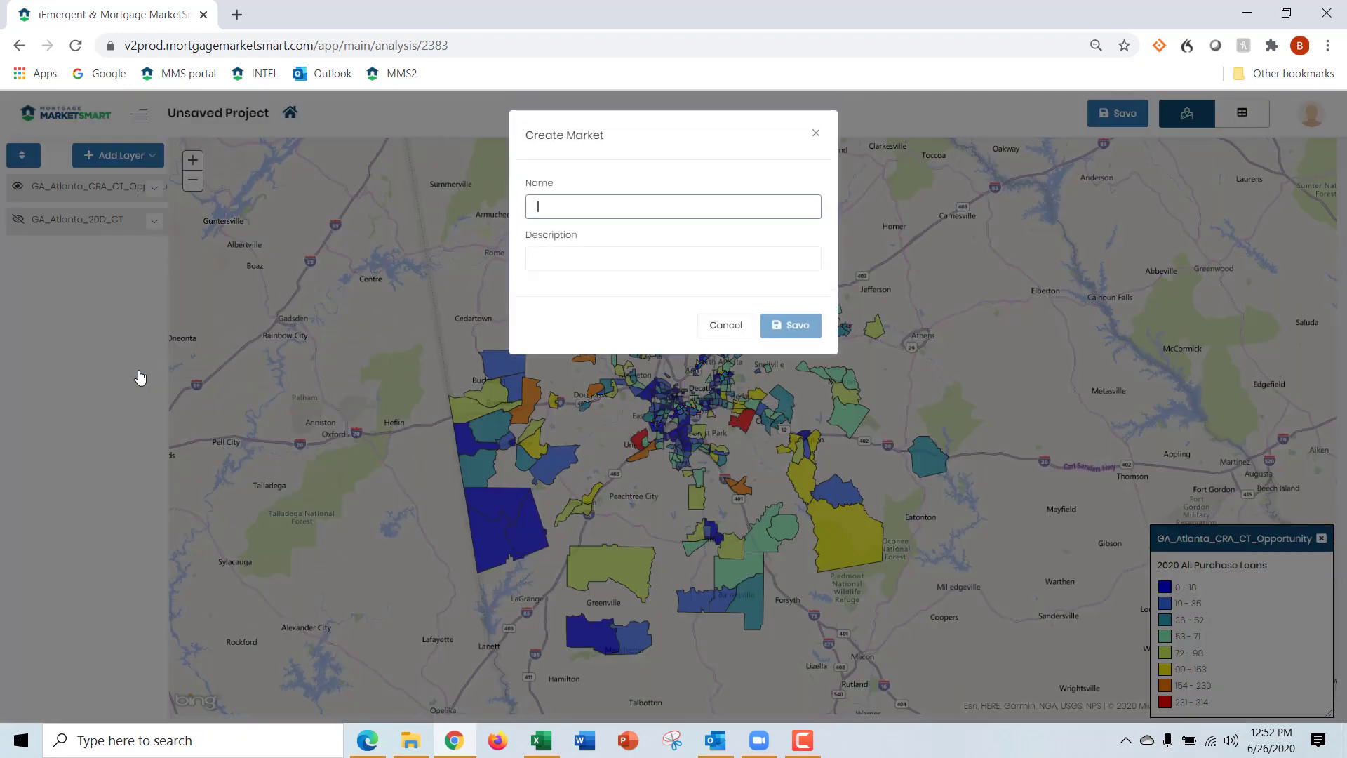
click(656, 210)
click(878, 233)
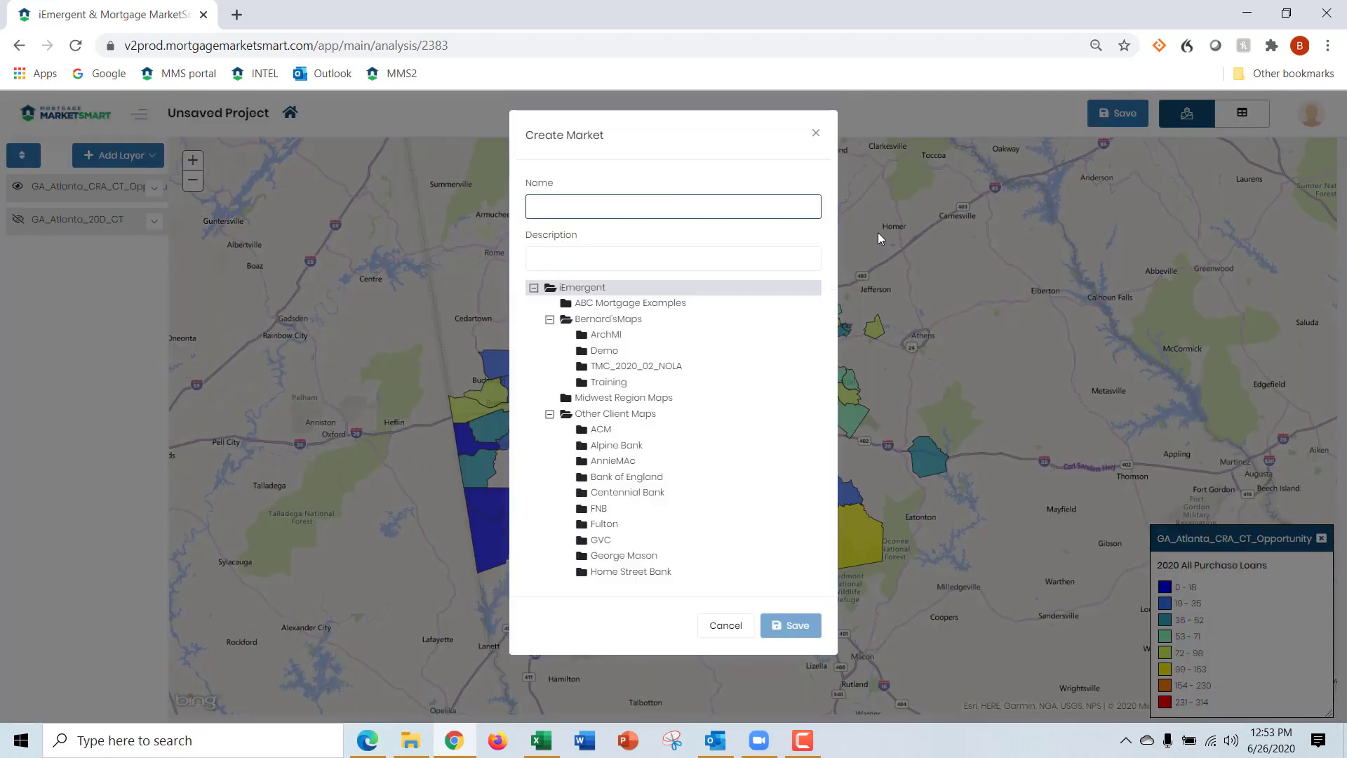
click(560, 200)
text(GA_)
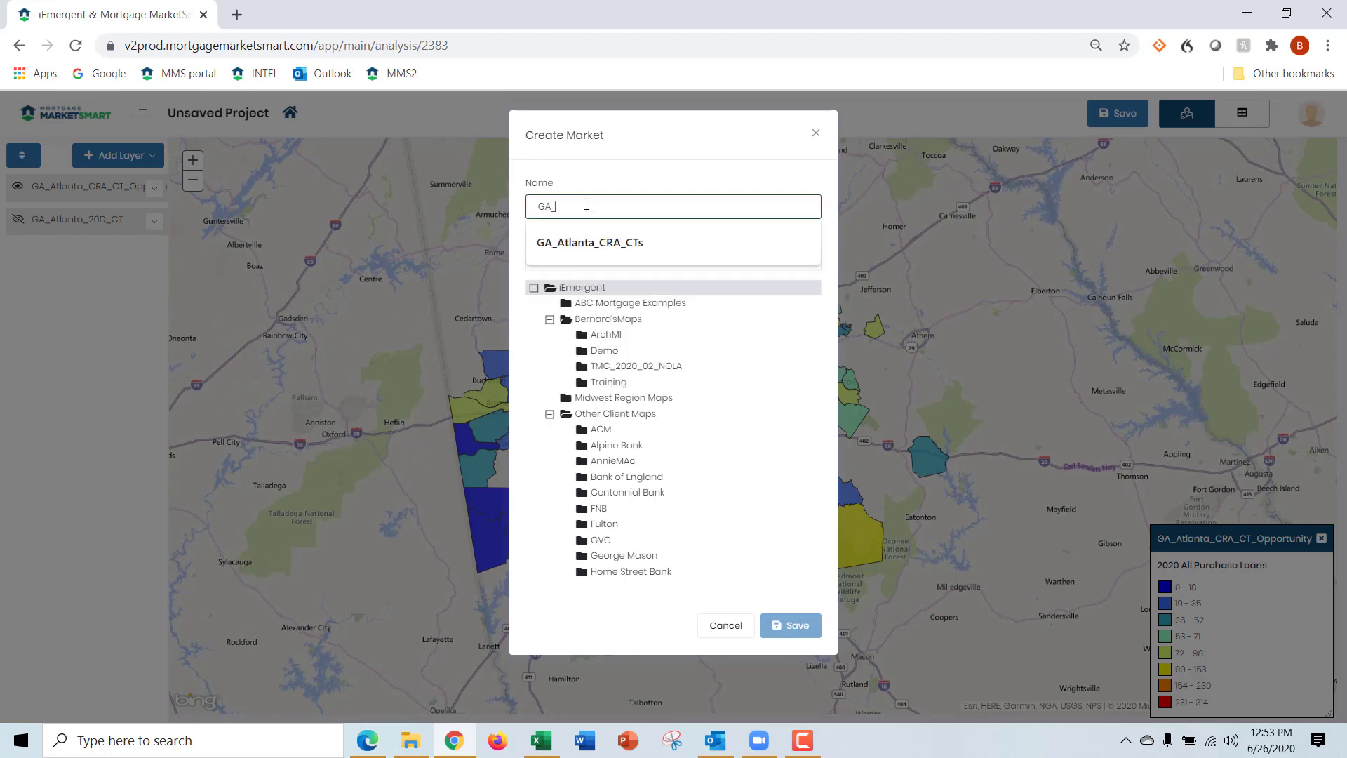
text(ATL_)
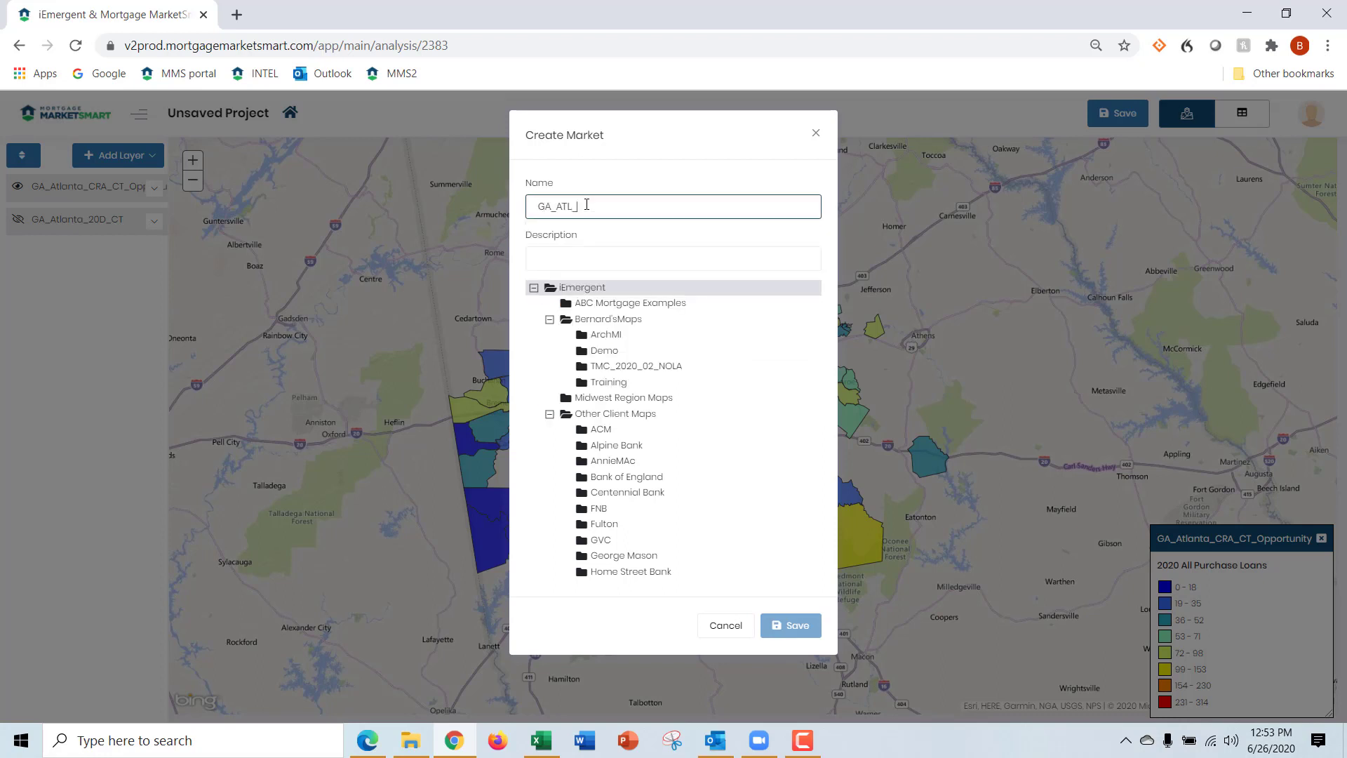
text(CRA_CTs)
Reuse the market name GA_ATL_CRA_CTs as its description and save the market in the Training folder
drag(621, 206, 530, 204)
key(ctrl+c)
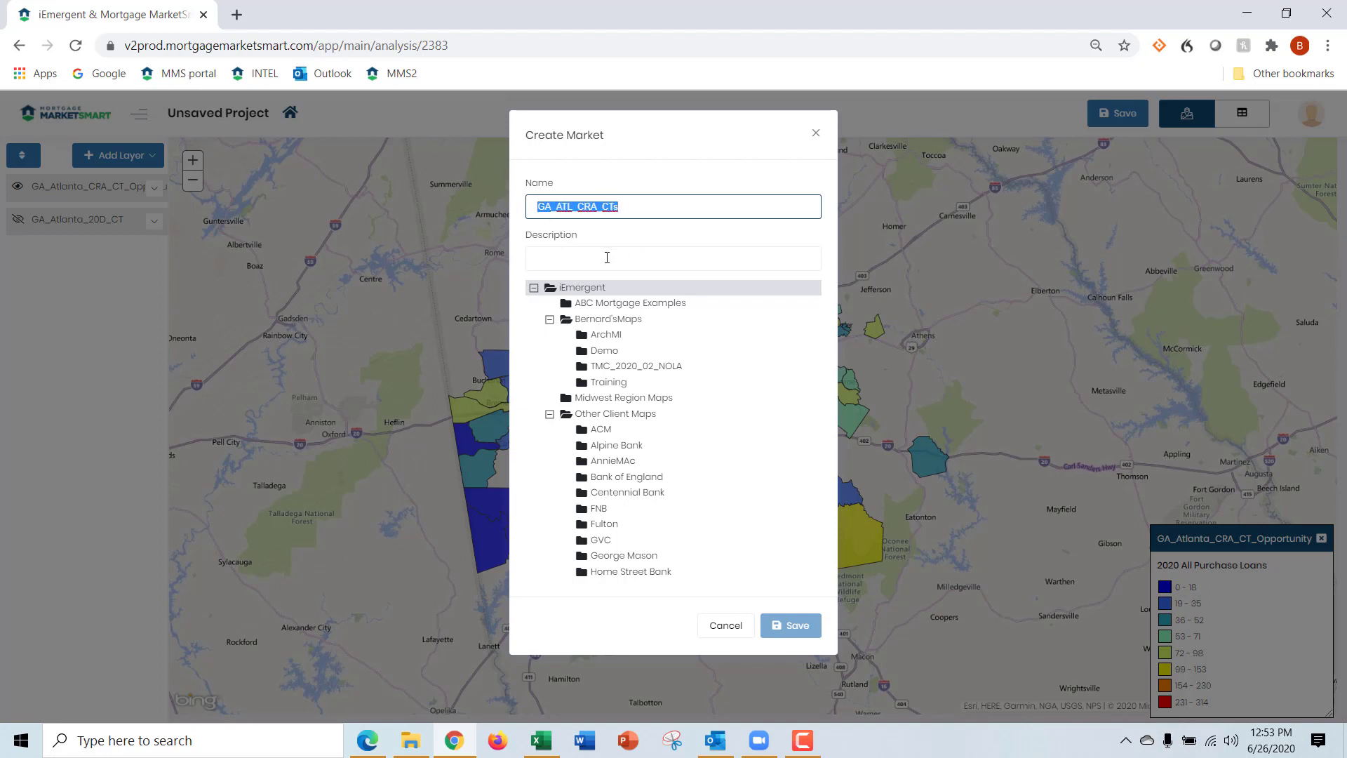
click(607, 257)
key(ctrl+v)
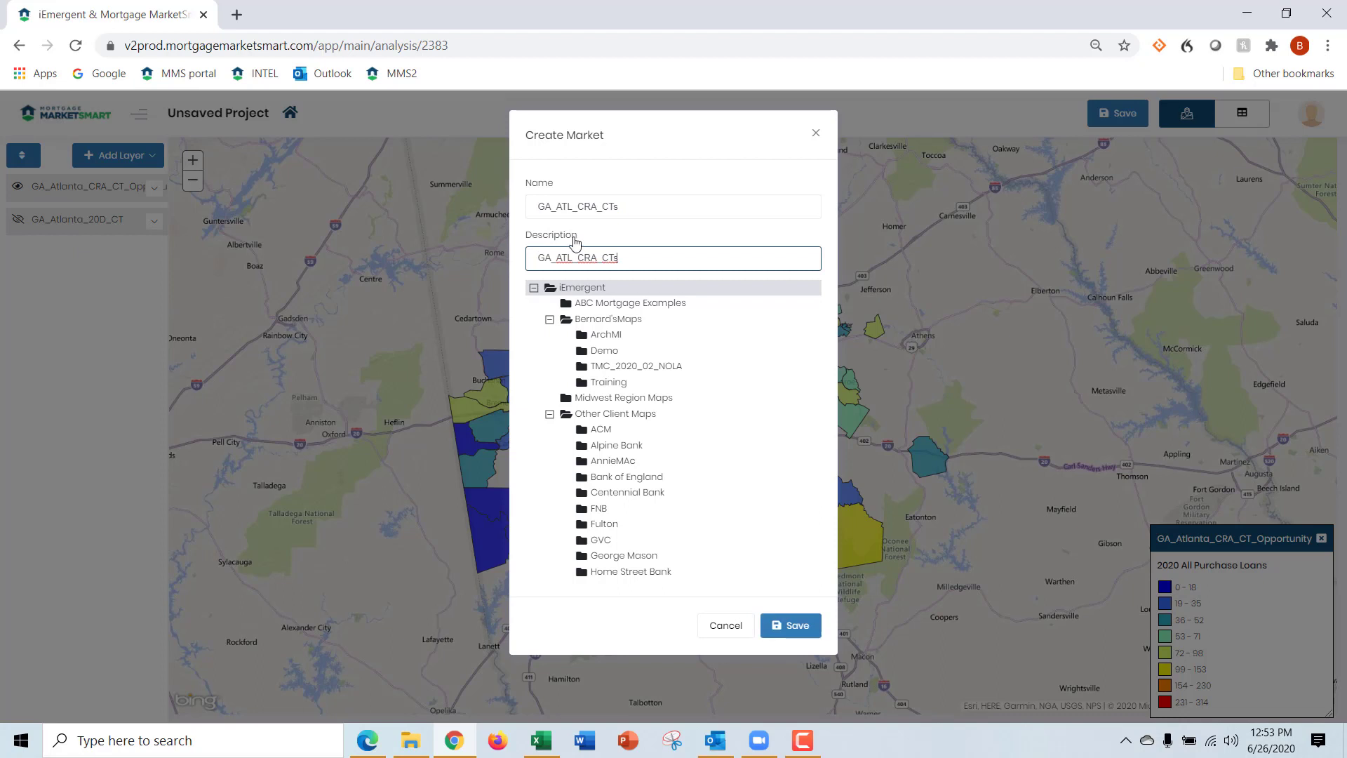
click(604, 386)
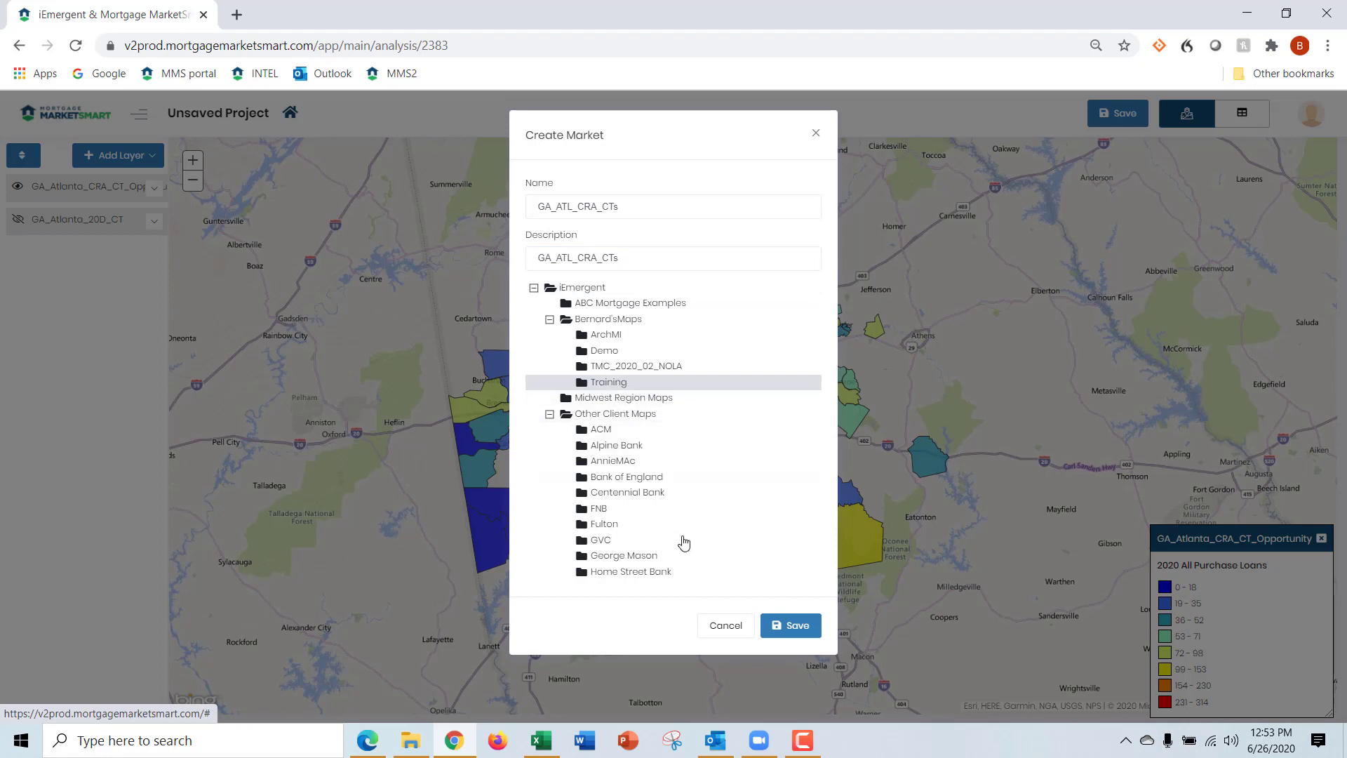
click(807, 632)
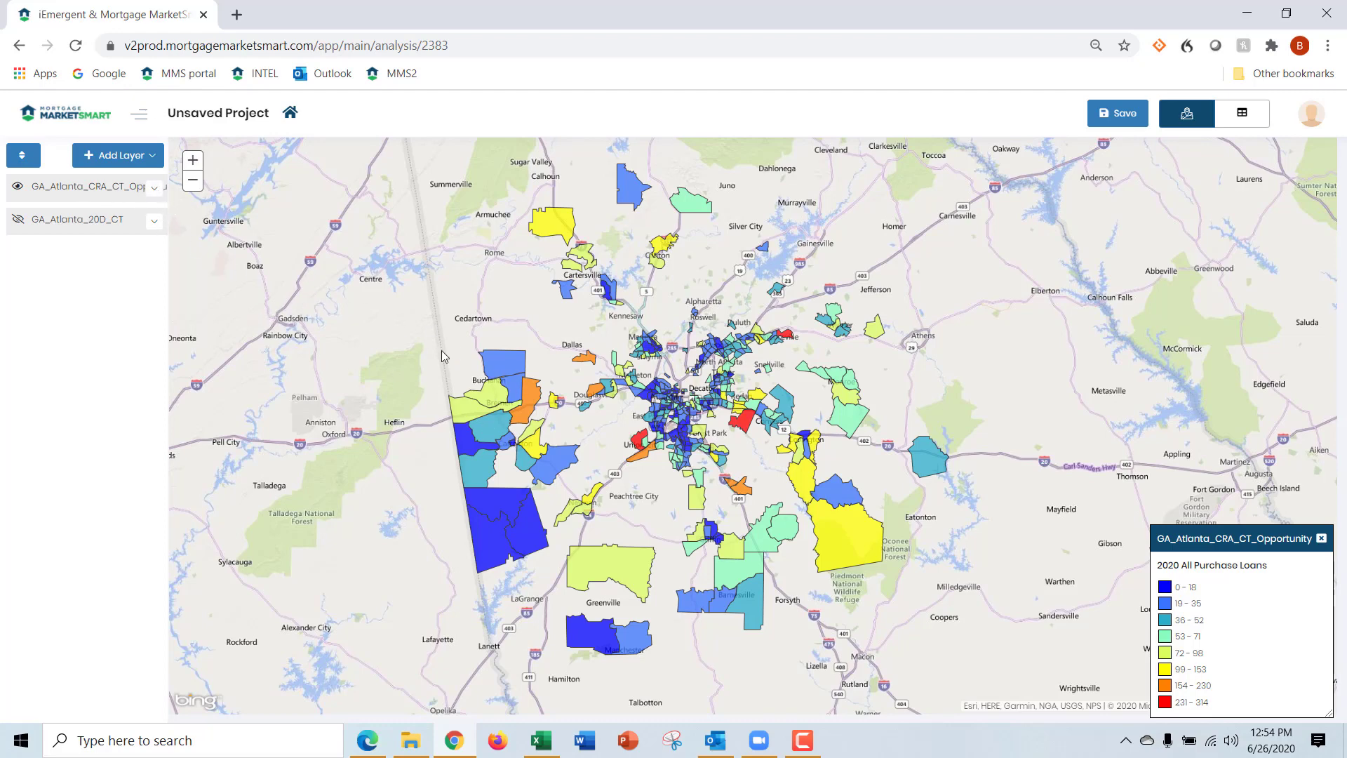
Restyle the GA_Atlanta_CRA_CT_Opportunity layer with the Magenta theme and a break count of 1, and collapse its settings
click(83, 197)
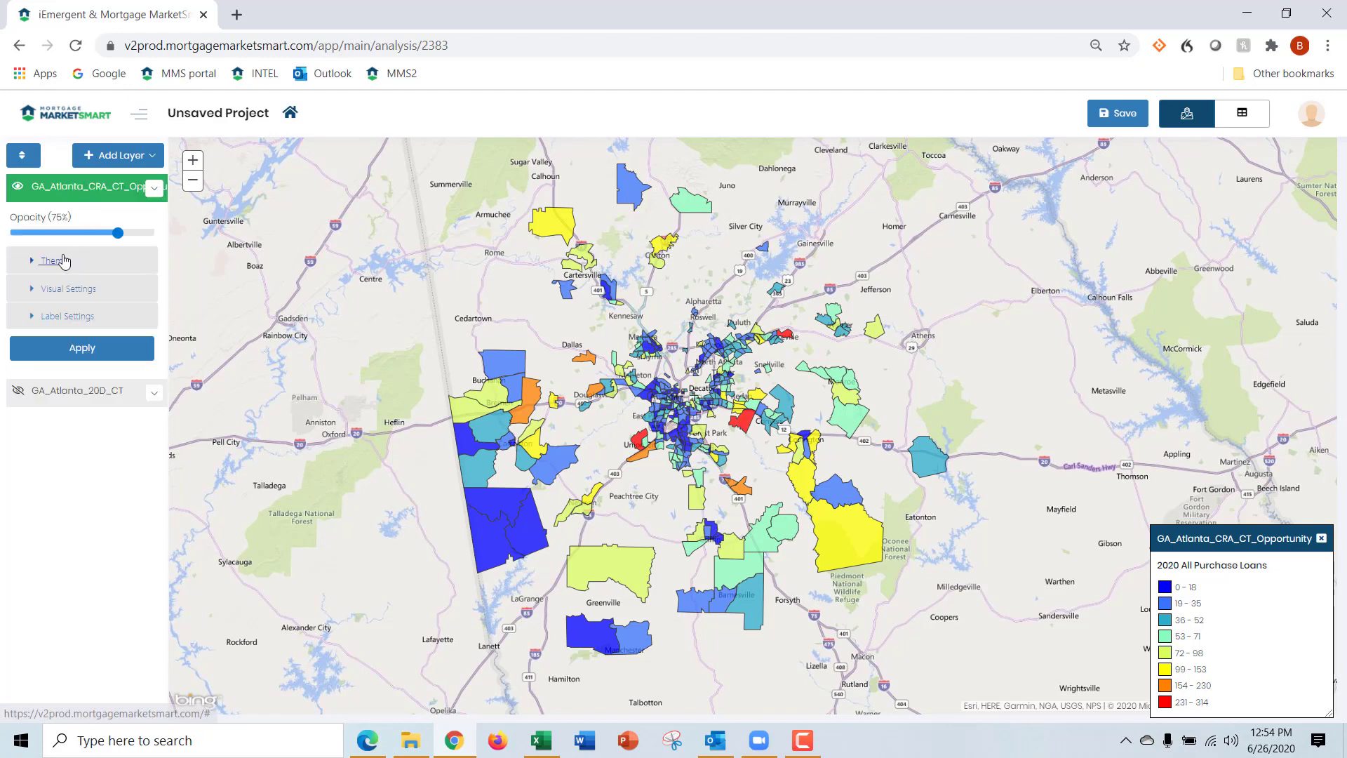
click(141, 438)
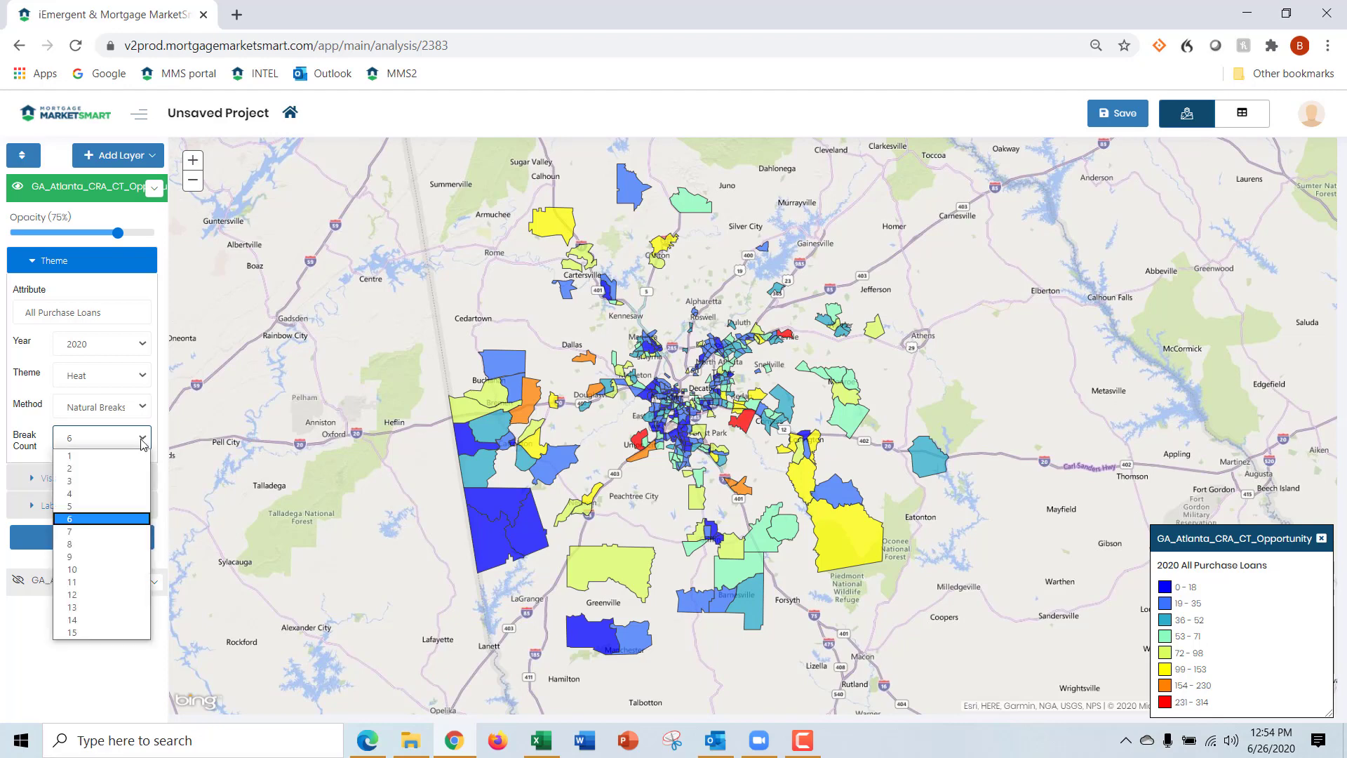
click(132, 457)
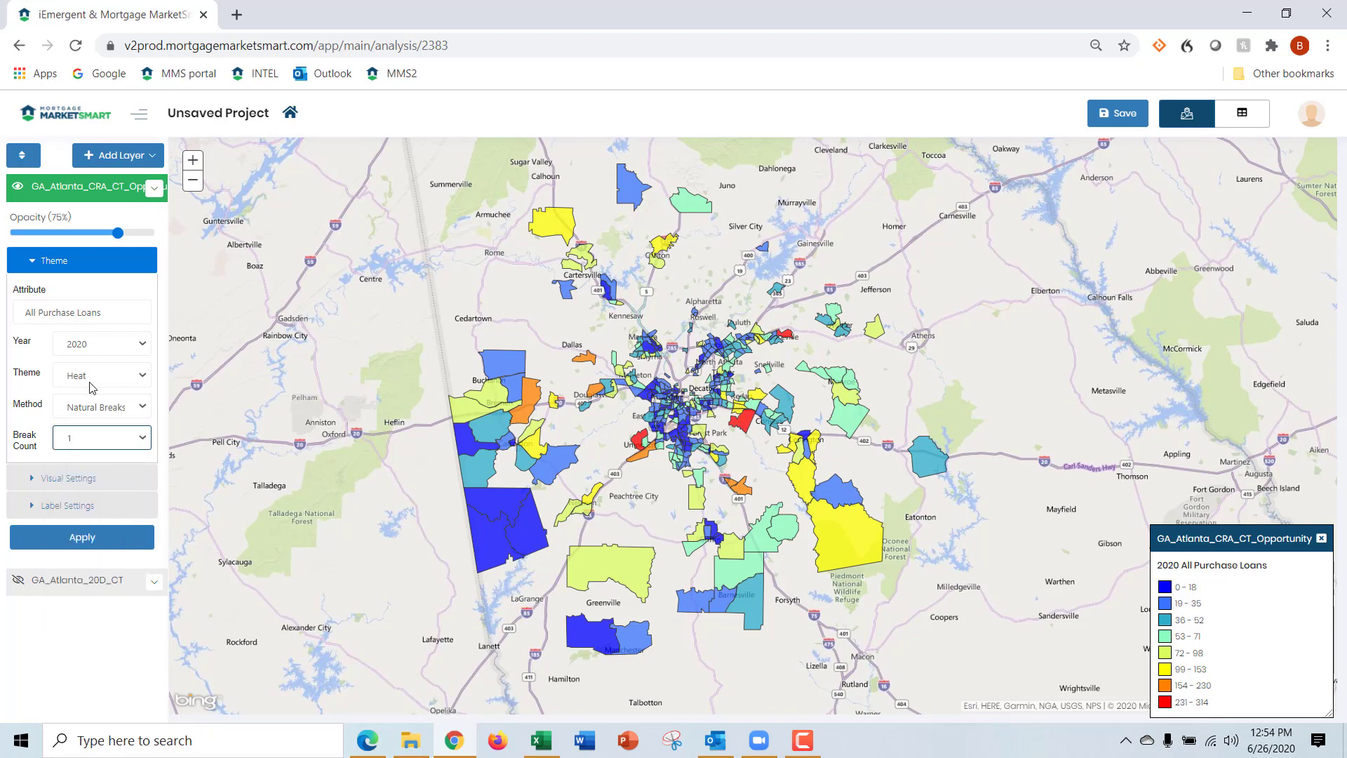
click(142, 379)
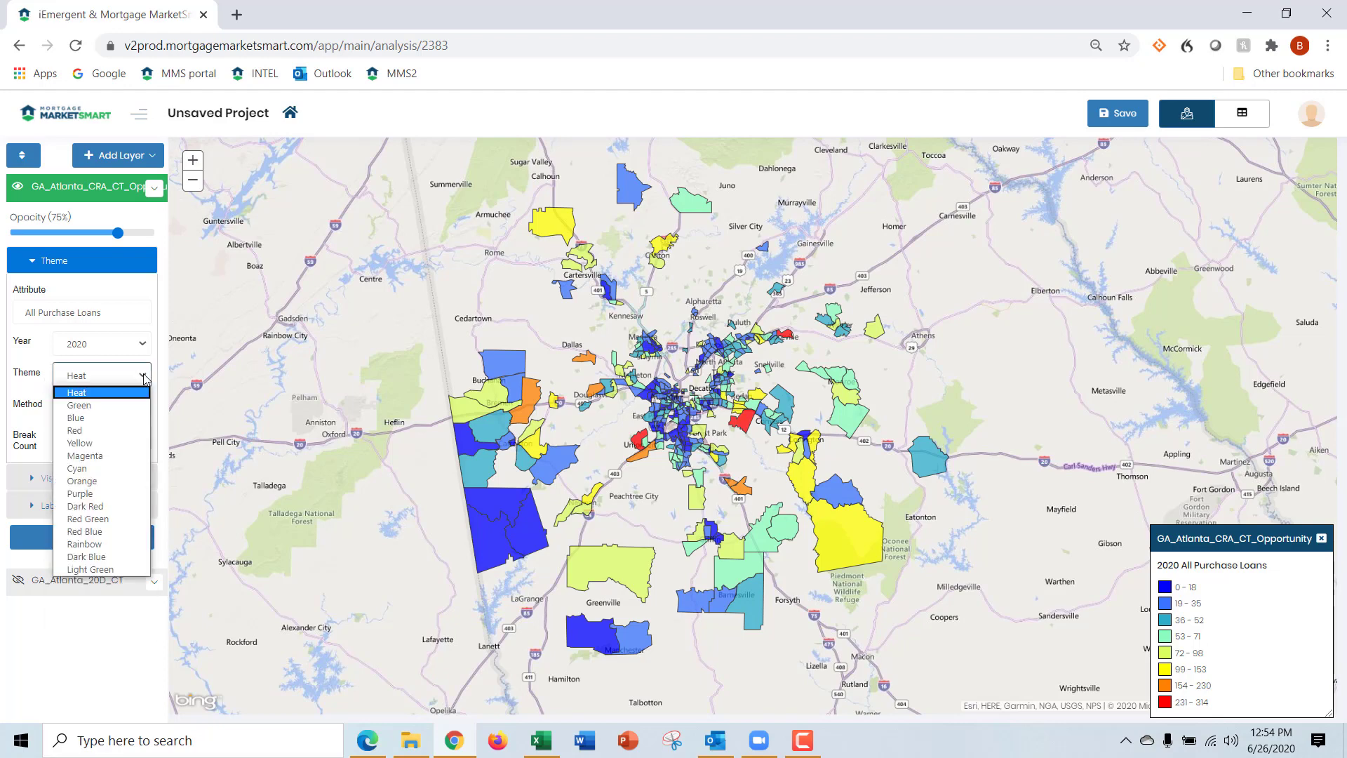
click(141, 455)
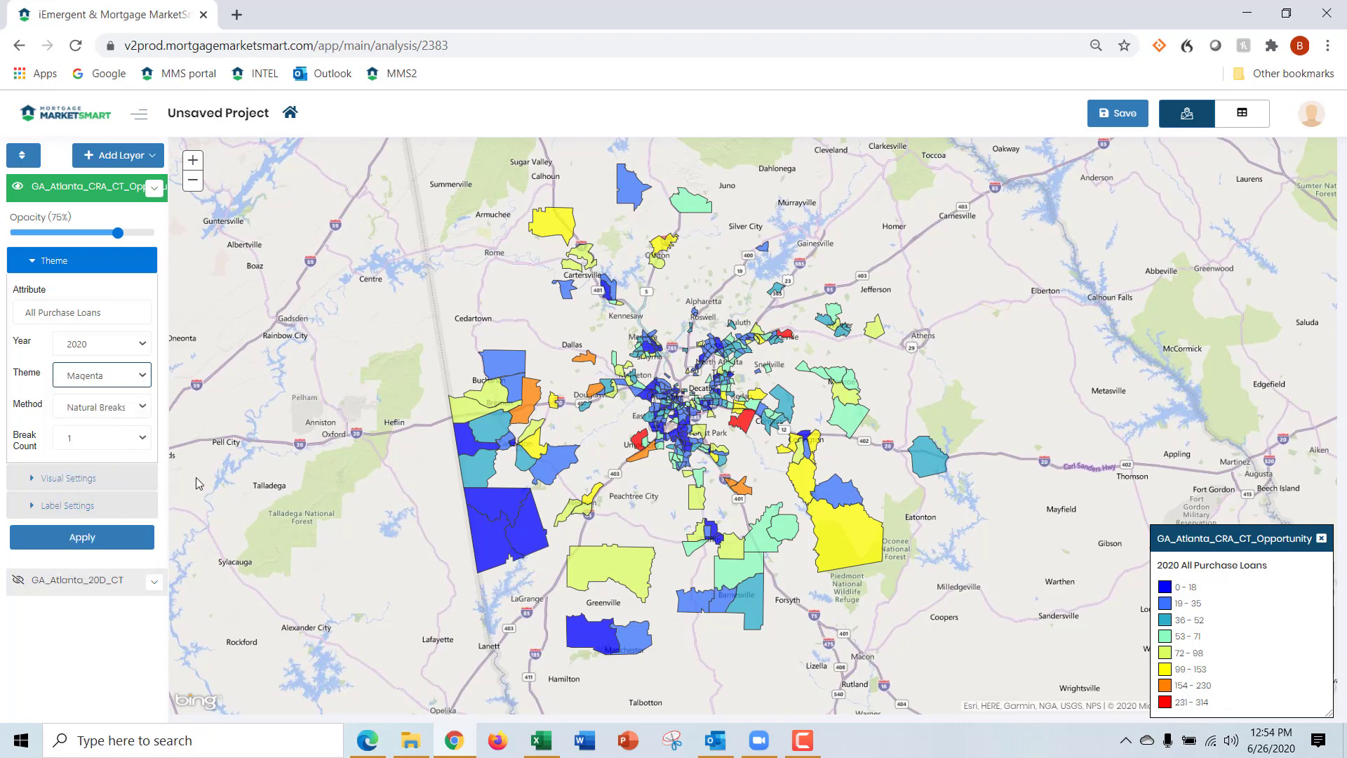
click(105, 532)
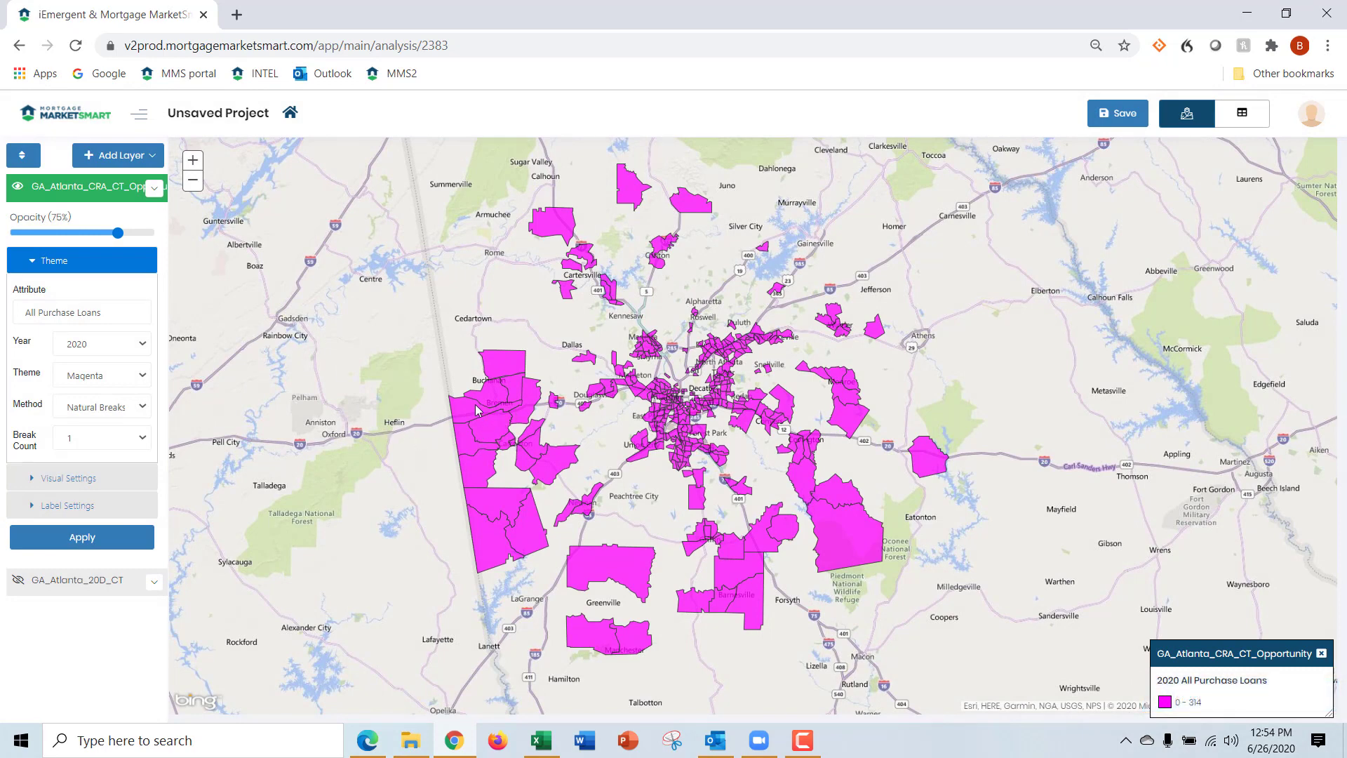
click(99, 197)
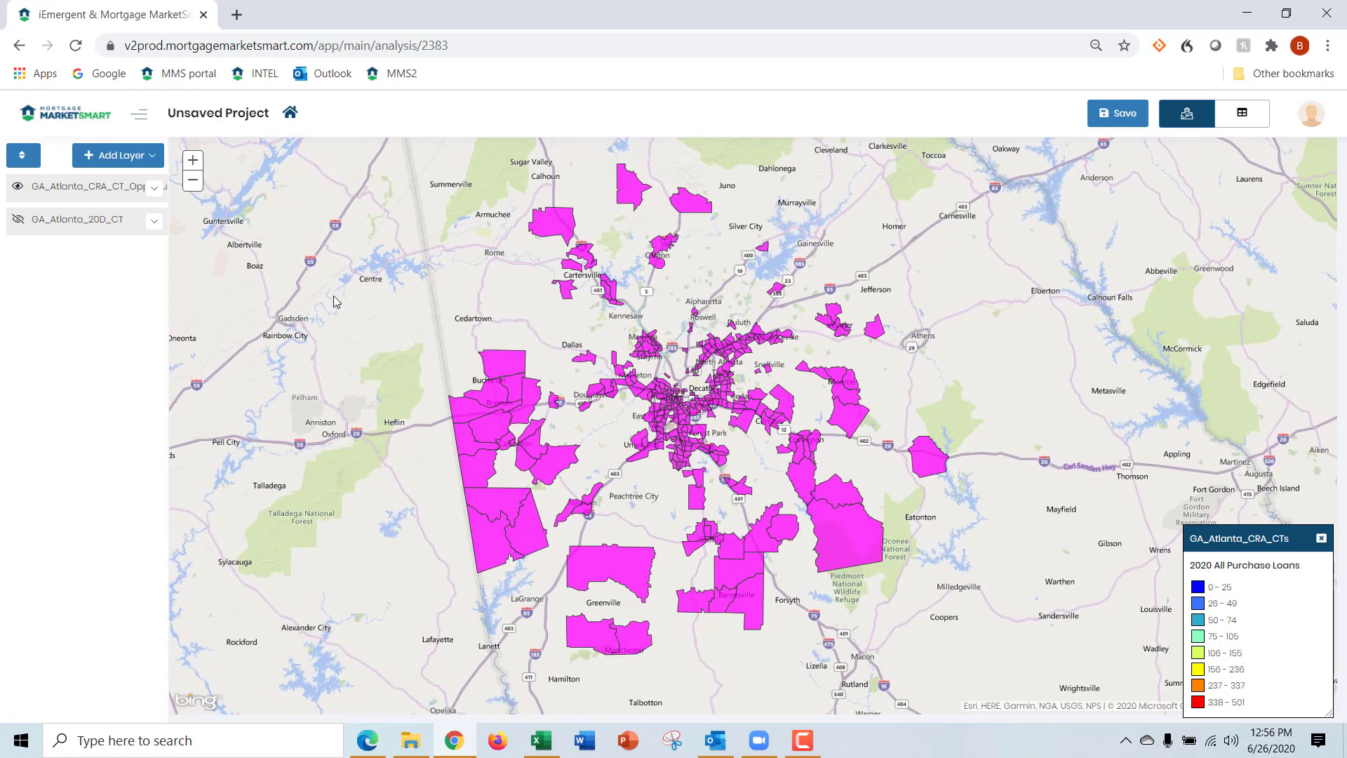
Rename the GA_Atlanta_CRA_CT_Opportunity layer to GA_Atlanta_CRA_CTs and save the new name
click(154, 189)
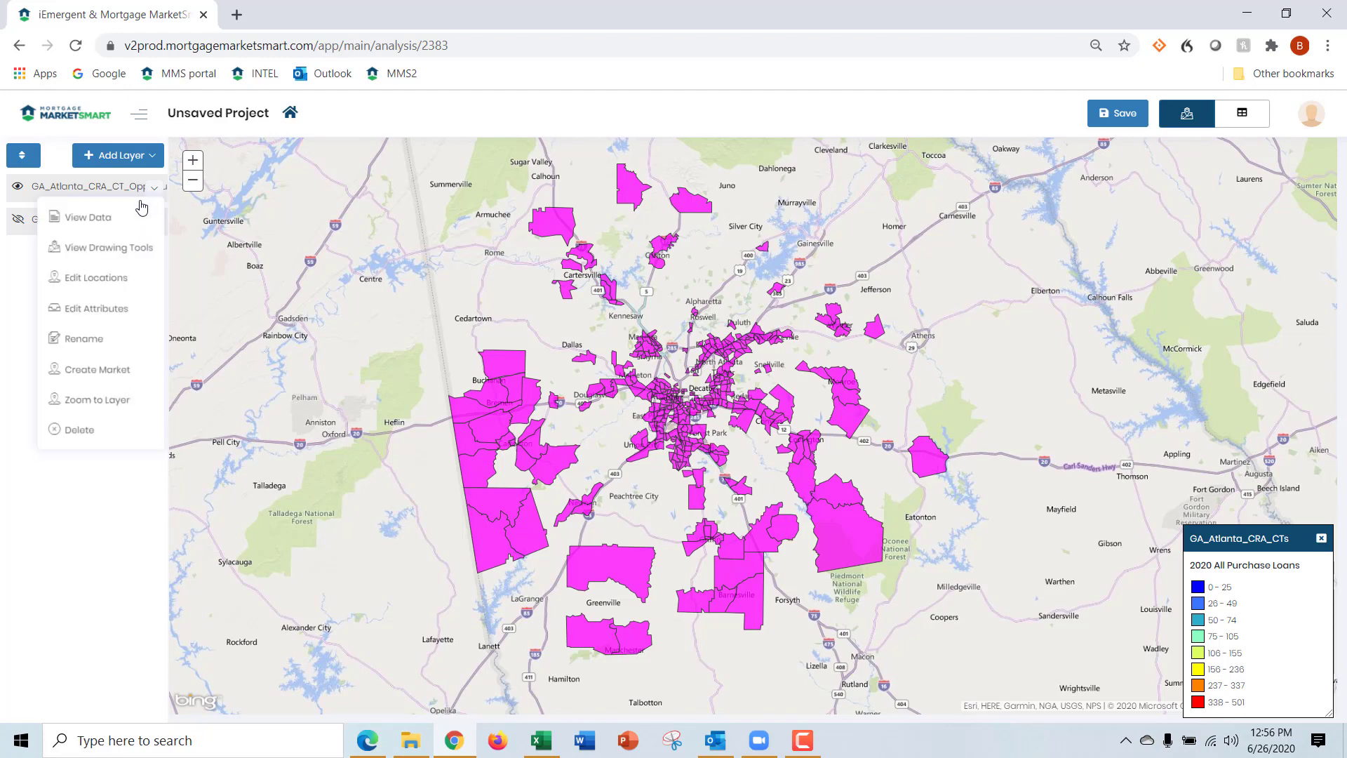
click(111, 341)
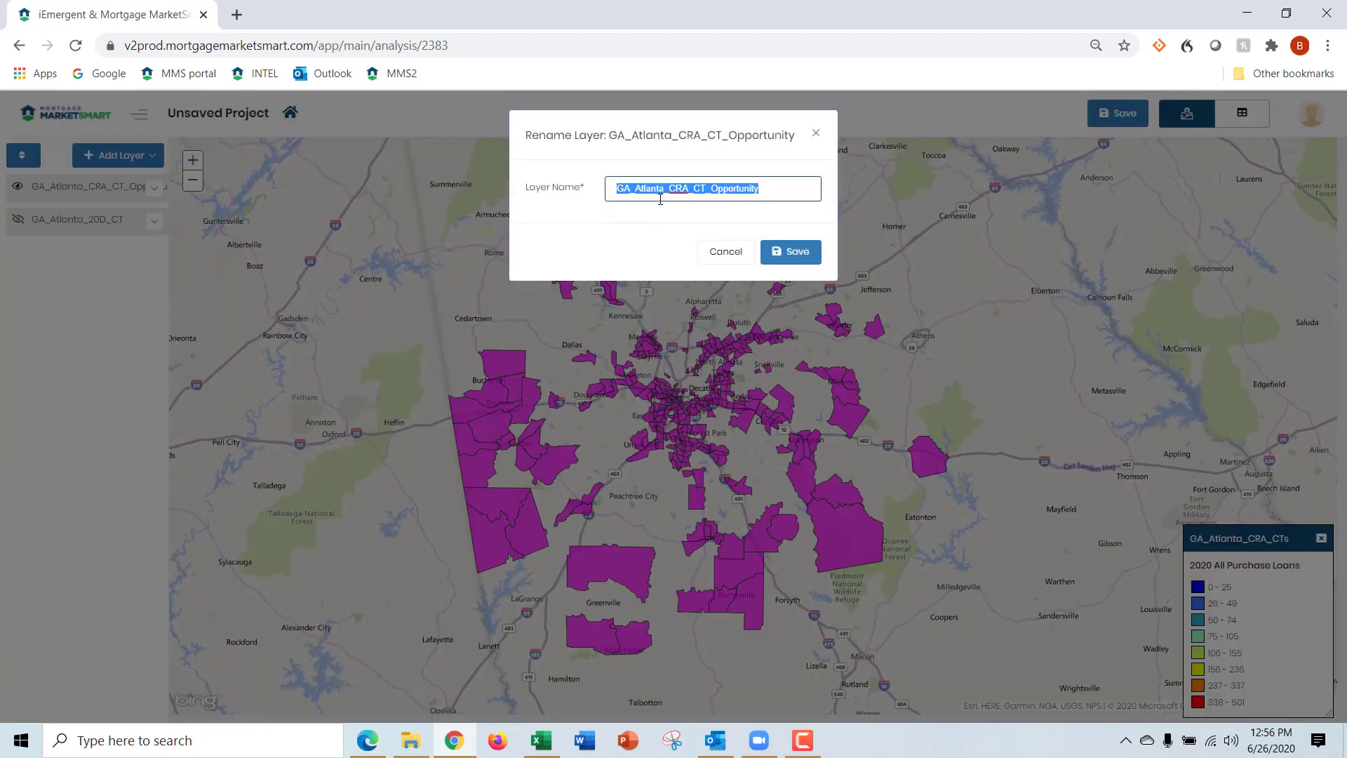
click(746, 188)
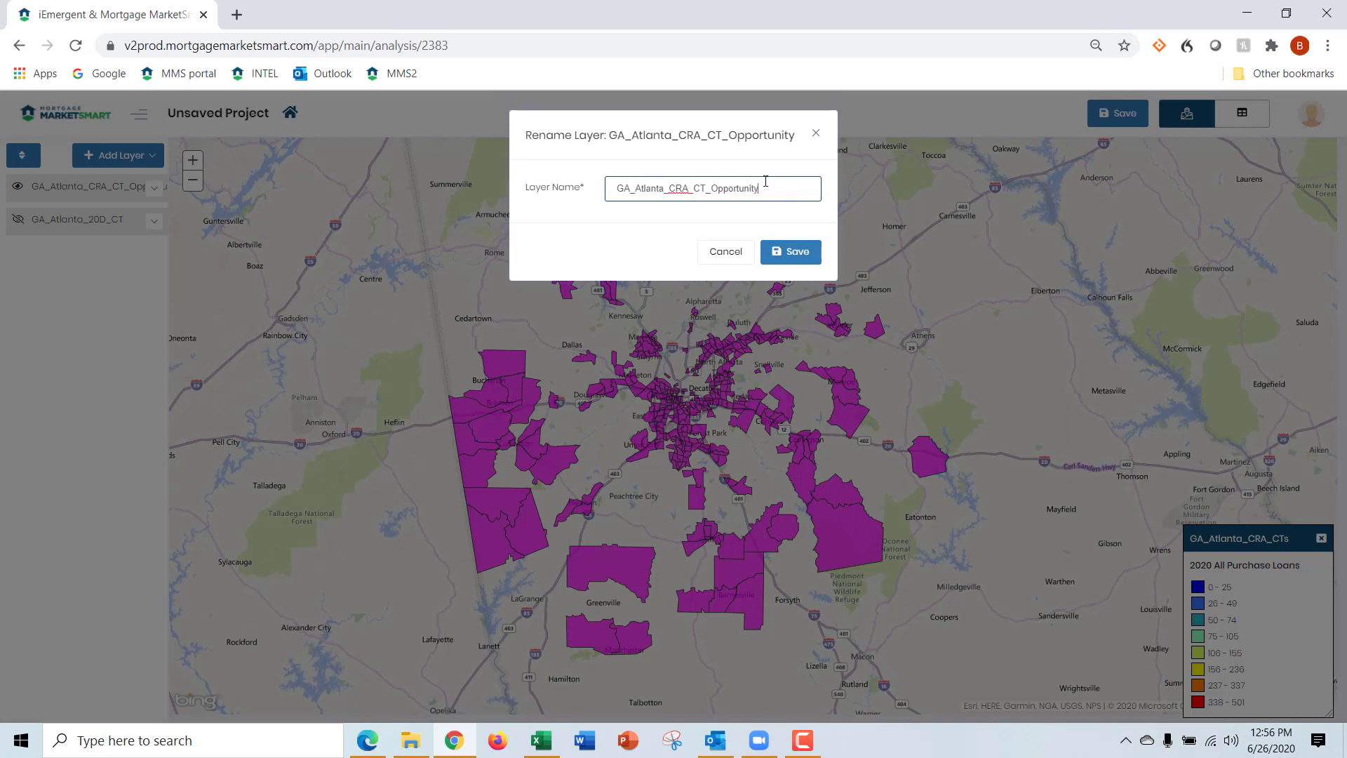
key(BackSpace)
key(BackSpace)
key(BackSpace)
key(BackSpace)
key(BackSpace)
key(BackSpace)
key(BackSpace)
click(806, 254)
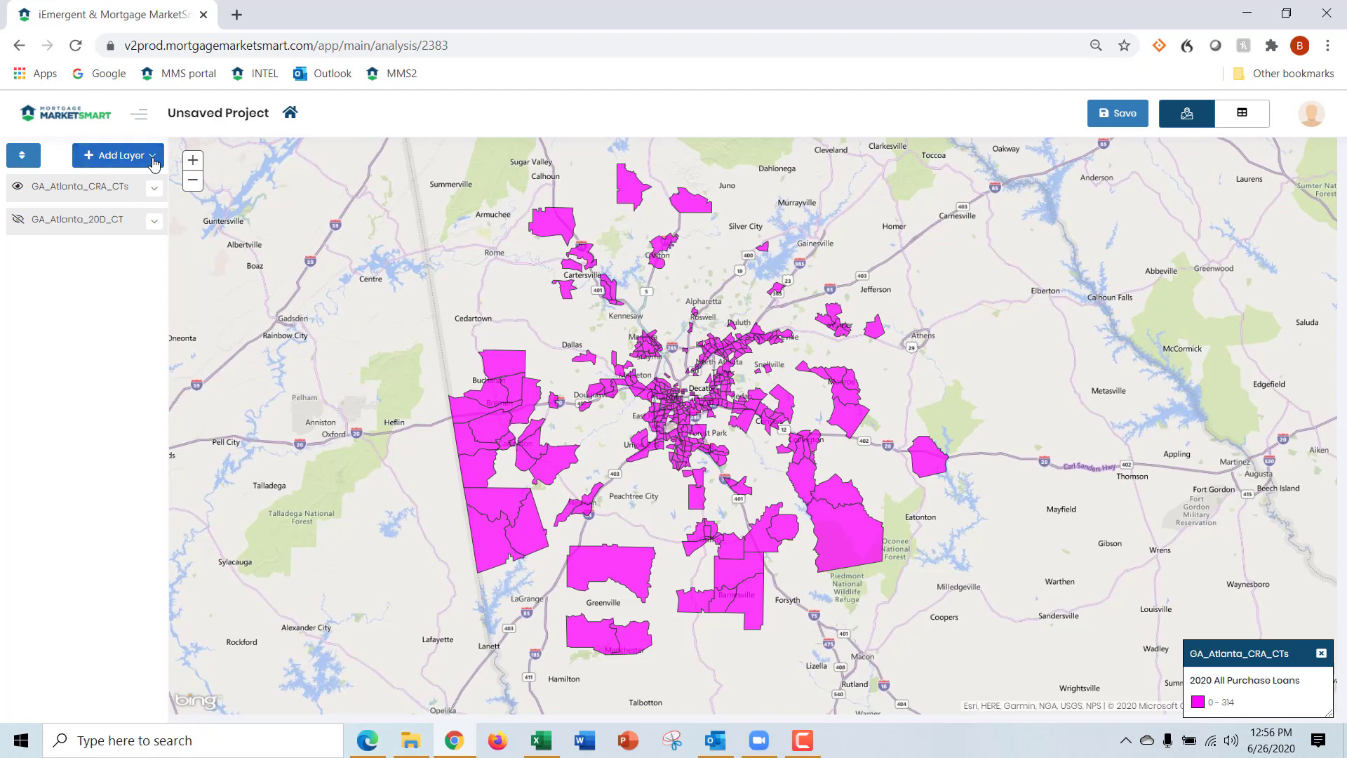
Start a new data layer named GA_Atlanta_CRA_CT_Opp that maps the All Purchase Loans attribute for 2020
click(154, 162)
click(137, 187)
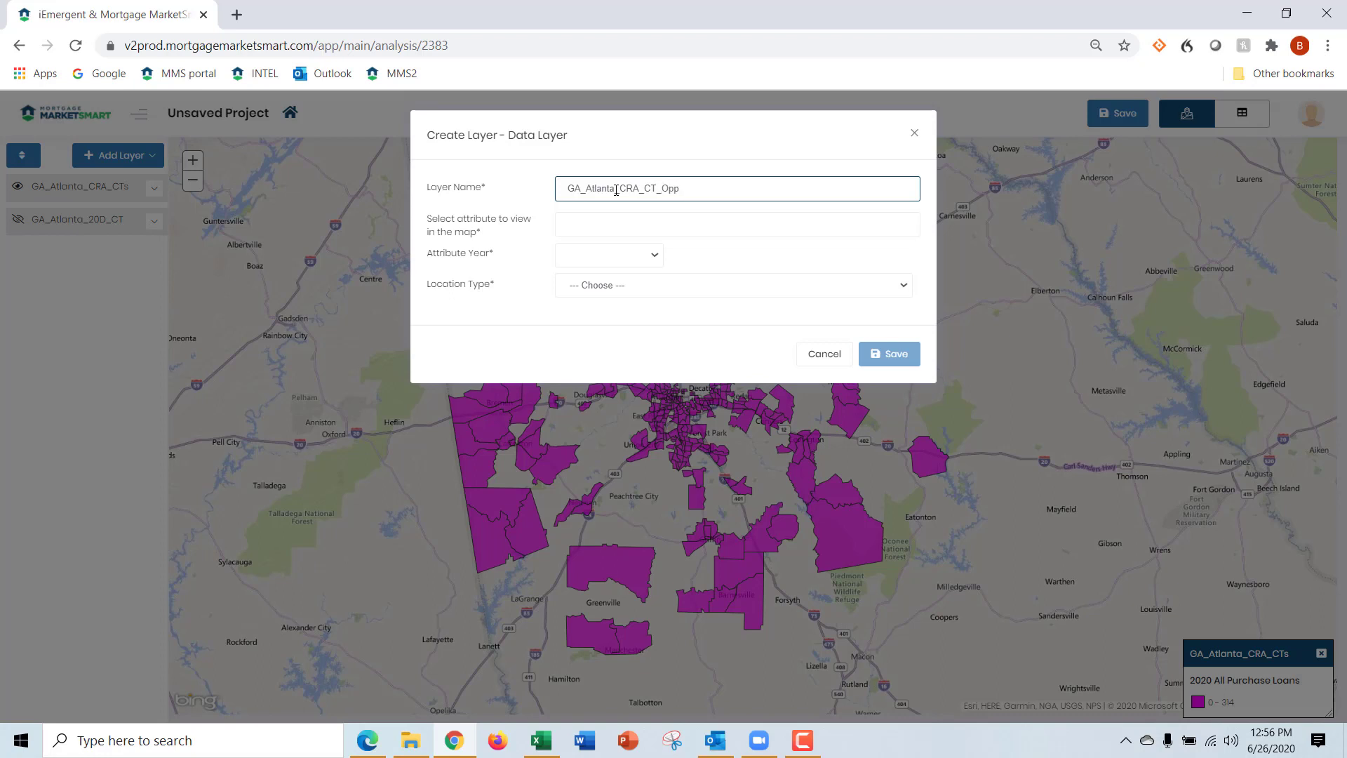
click(617, 218)
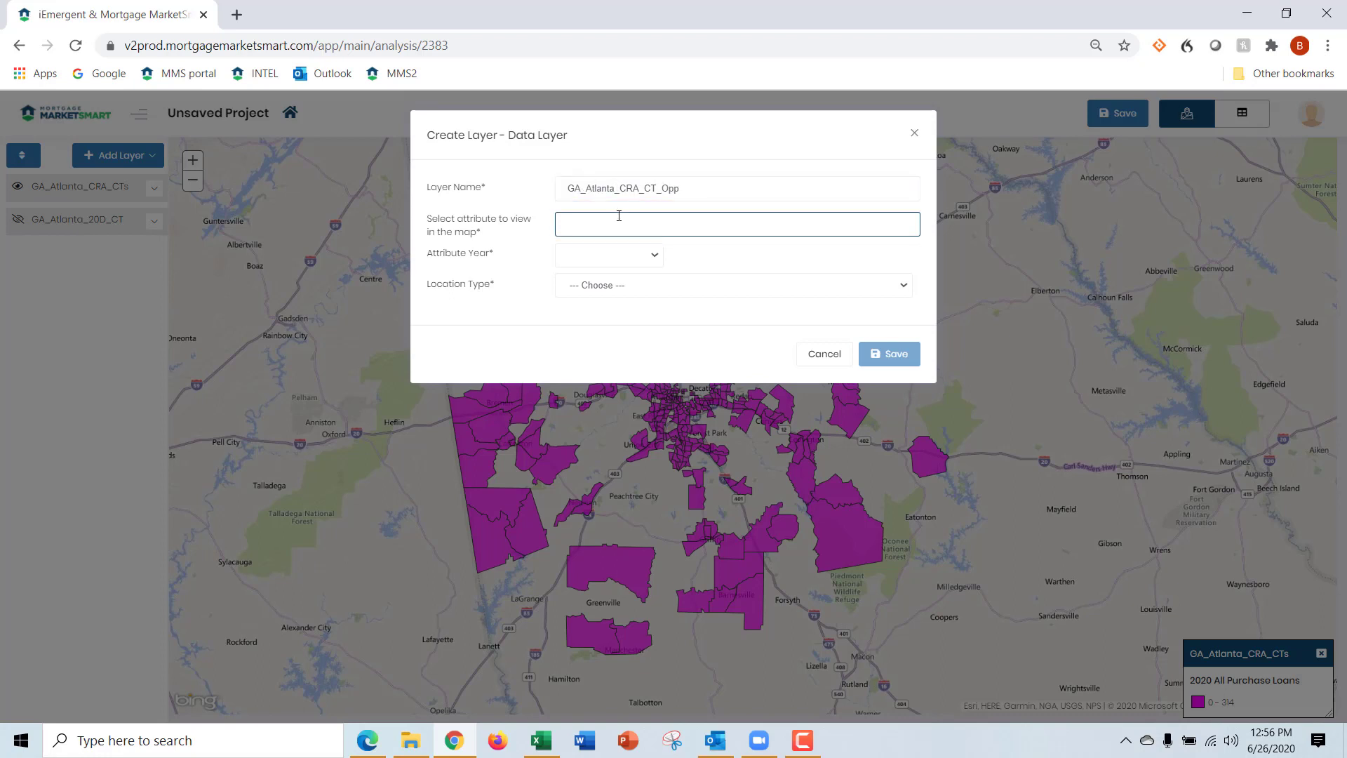
text(all purchase)
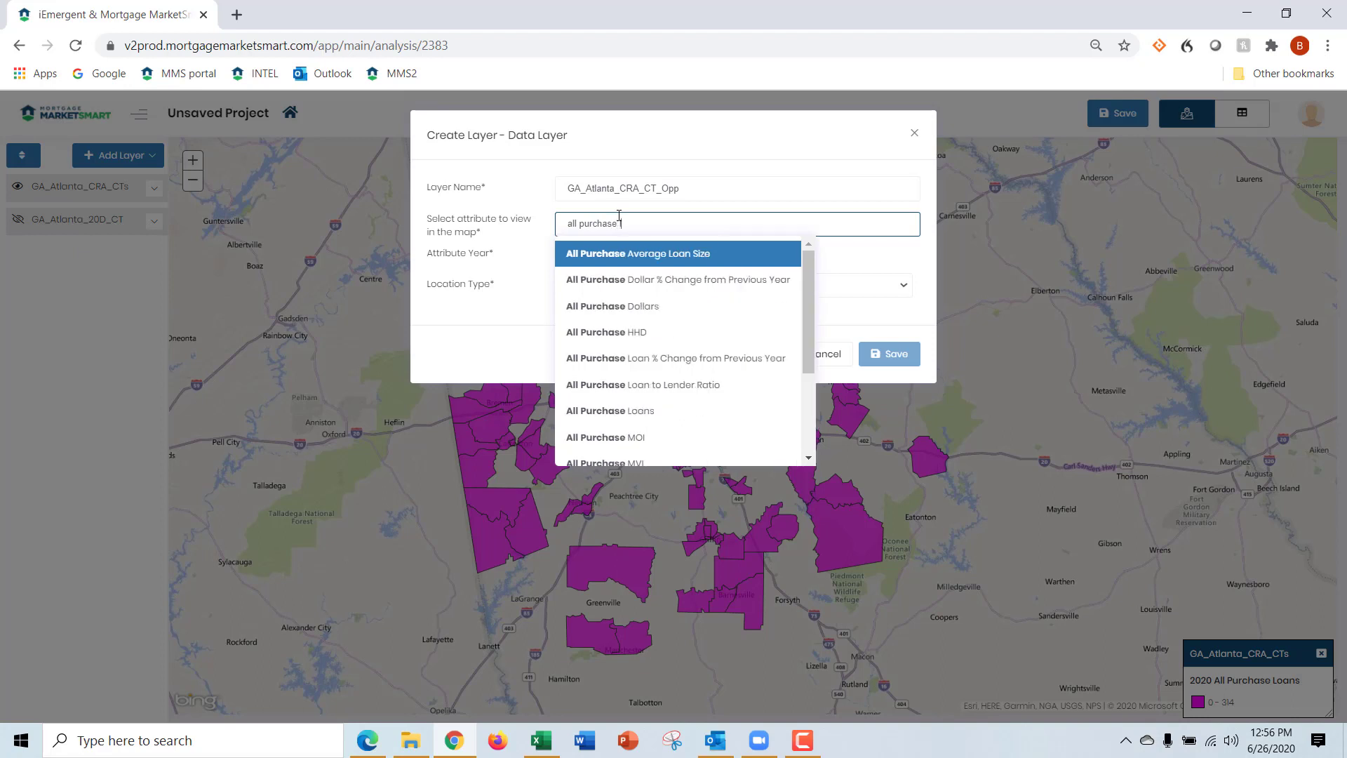
text( loans)
click(634, 258)
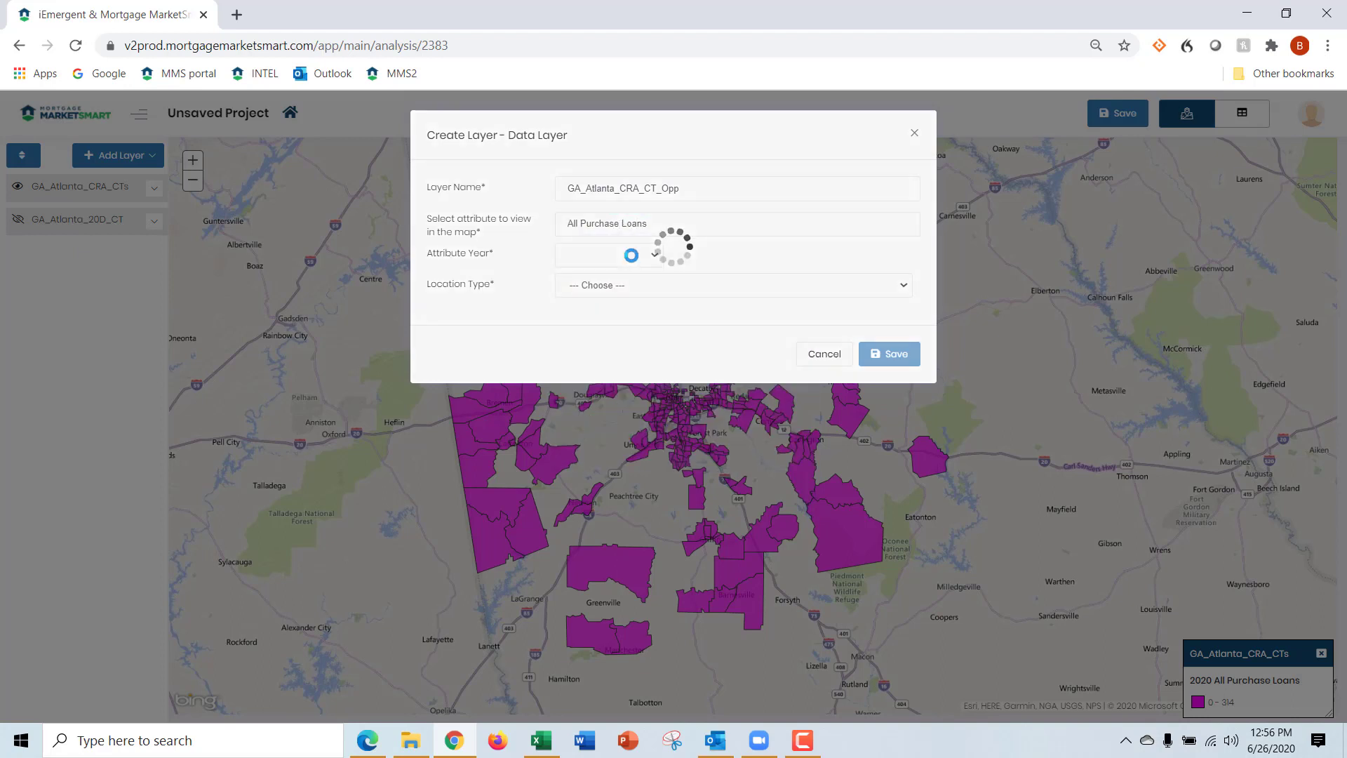
click(652, 256)
click(639, 319)
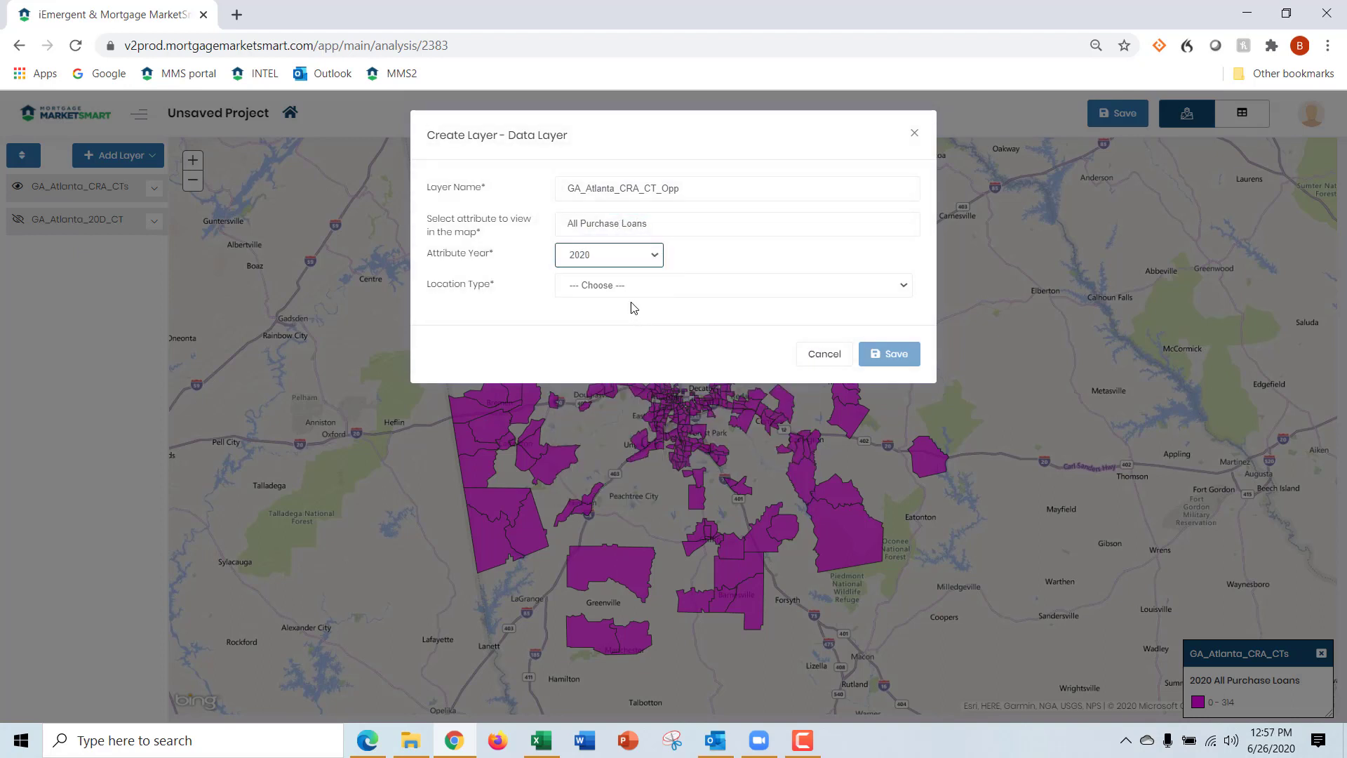
Set the new layer's location type to Census Tract, choose the GA_ATL_CRA_CTs market as its location, and save the layer
click(623, 287)
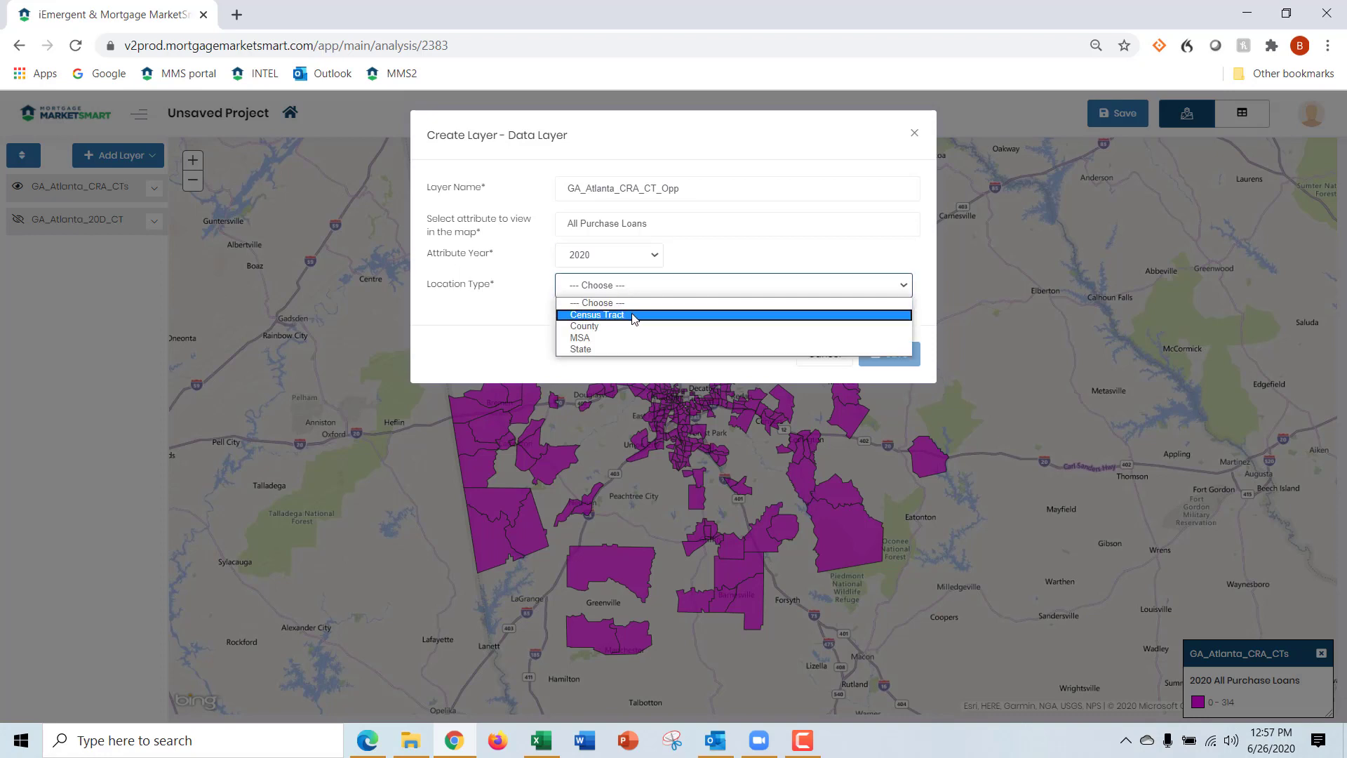
click(634, 317)
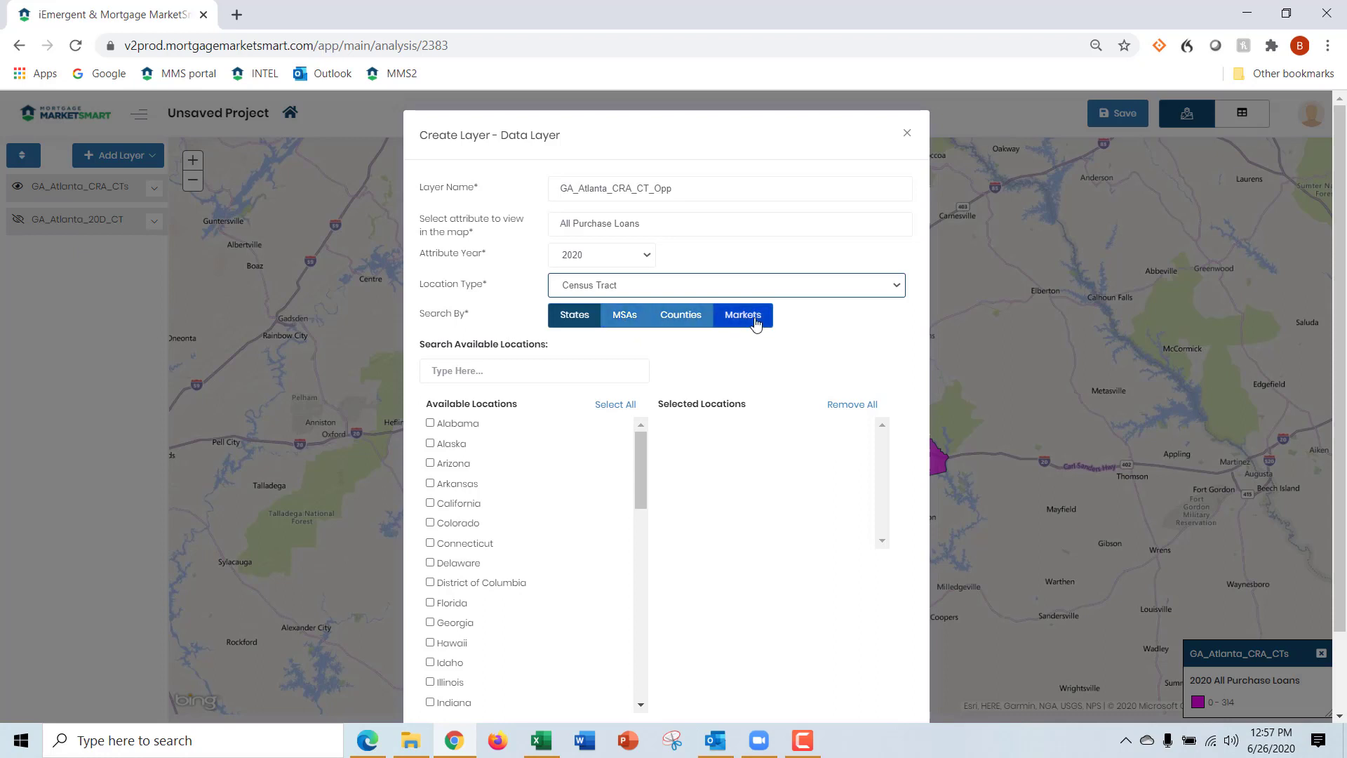
click(745, 318)
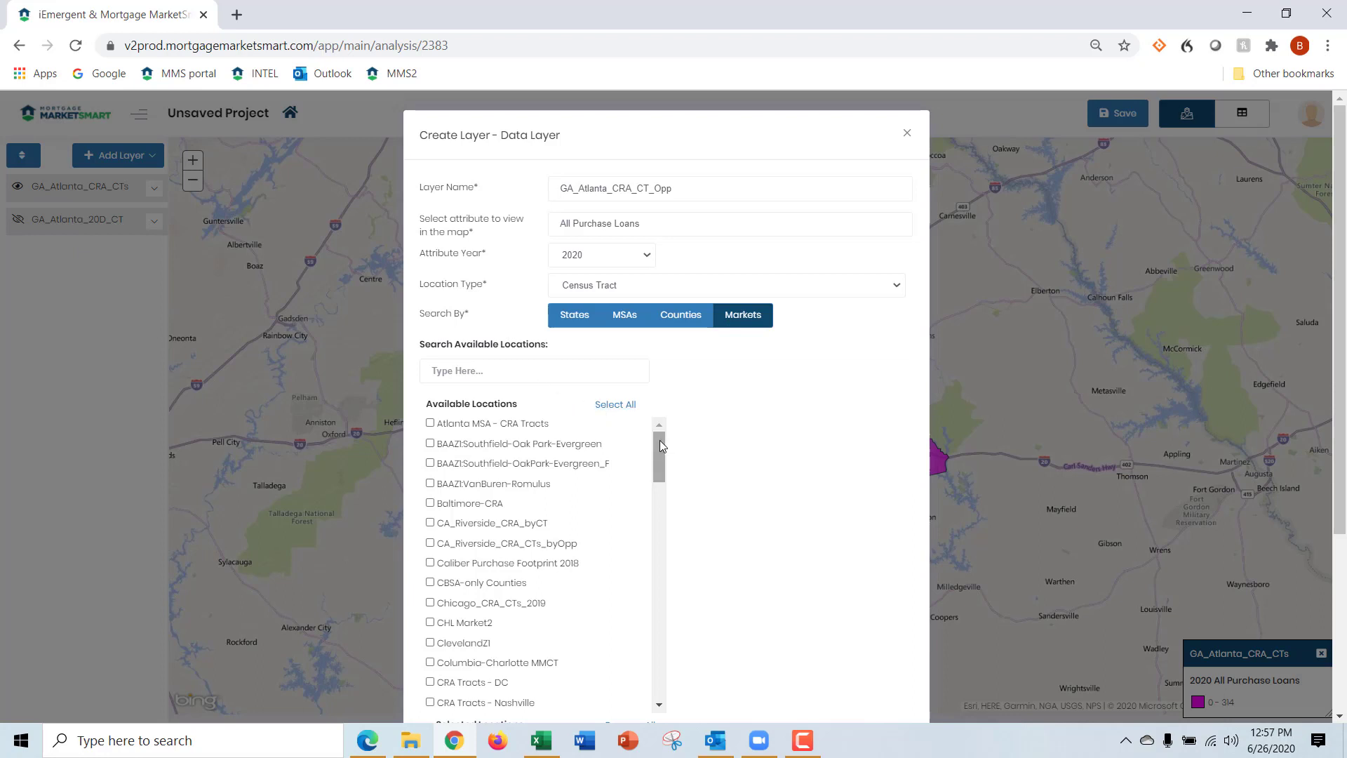
drag(660, 440, 665, 614)
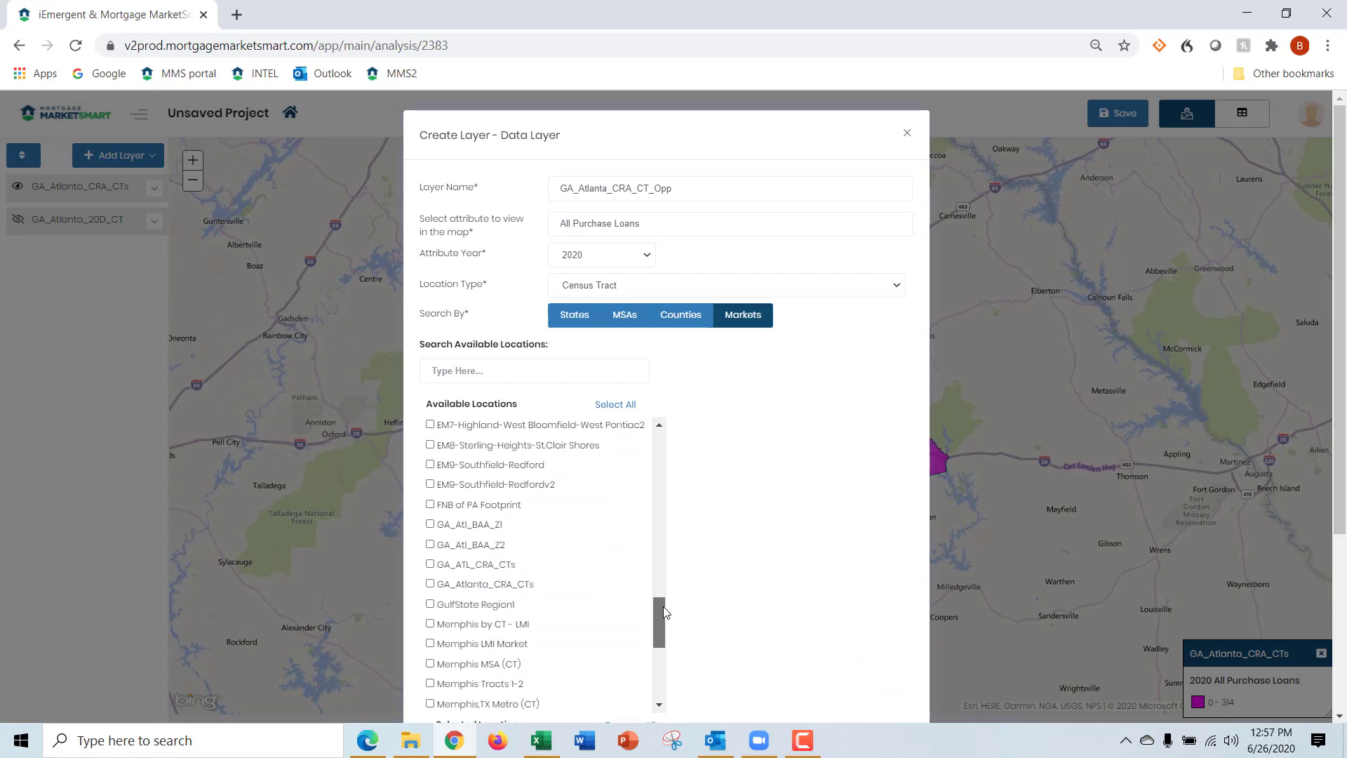
click(430, 565)
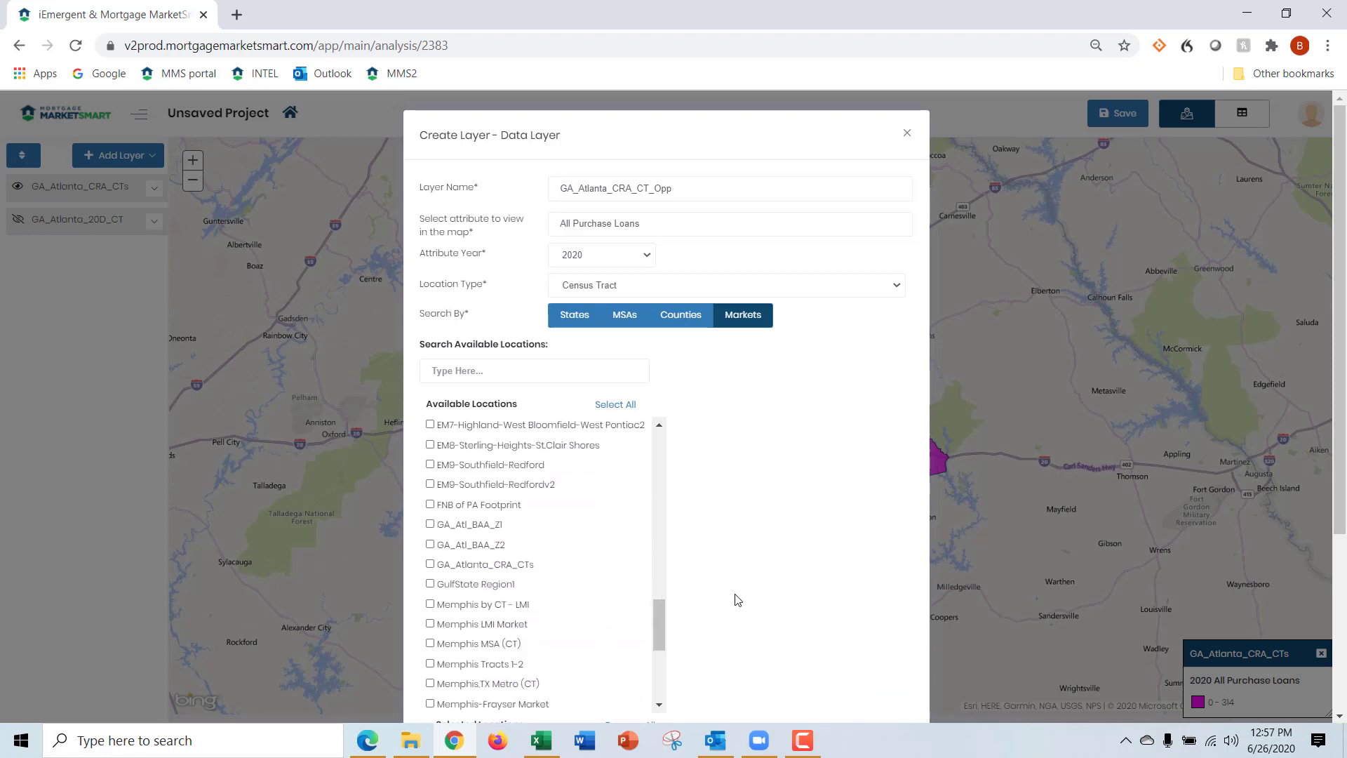
scroll(737, 600, down, 4)
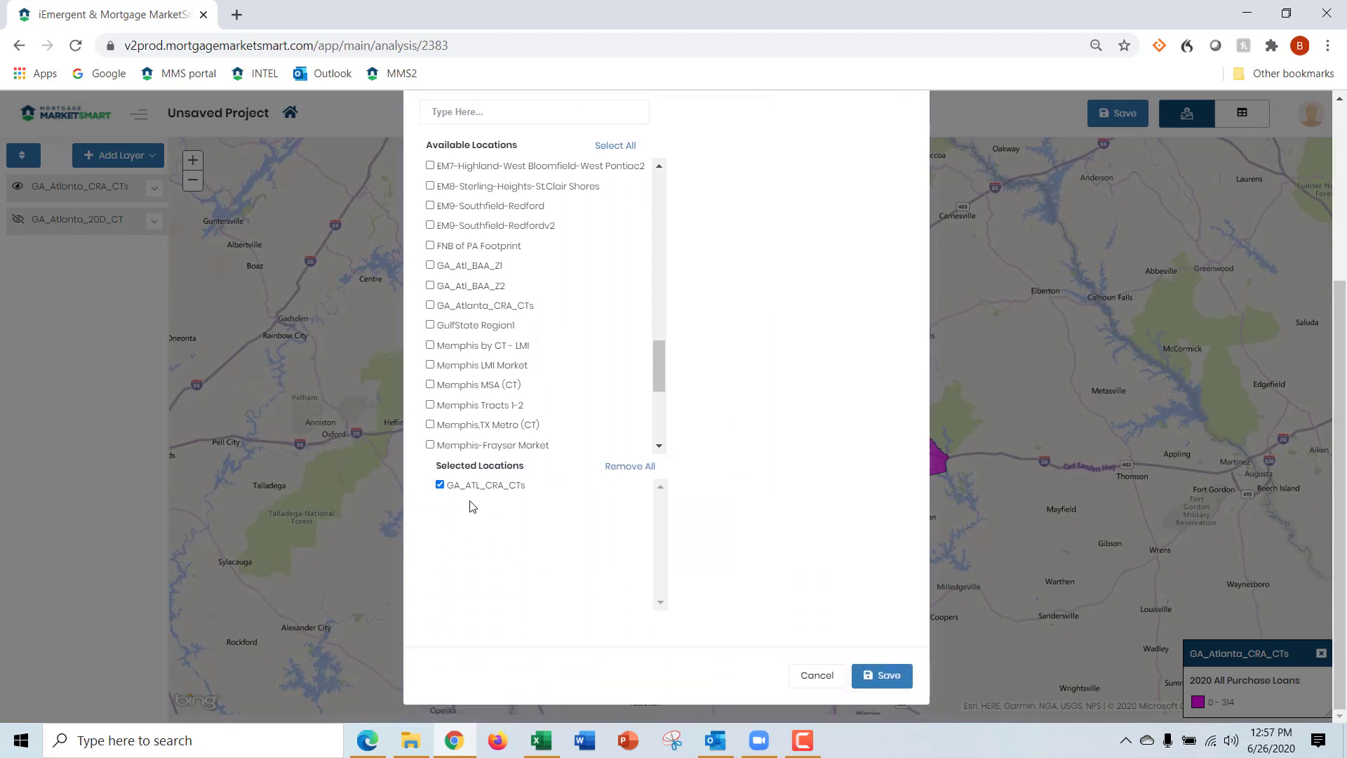
click(889, 680)
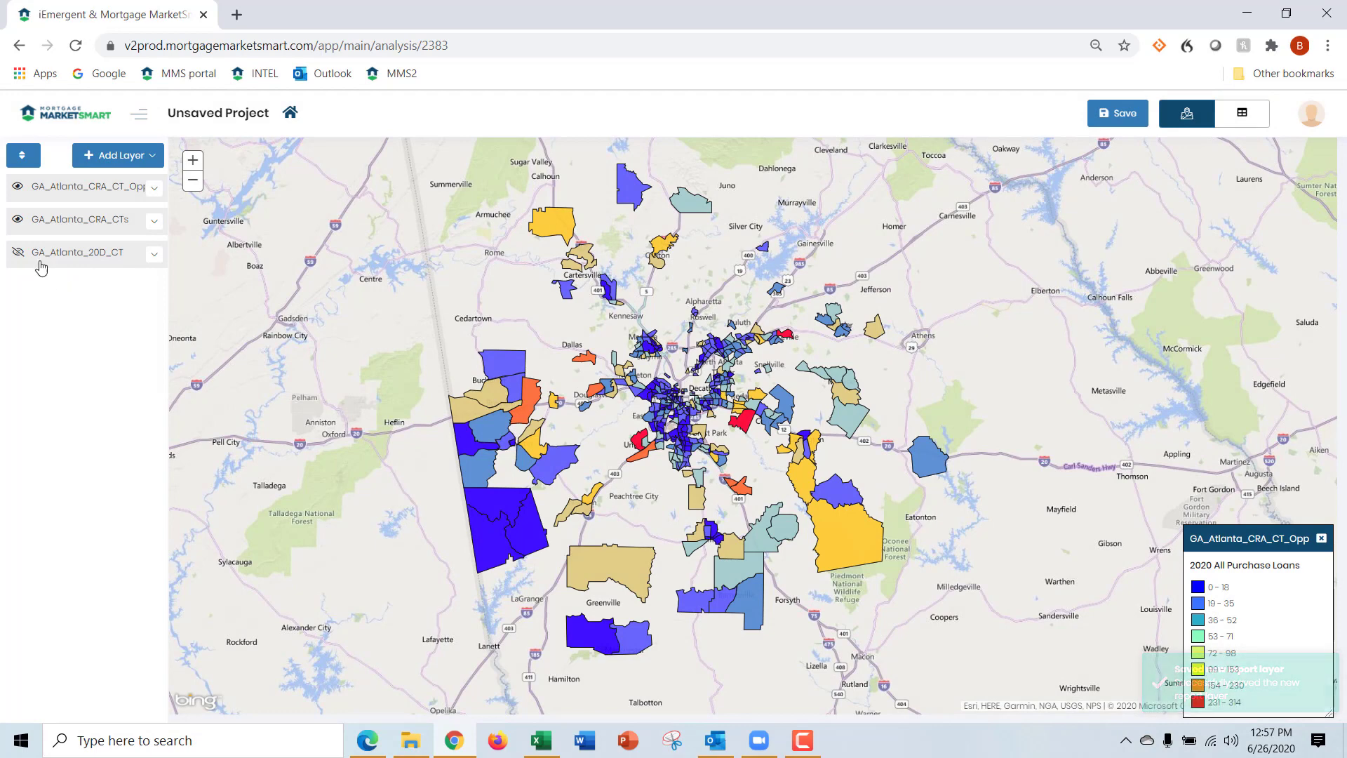
Hide the GA_Atlanta_CRA_CT_Opp layer and show the GA_Atlanta_20D_CT layer with its own legend
click(18, 189)
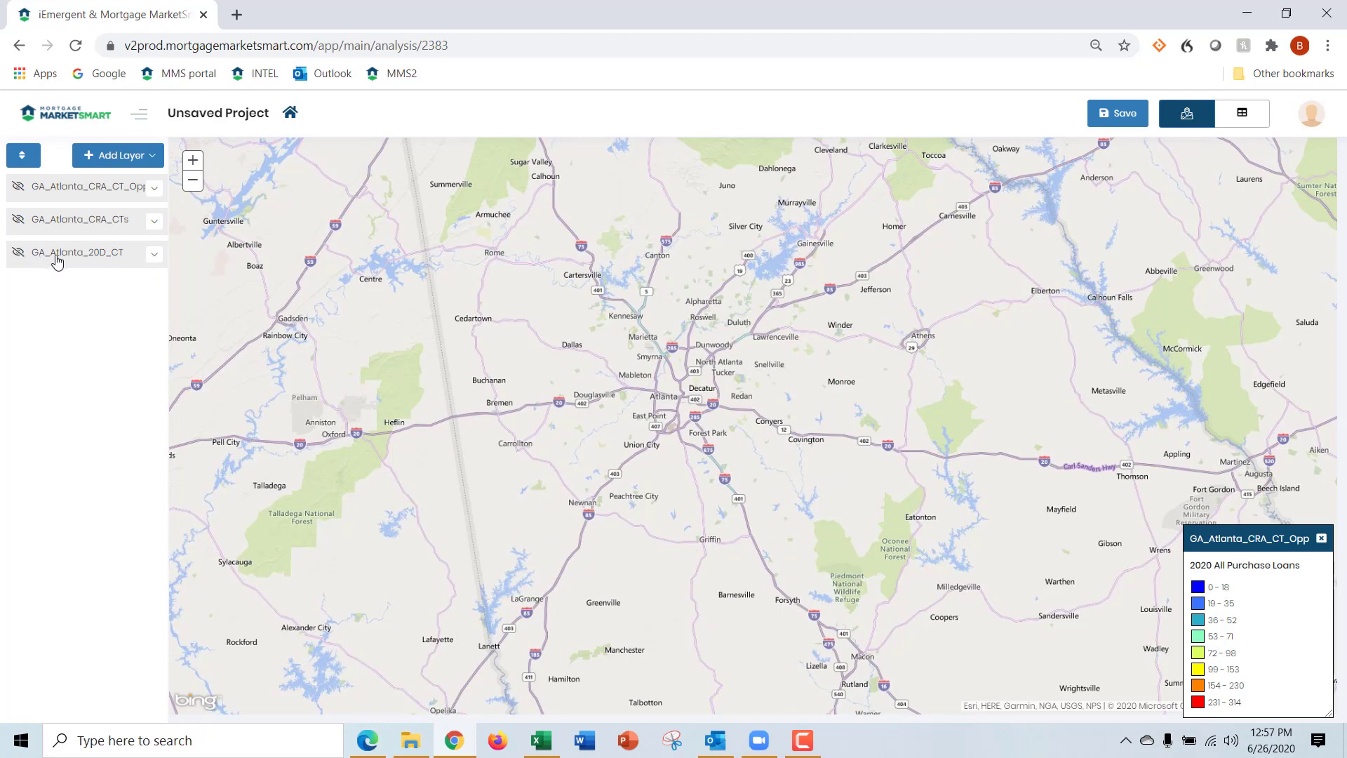
click(16, 254)
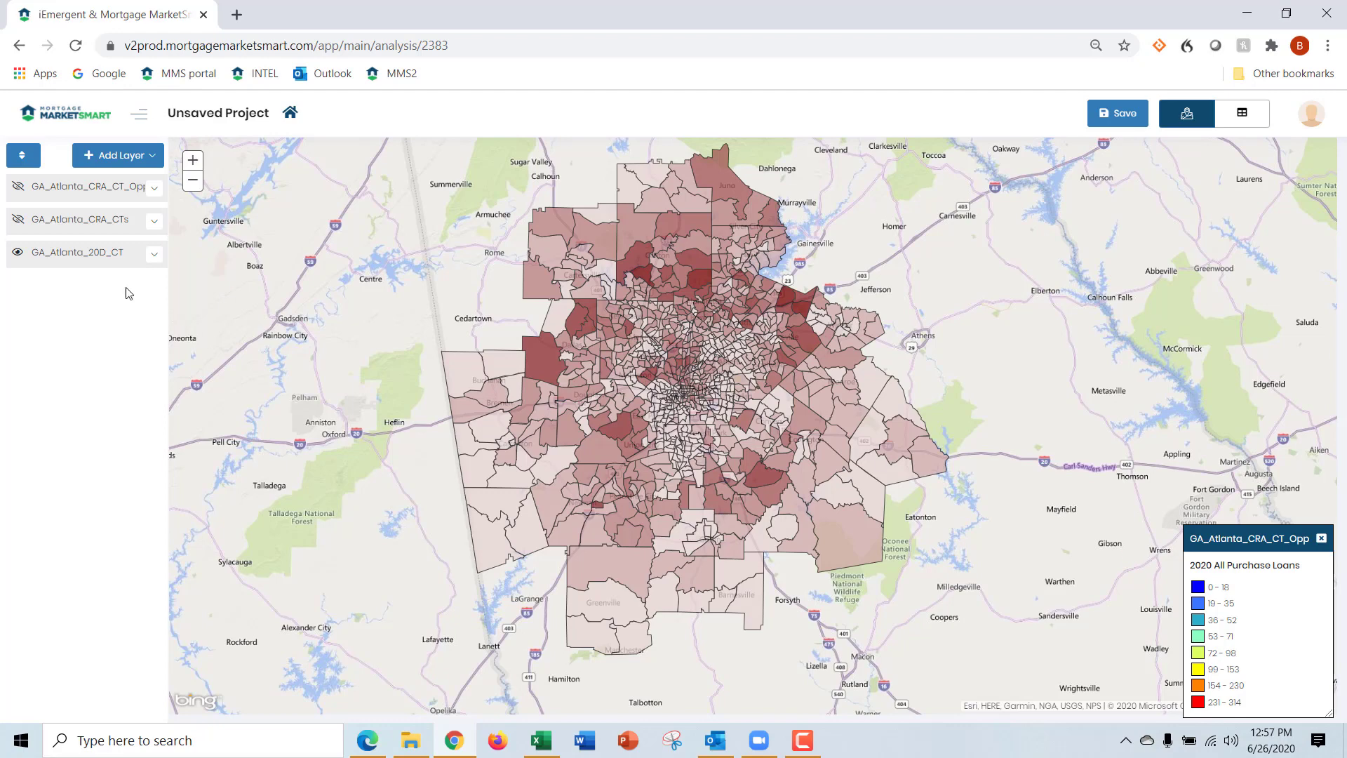
click(67, 257)
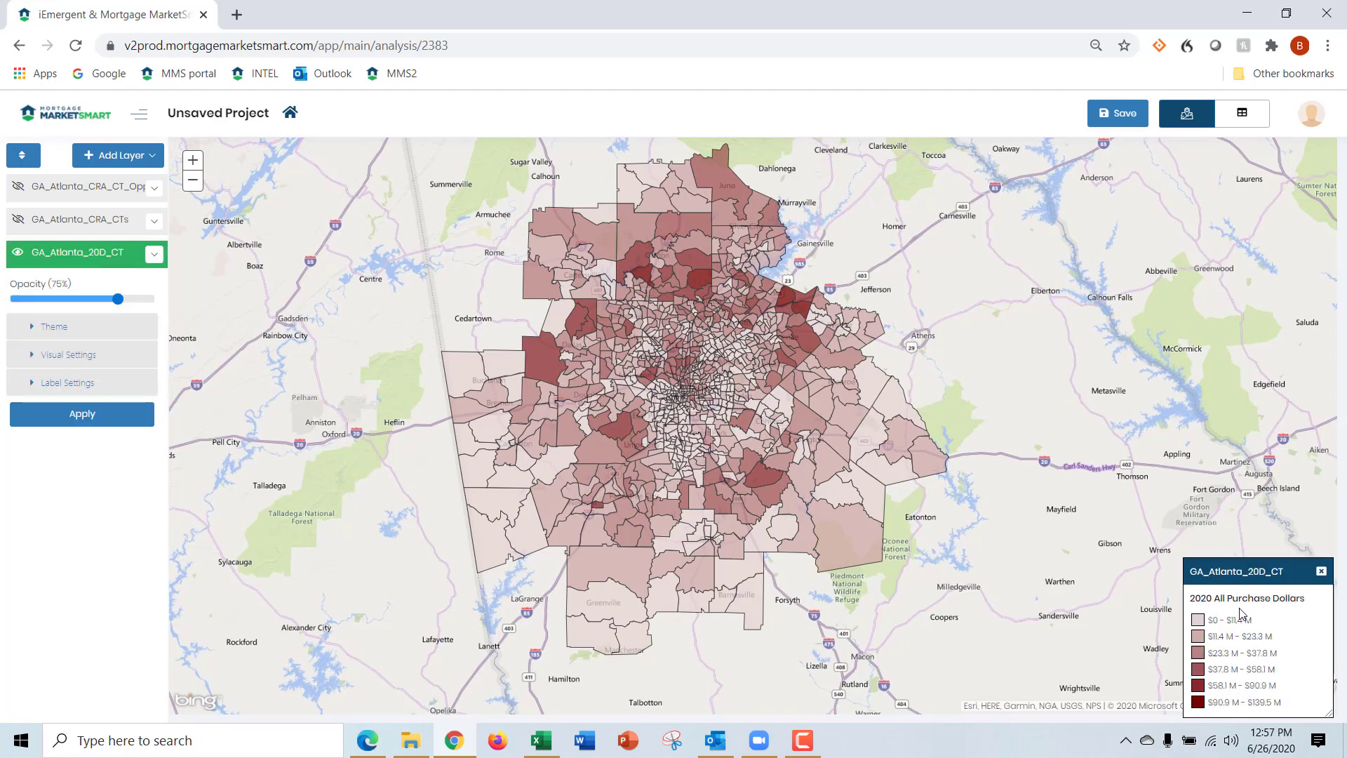
click(86, 262)
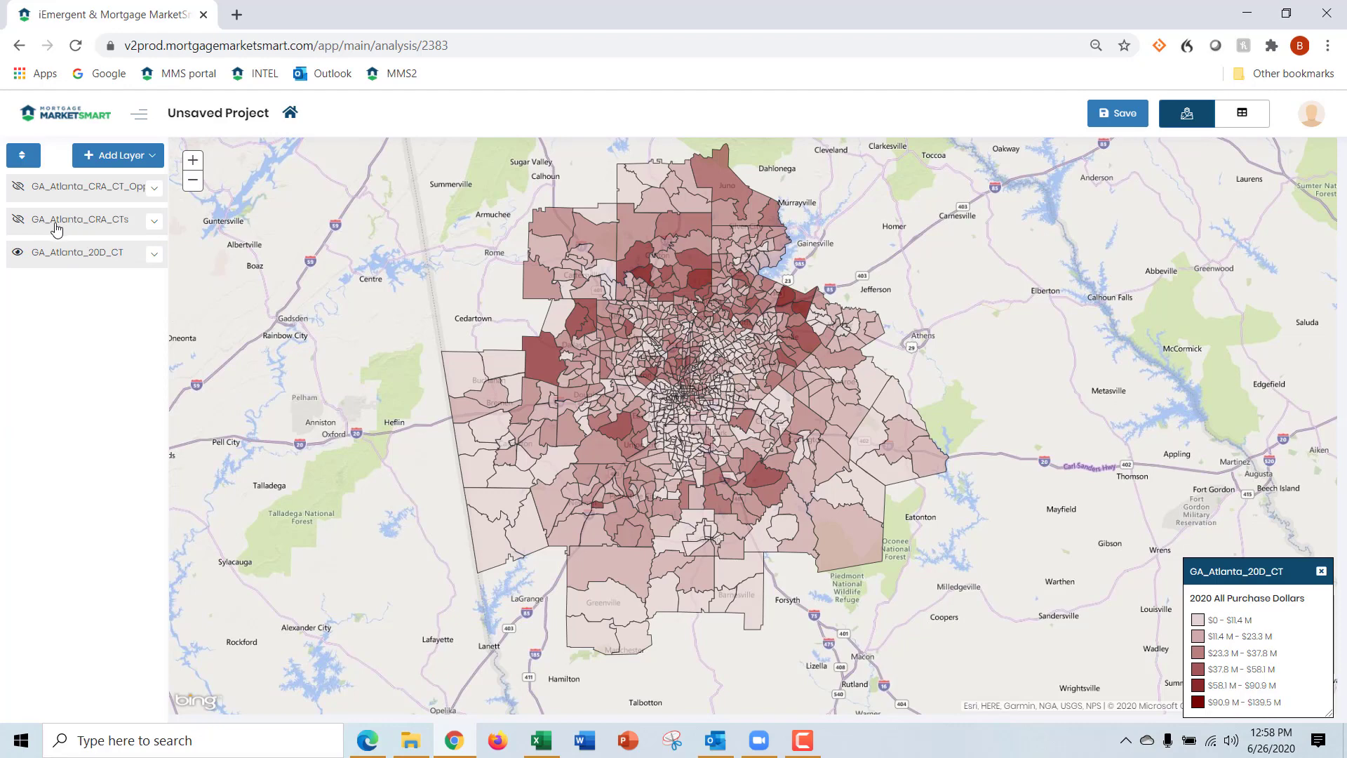
Overlay the GA_Atlanta_CRA_CTs and GA_Atlanta_CRA_CT_Opp layers on the purchase dollars map, and examine and close the Opp layer's legend
click(19, 223)
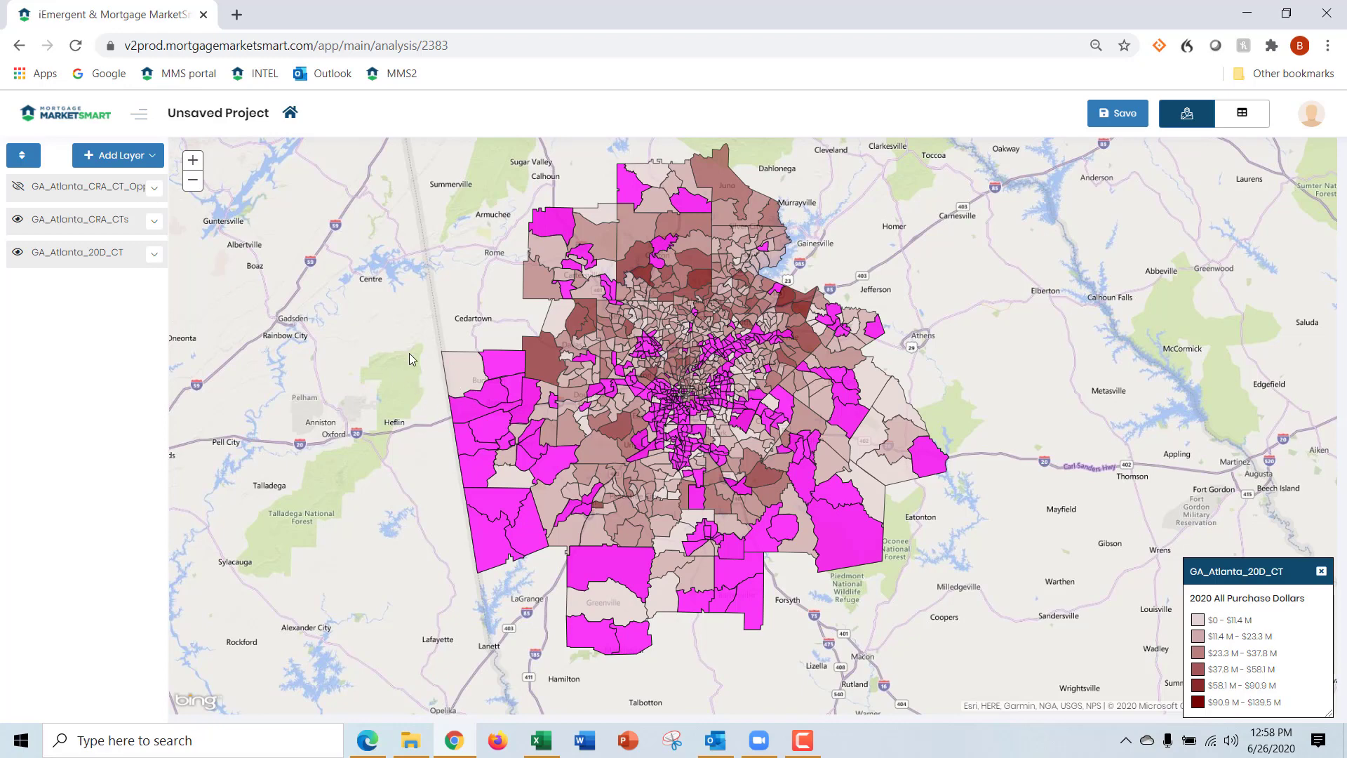
click(18, 189)
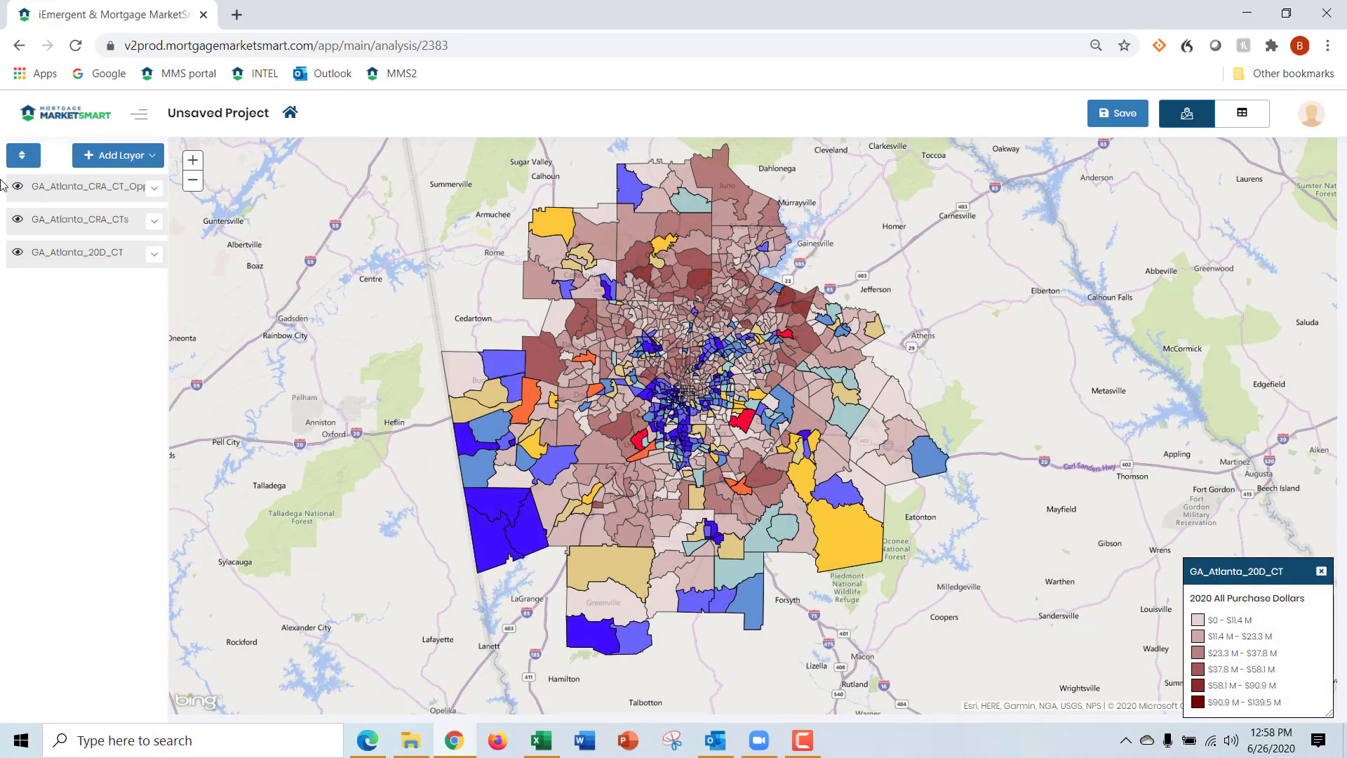
click(78, 201)
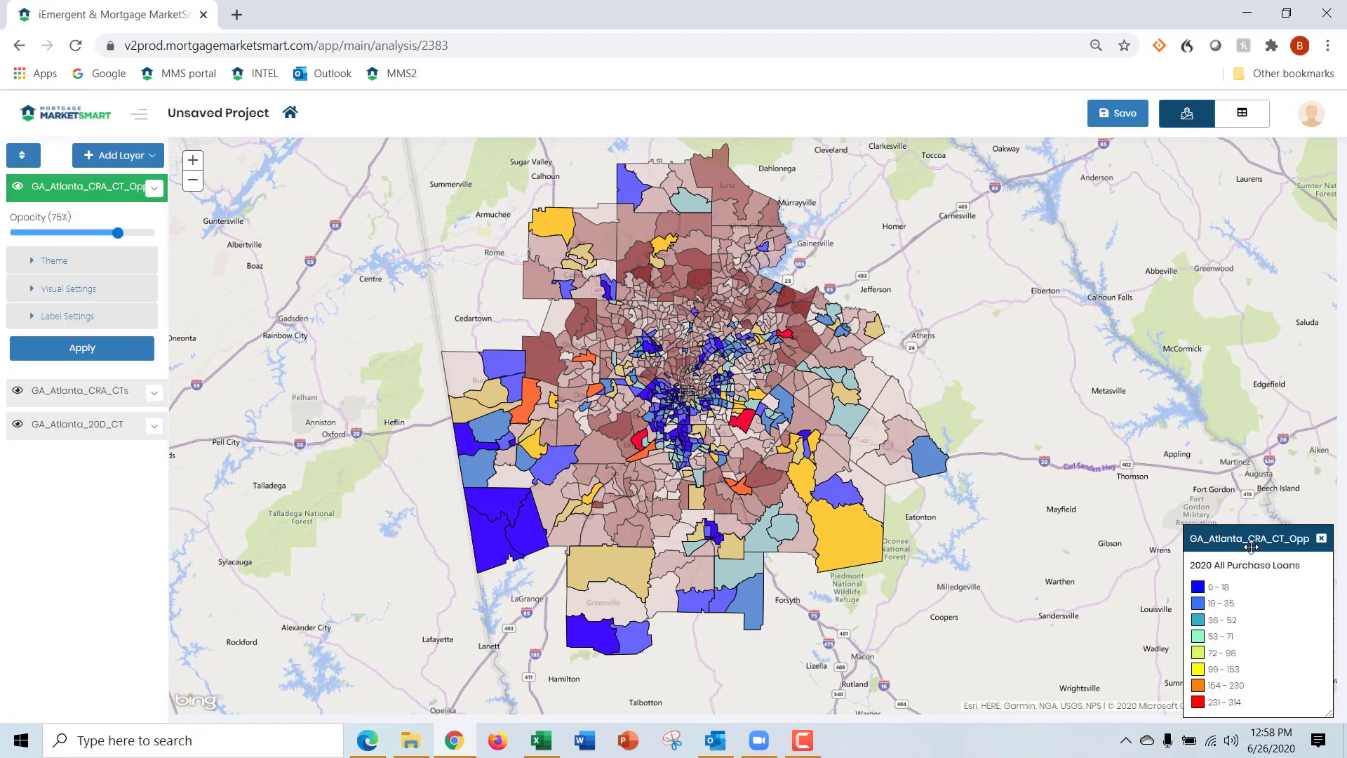
drag(1251, 546, 984, 211)
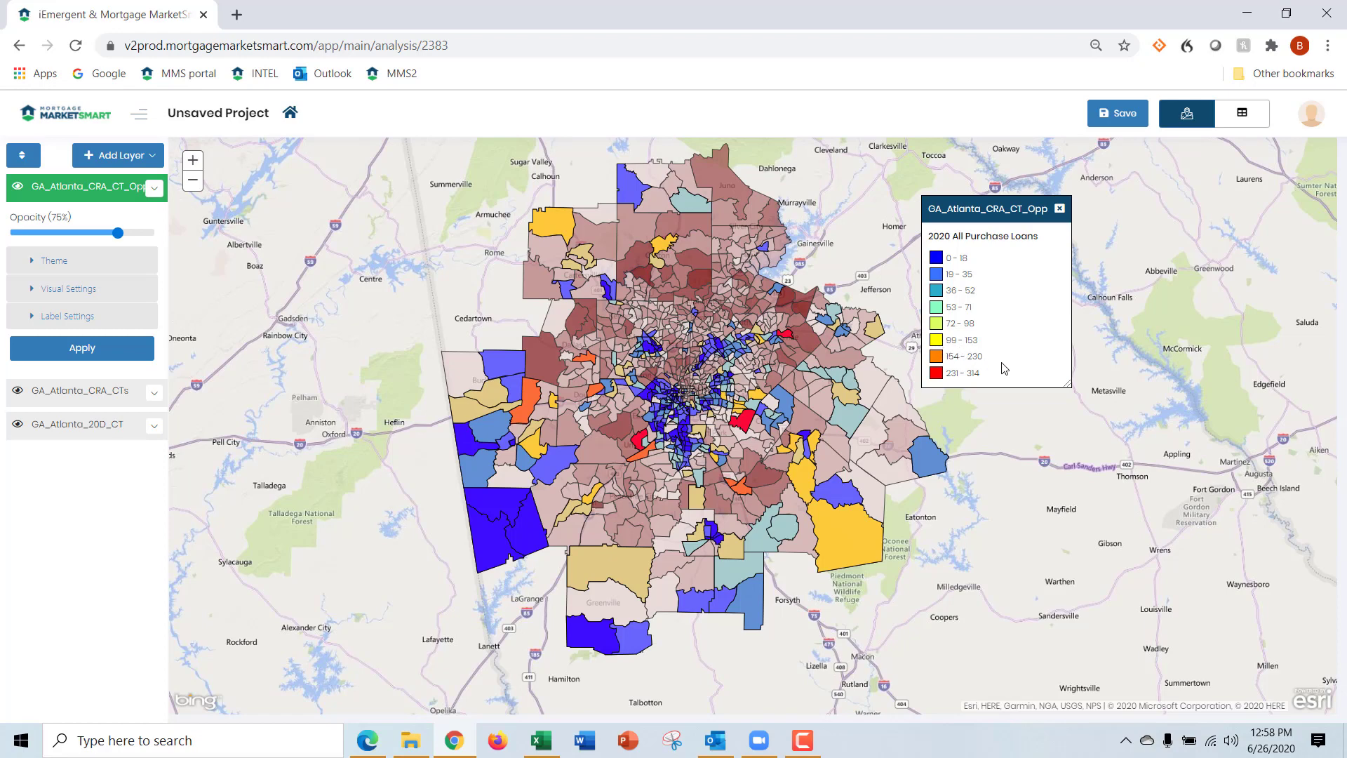
click(1060, 204)
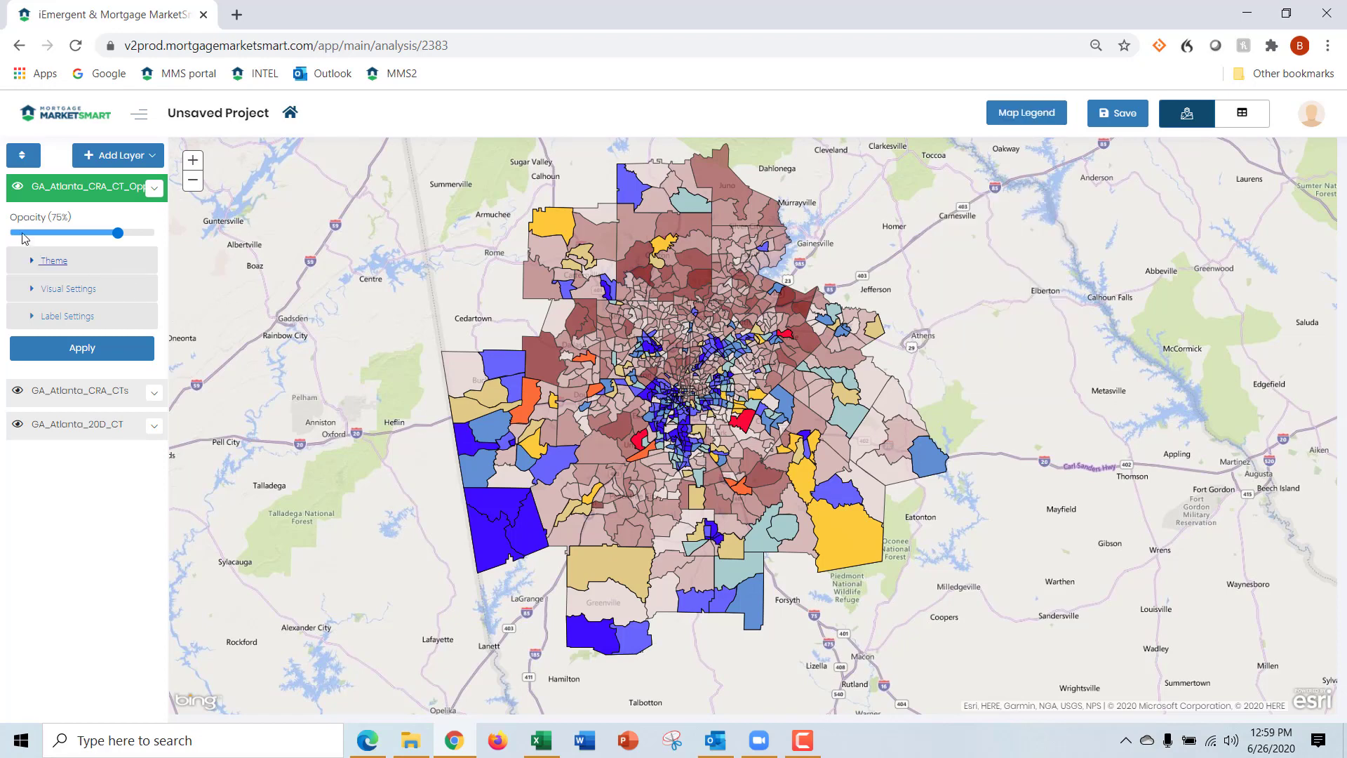
Hide the GA_Atlanta_CRA_CT_Opp and GA_Atlanta_CRA_CTs layers so only GA_Atlanta_20D_CT shows, and collapse the Opp layer's settings
click(17, 189)
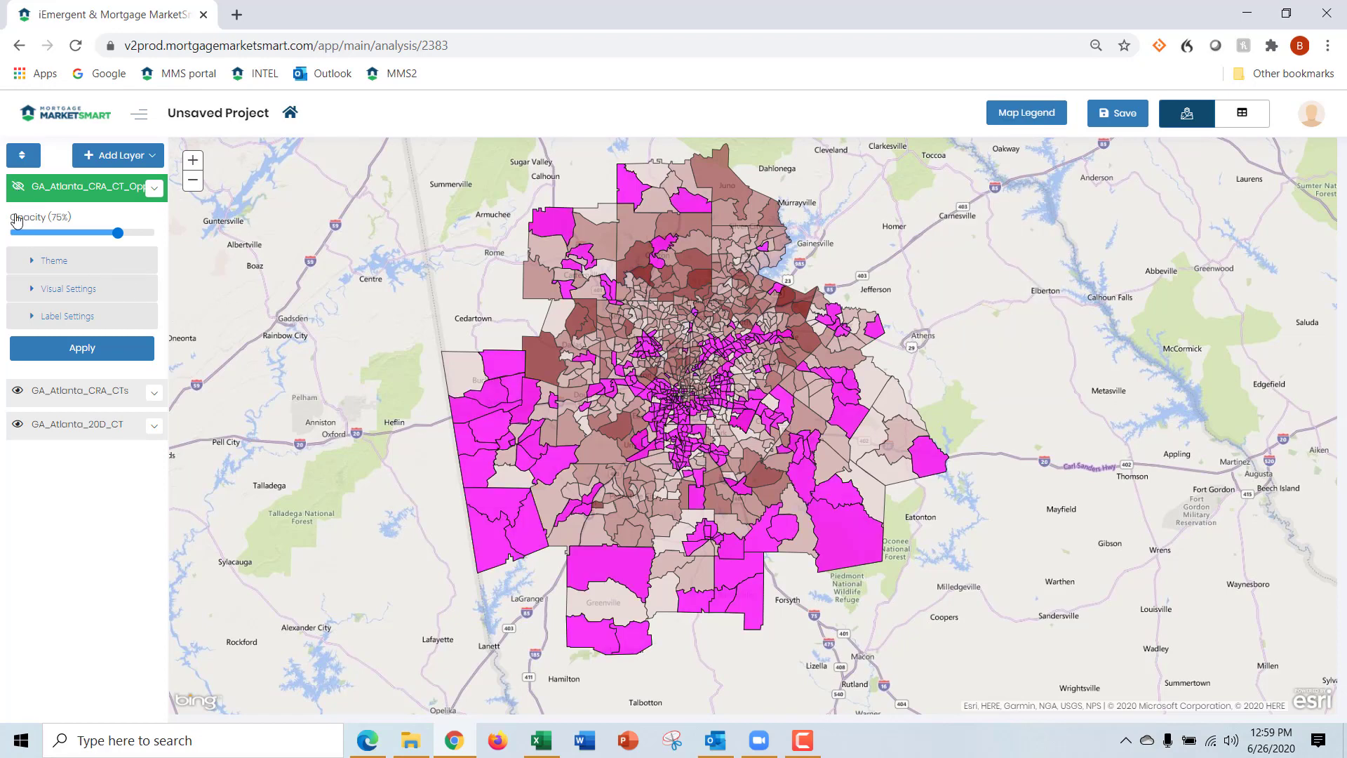
click(18, 393)
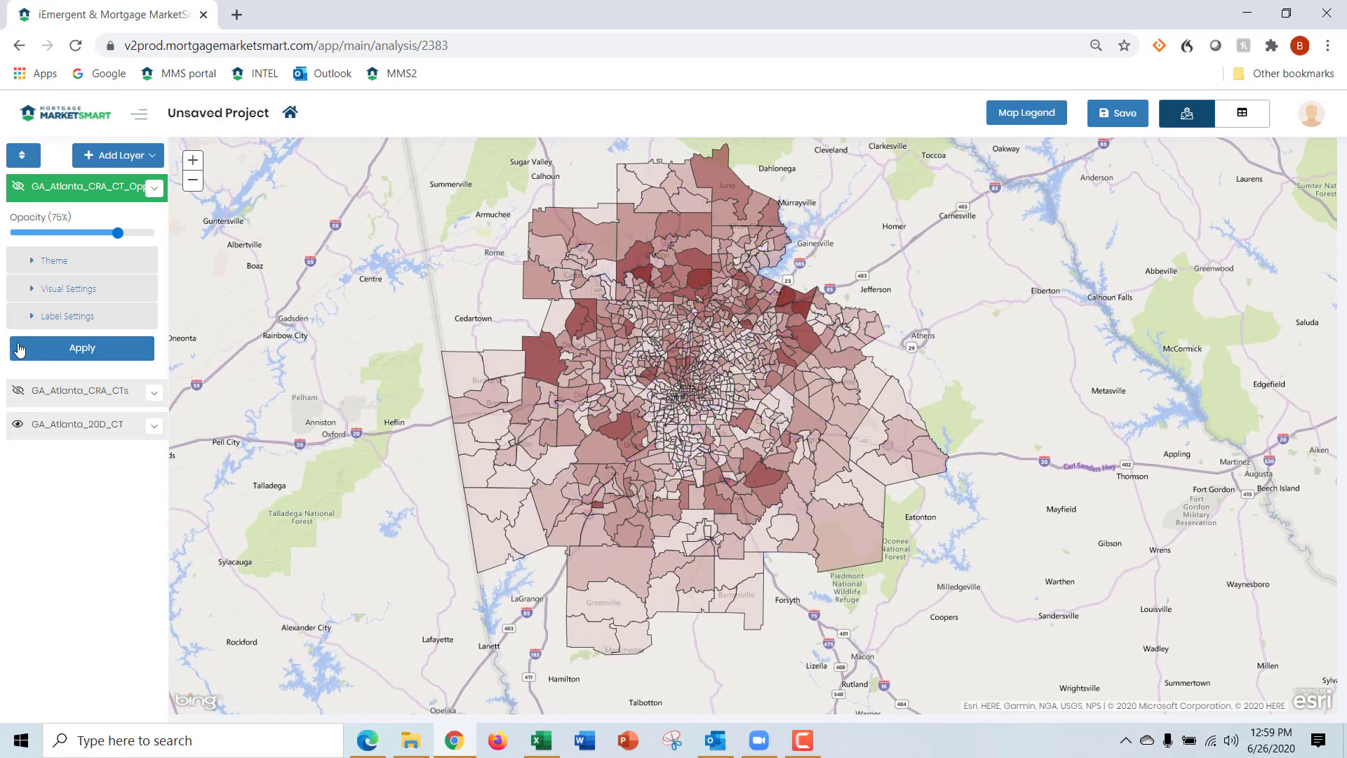
click(75, 191)
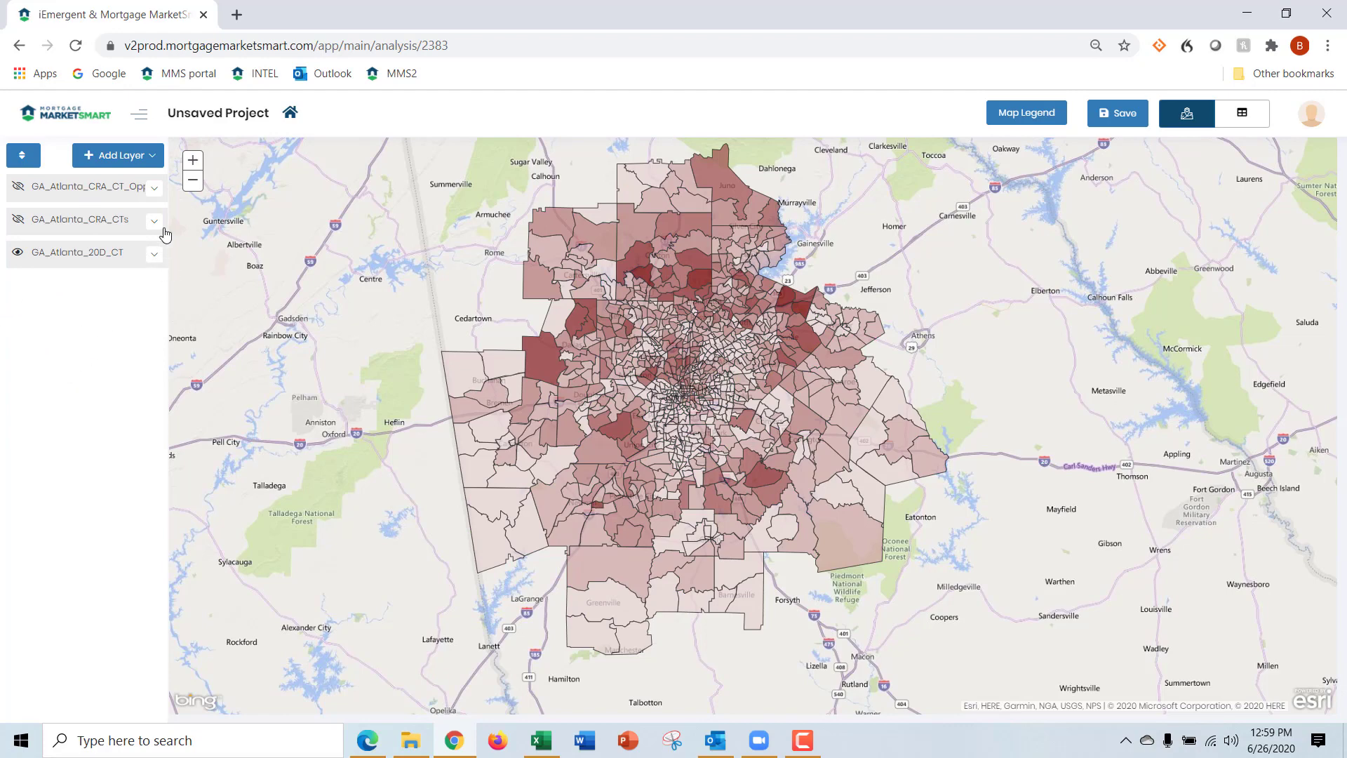
Start a new data layer named LMI_CT with the attribute LMI Borrower Purchase Loans for the year 2020
click(153, 160)
click(145, 192)
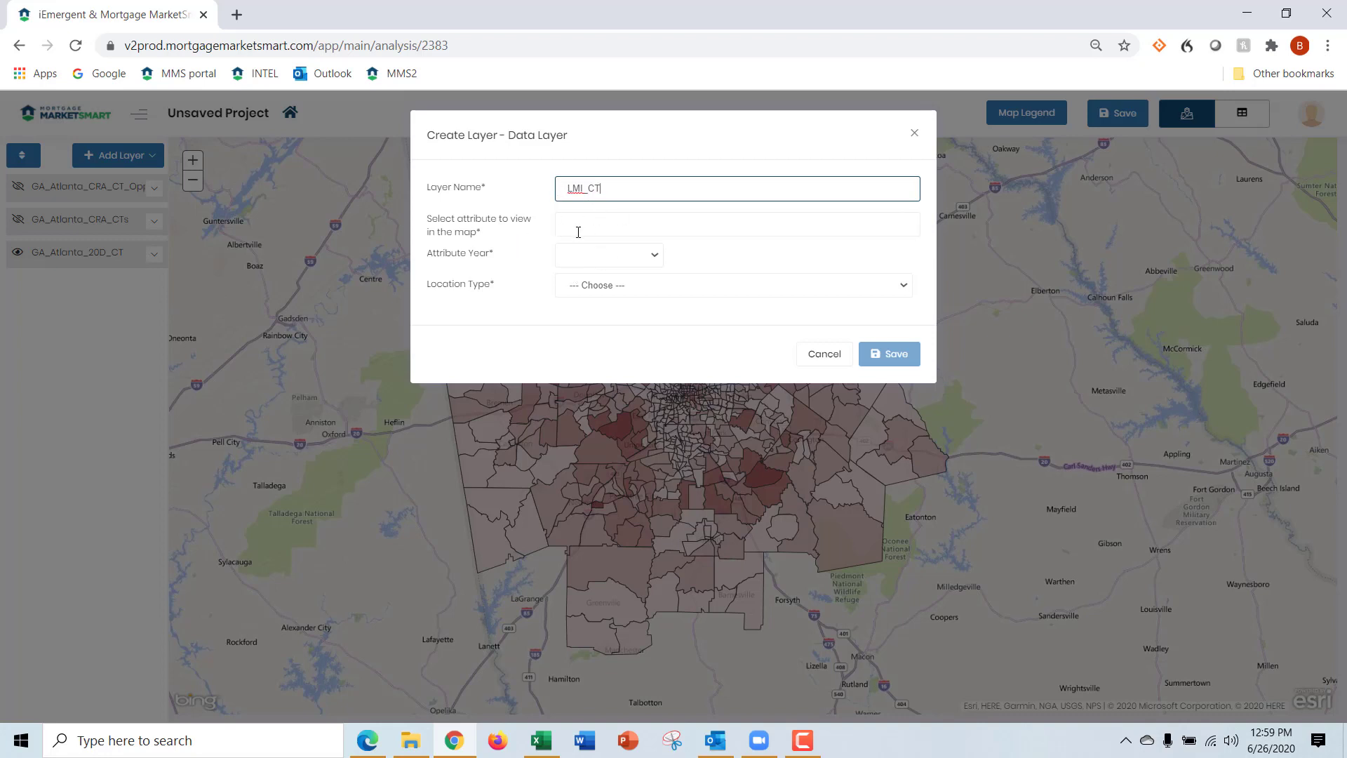
click(592, 223)
text(LMI)
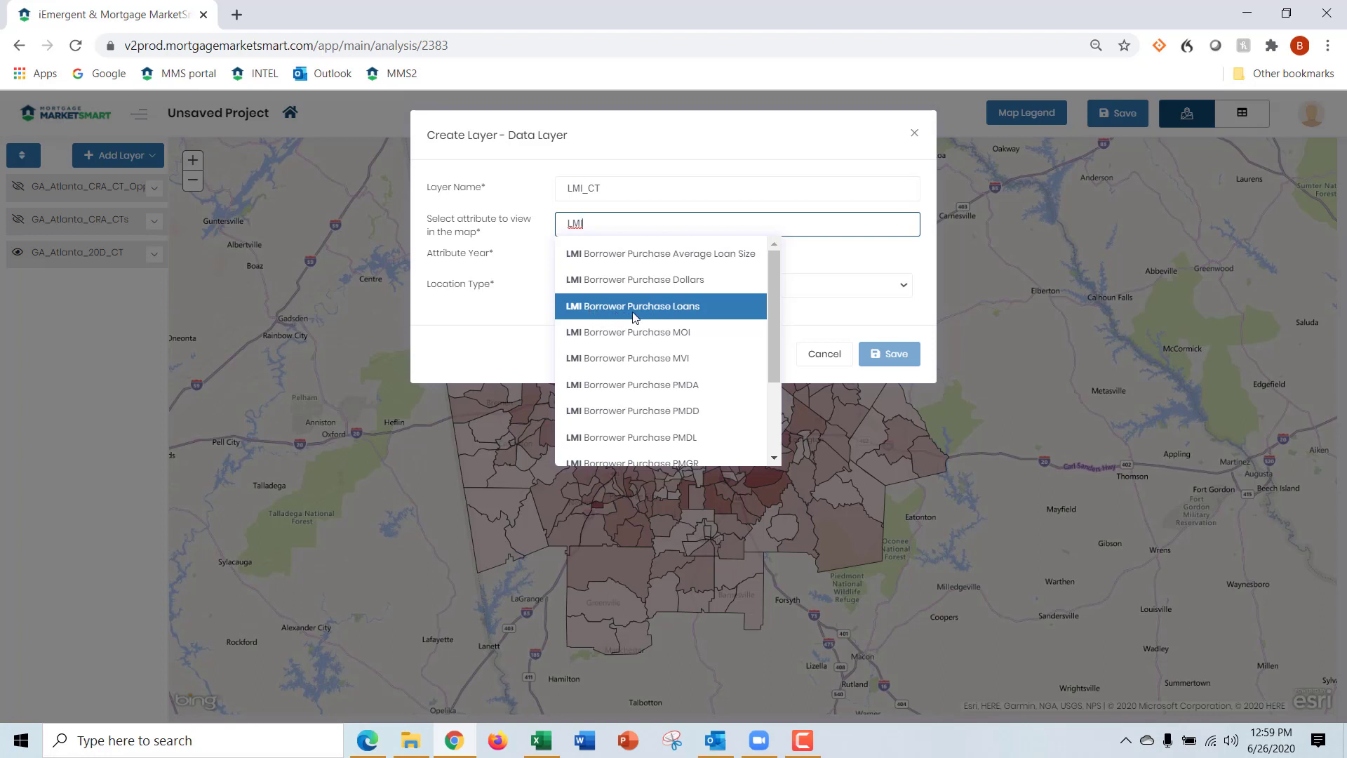
click(664, 318)
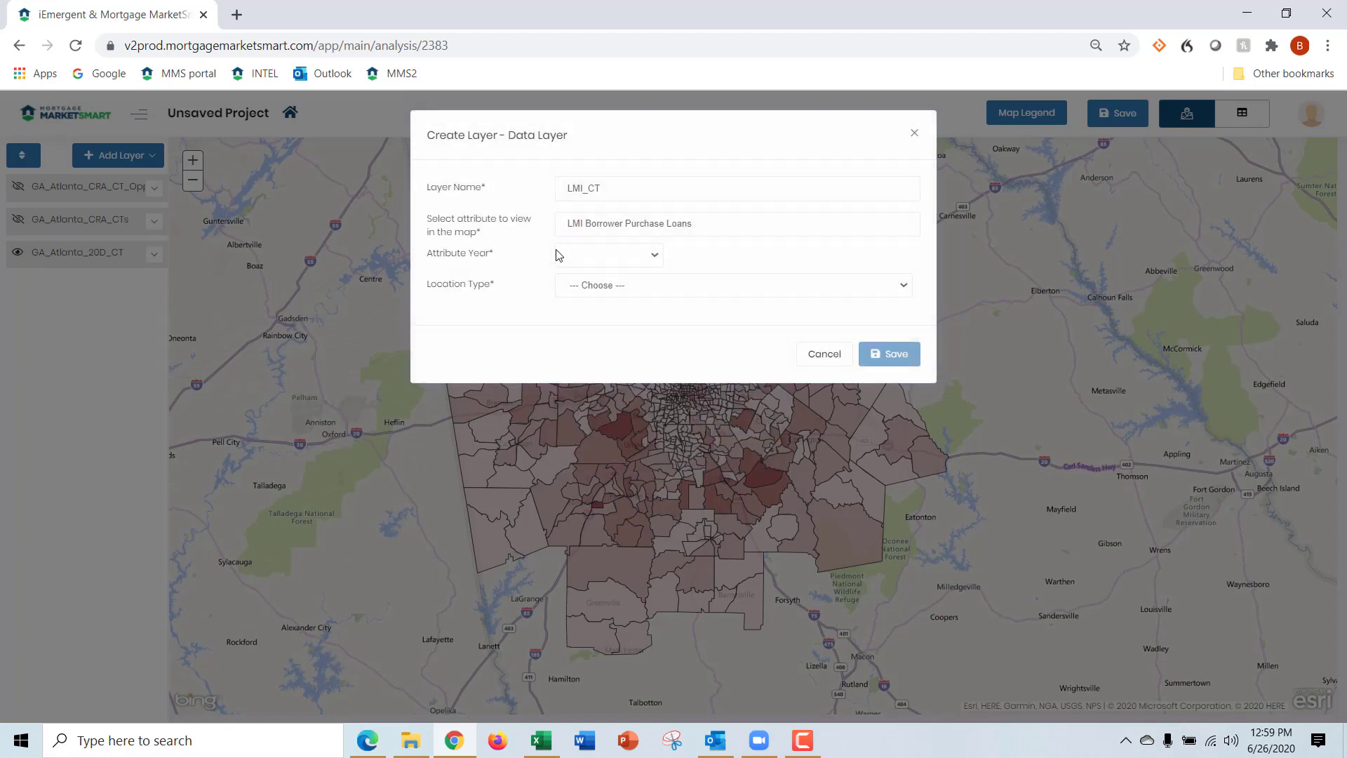
click(659, 257)
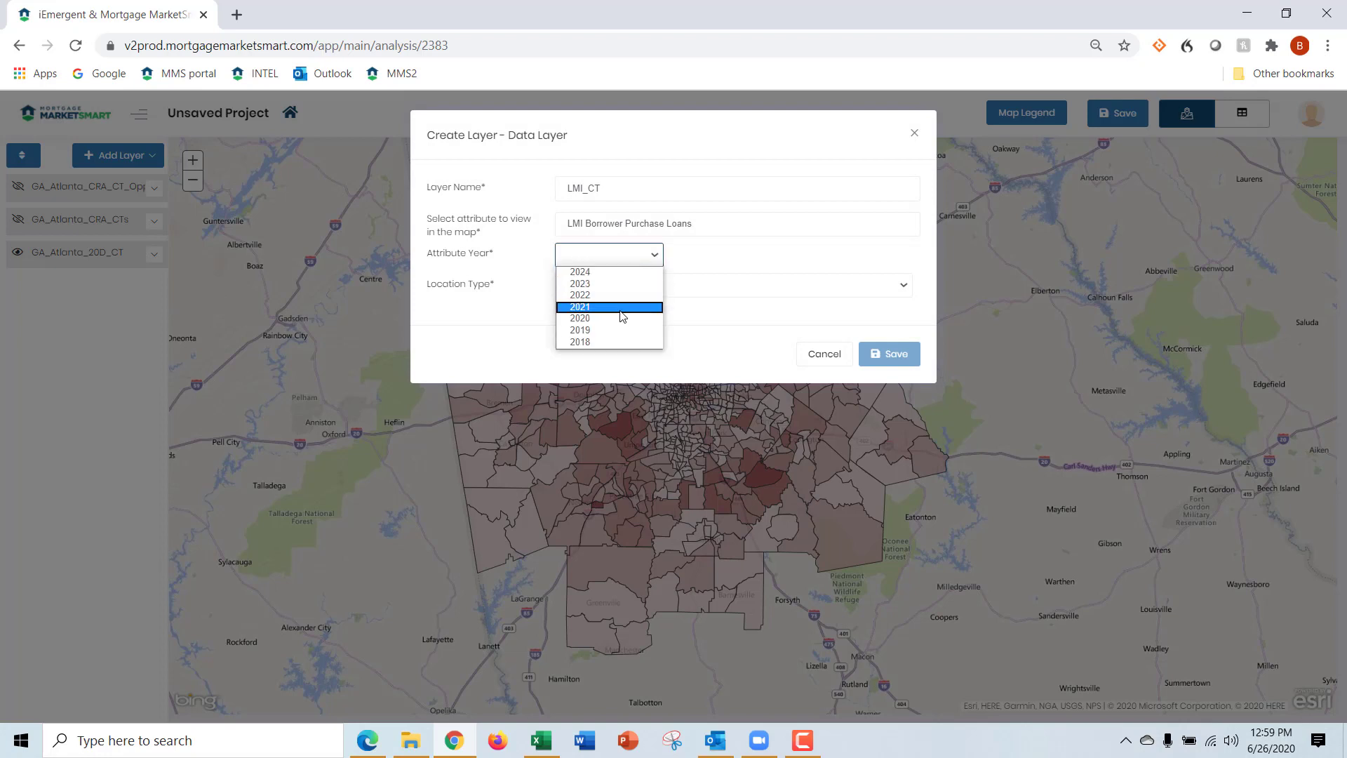
click(621, 311)
Set the layer's location type to Census Tract, select the Atlanta-Sandy Springs-Roswell, GA MSA as its location, and save the layer
click(632, 294)
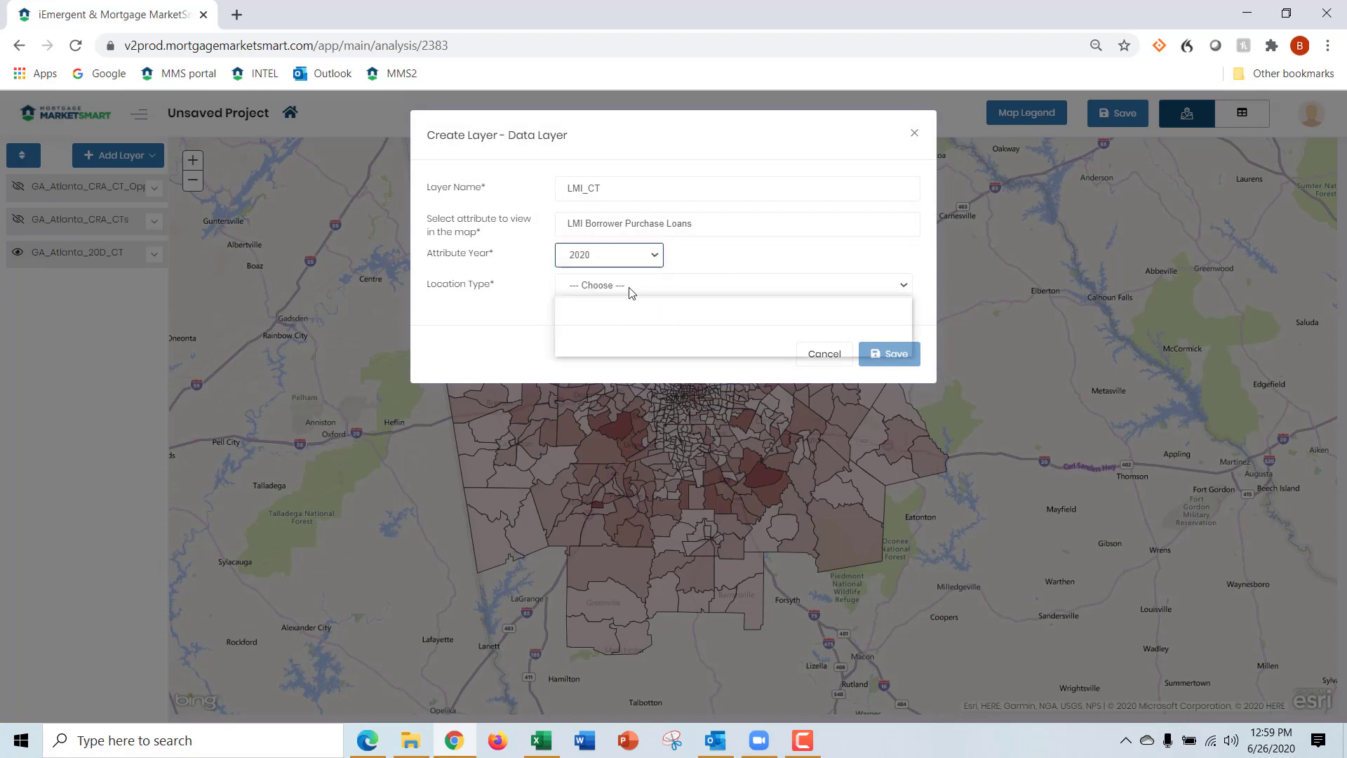
click(622, 315)
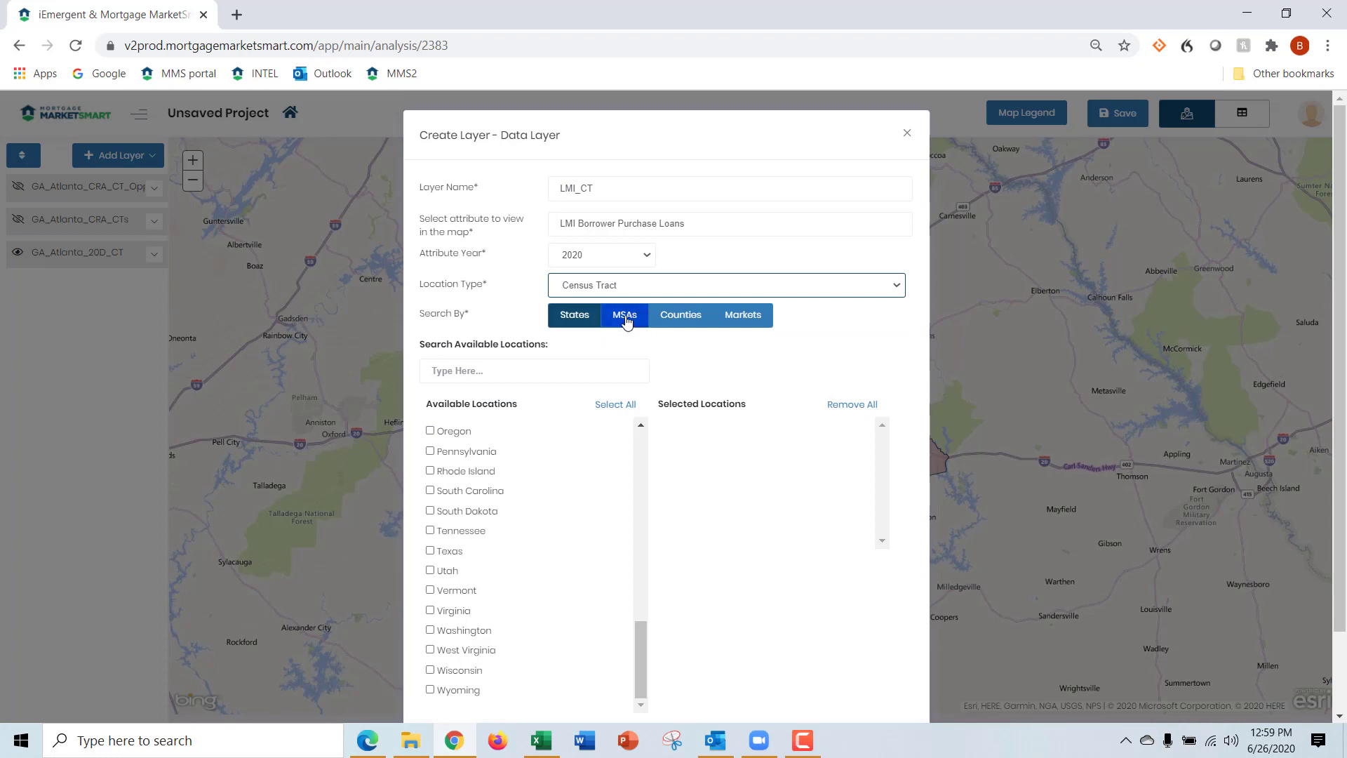
click(627, 319)
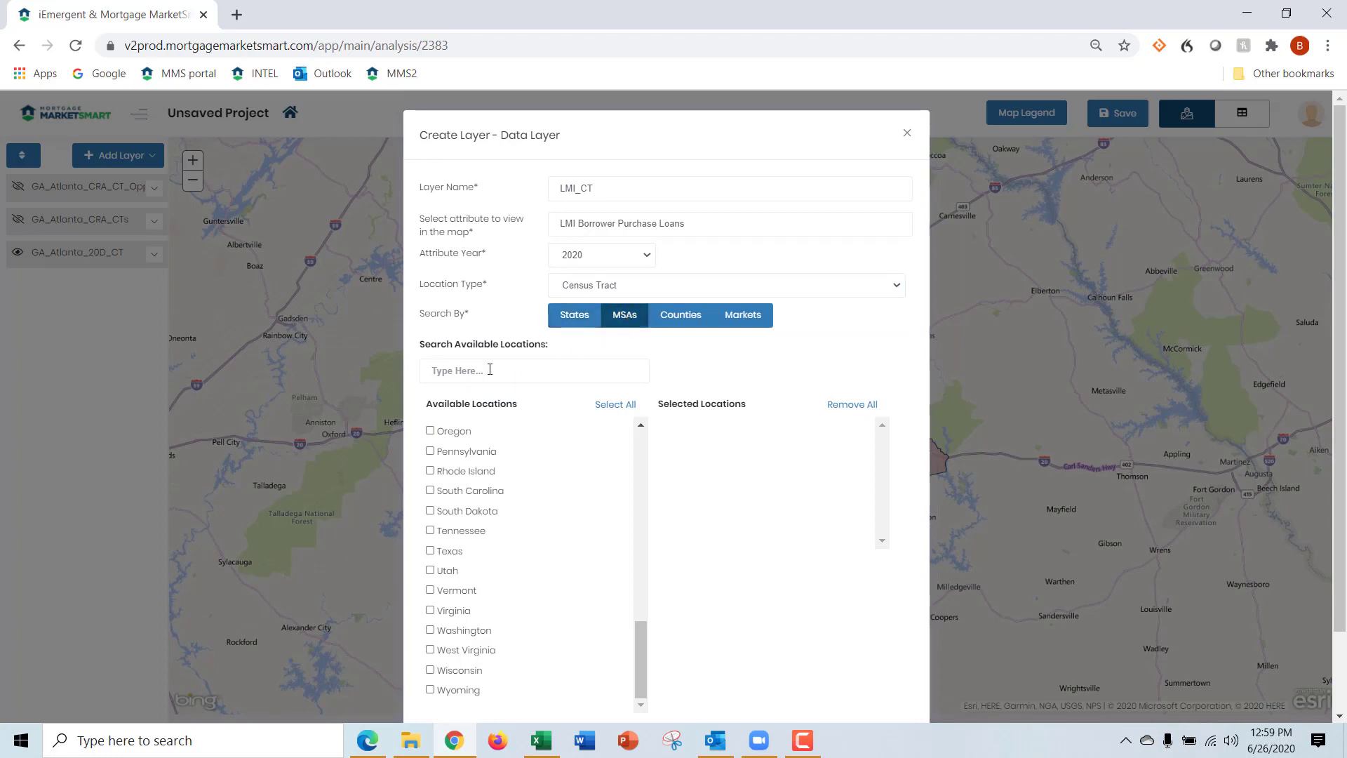
click(534, 365)
text(Atla)
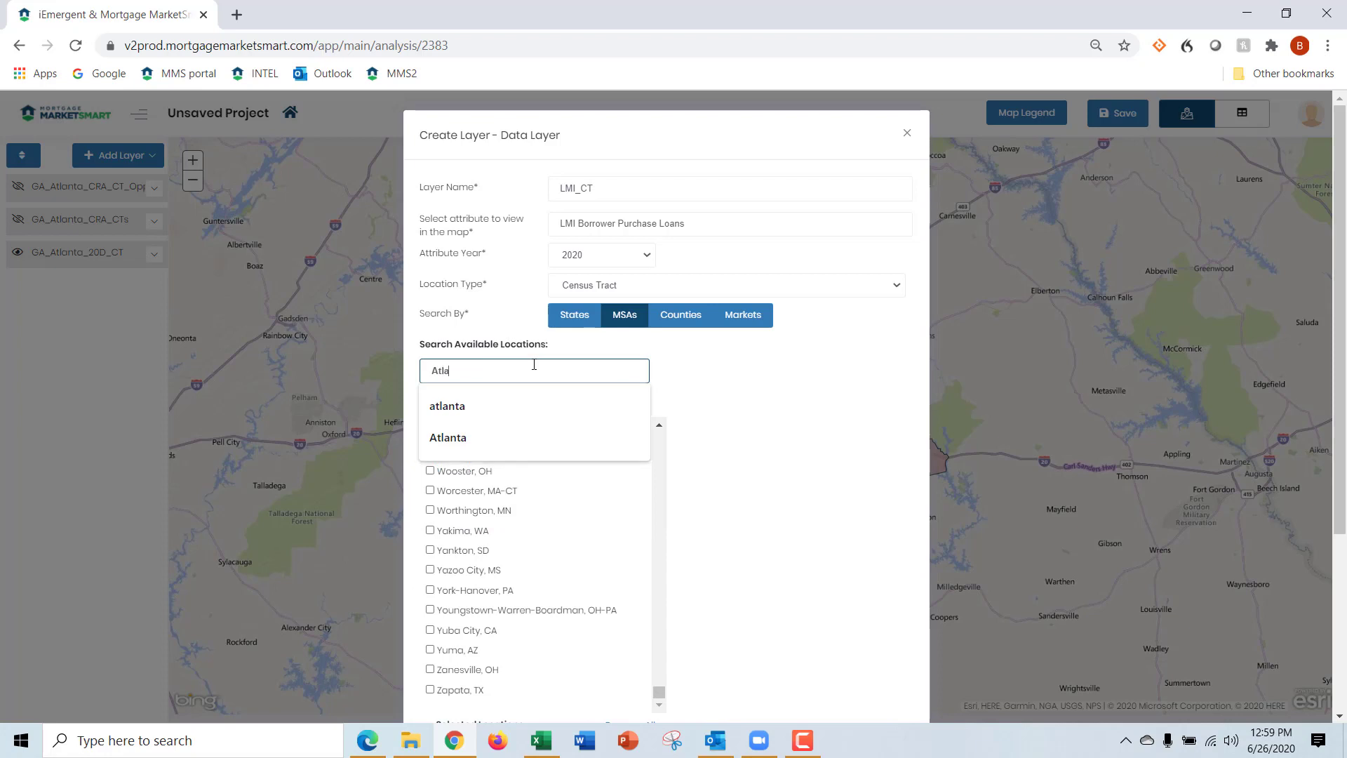
text(nta)
click(593, 538)
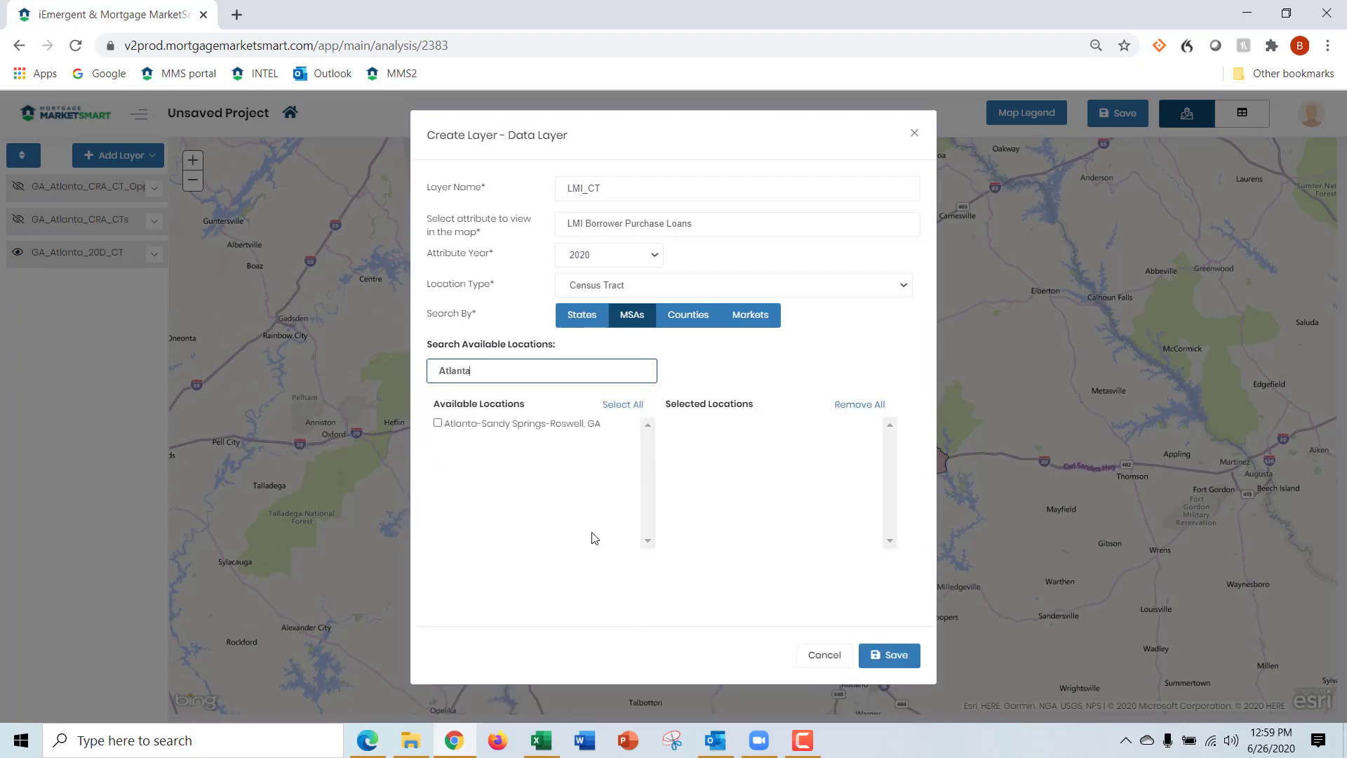
click(438, 423)
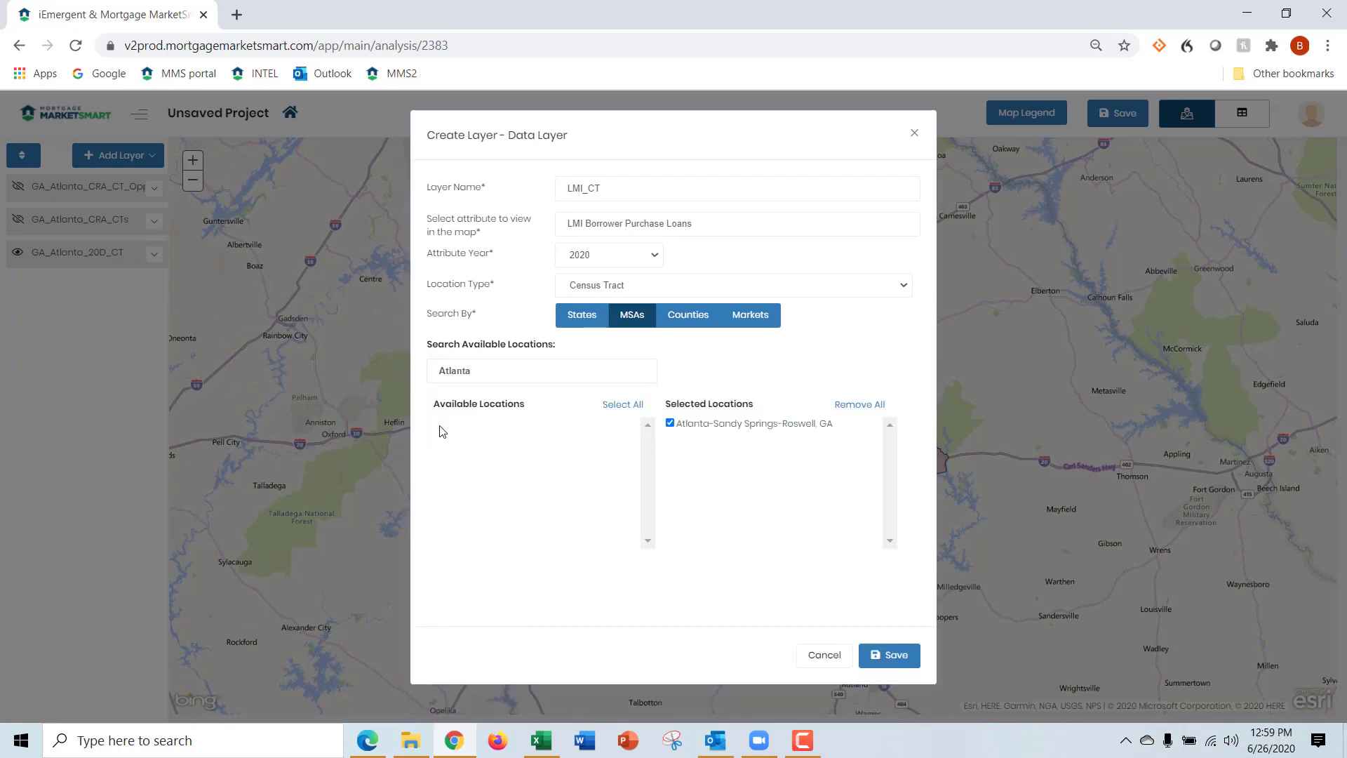
click(892, 655)
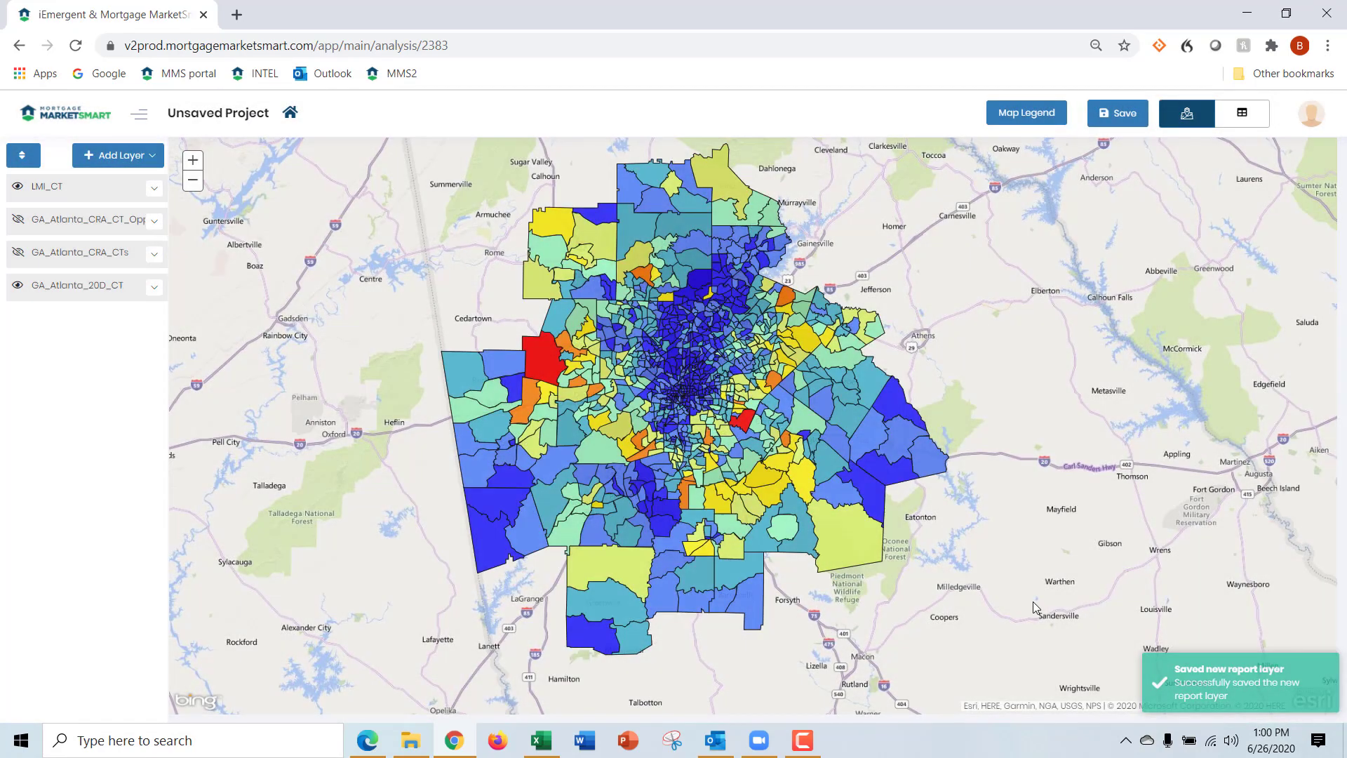
Hide the GA_Atlanta_20D_CT layer and display the map legend for the LMI_CT layer
click(17, 288)
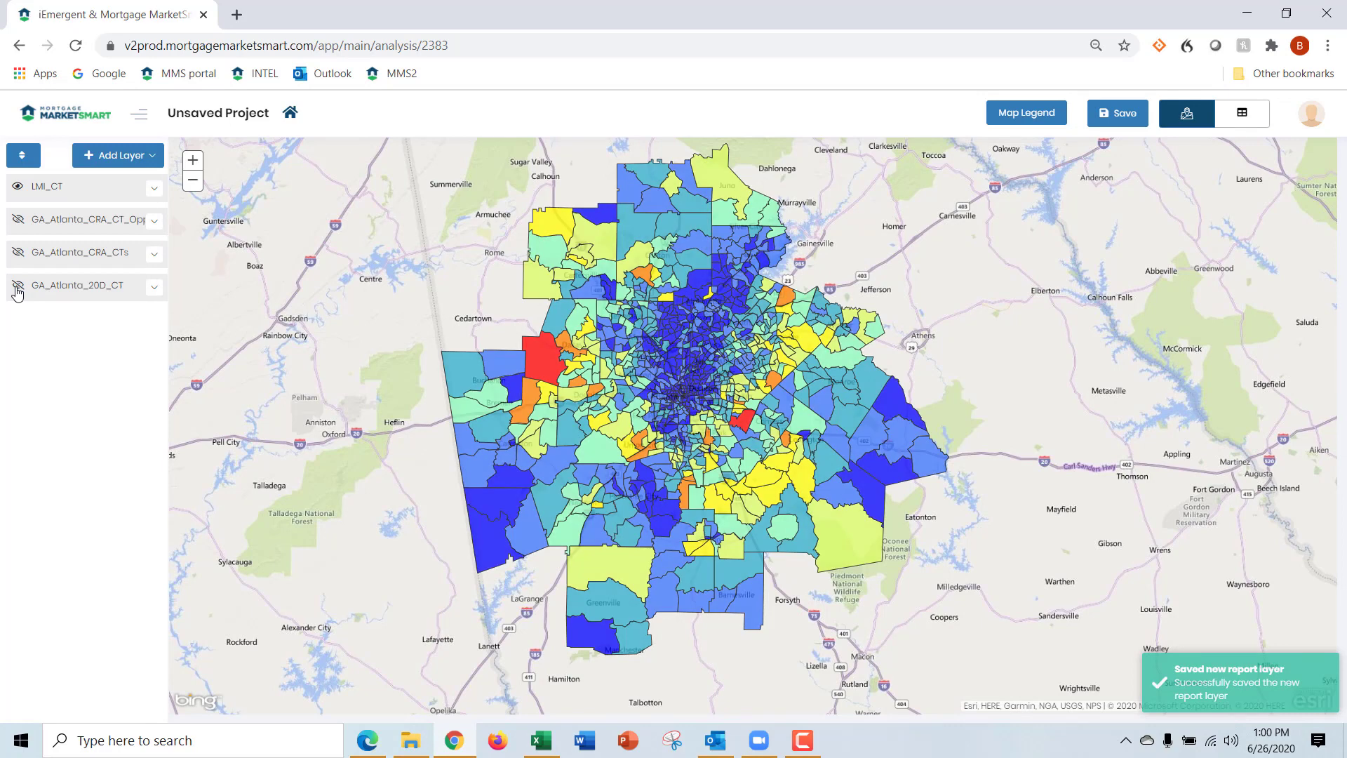
click(81, 190)
click(99, 190)
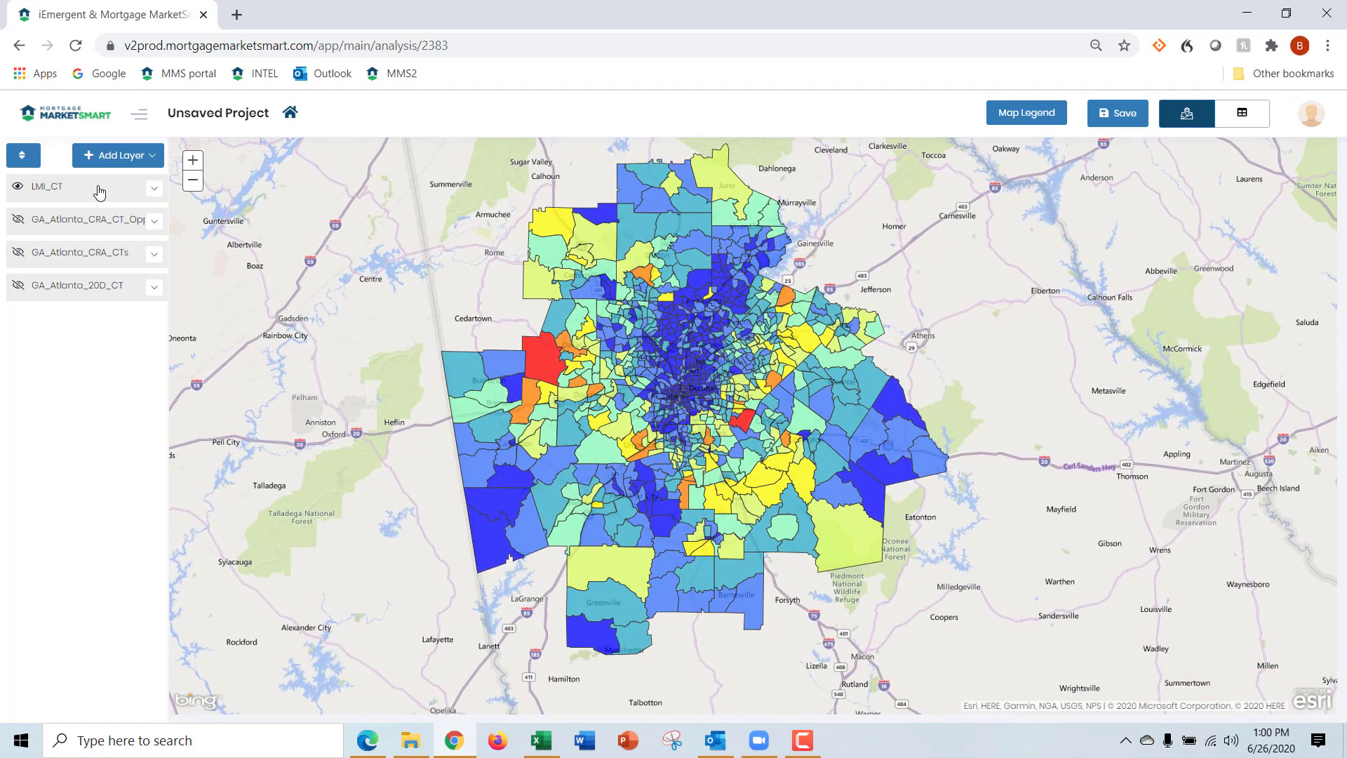
click(1036, 127)
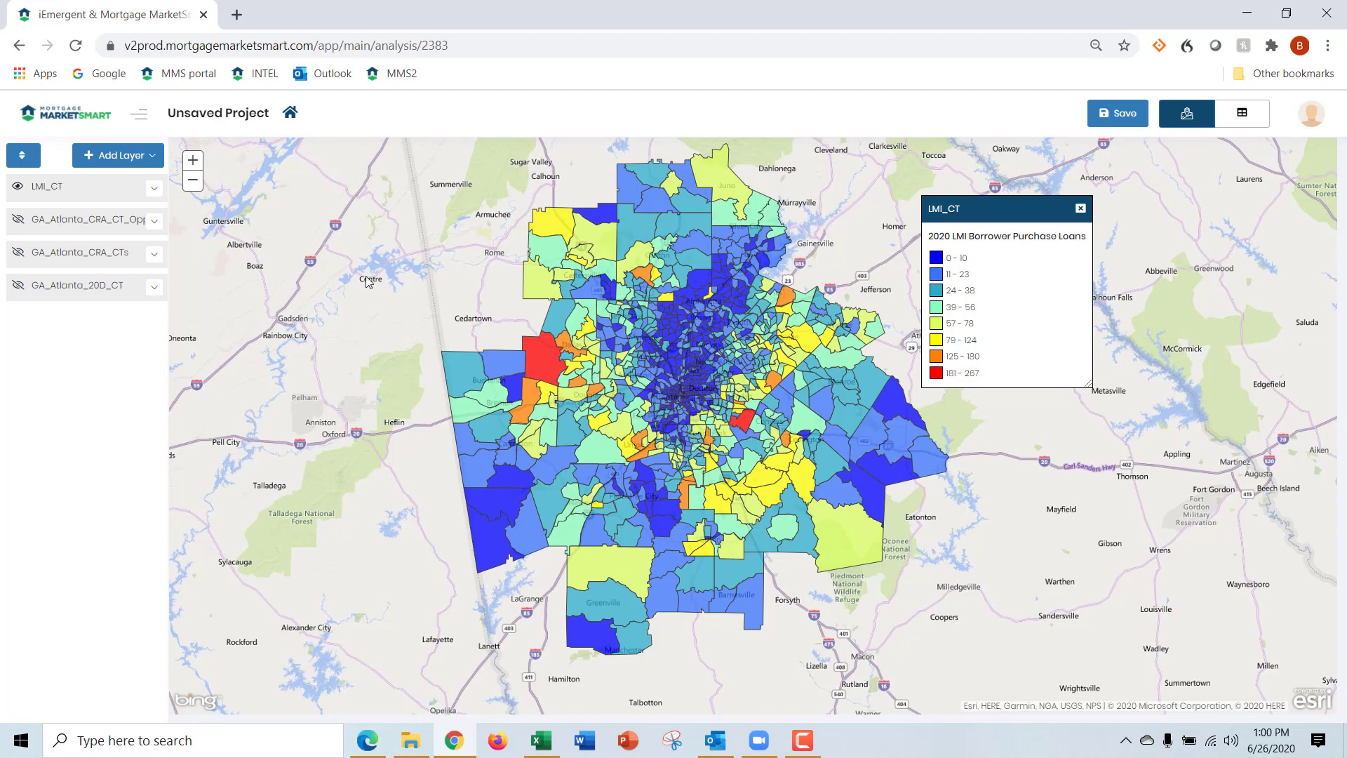
Show the GA_Atlanta_CRA_CTs layer, set its opacity to 100%, and collapse its settings
click(17, 254)
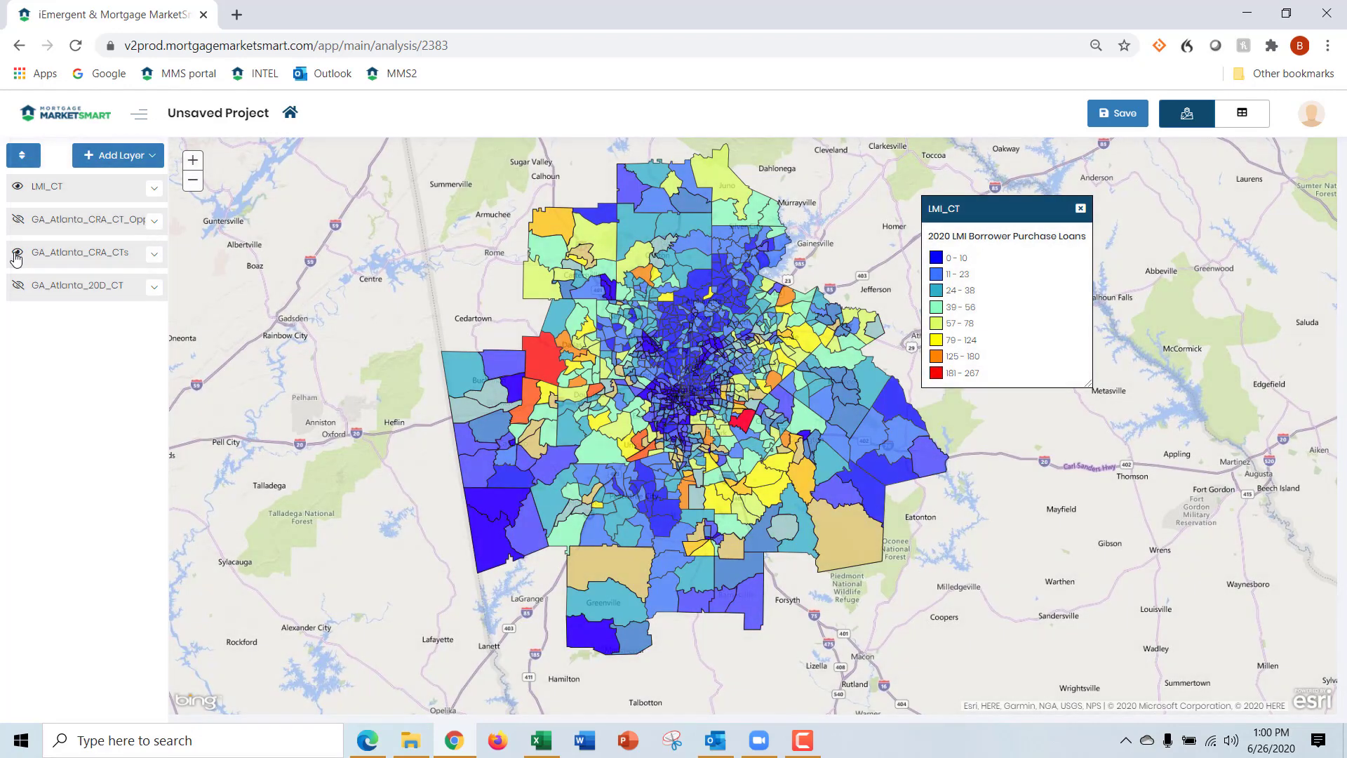
click(83, 254)
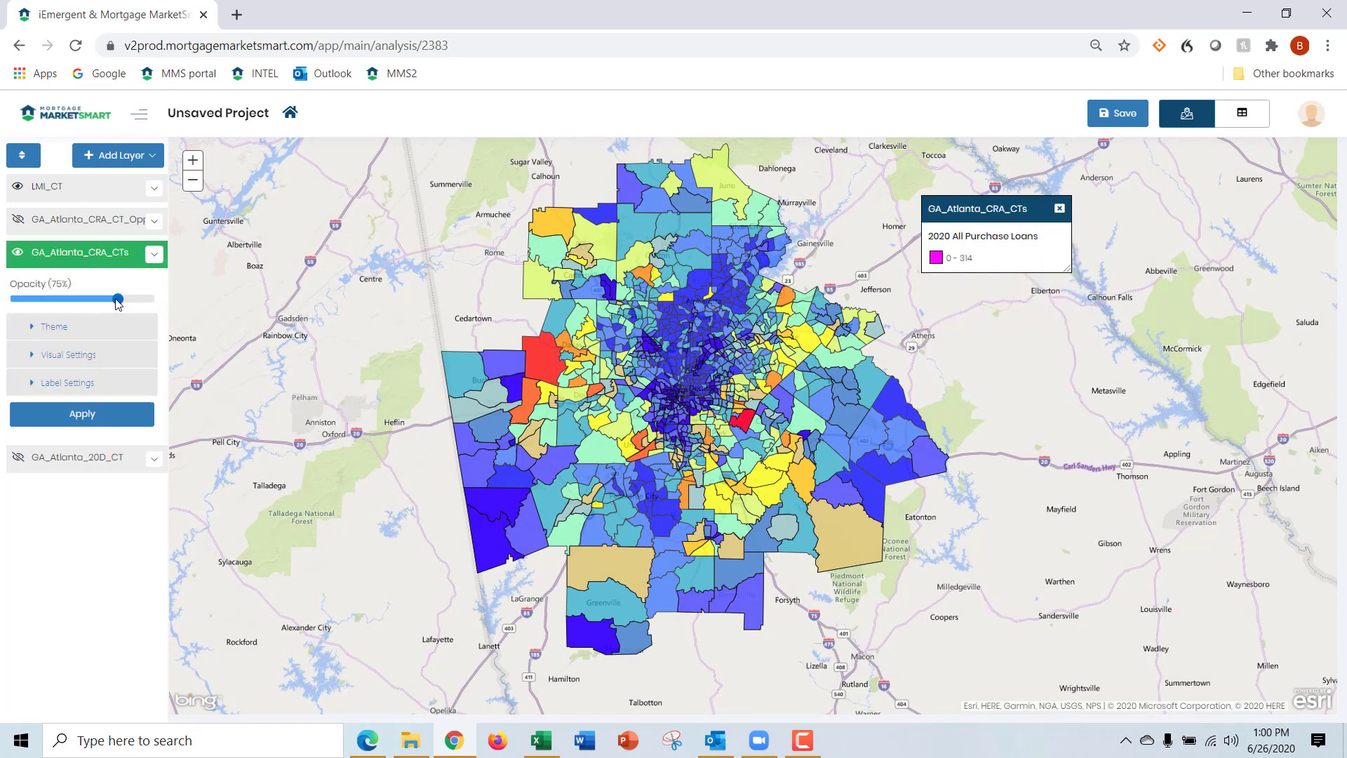
drag(118, 300, 174, 303)
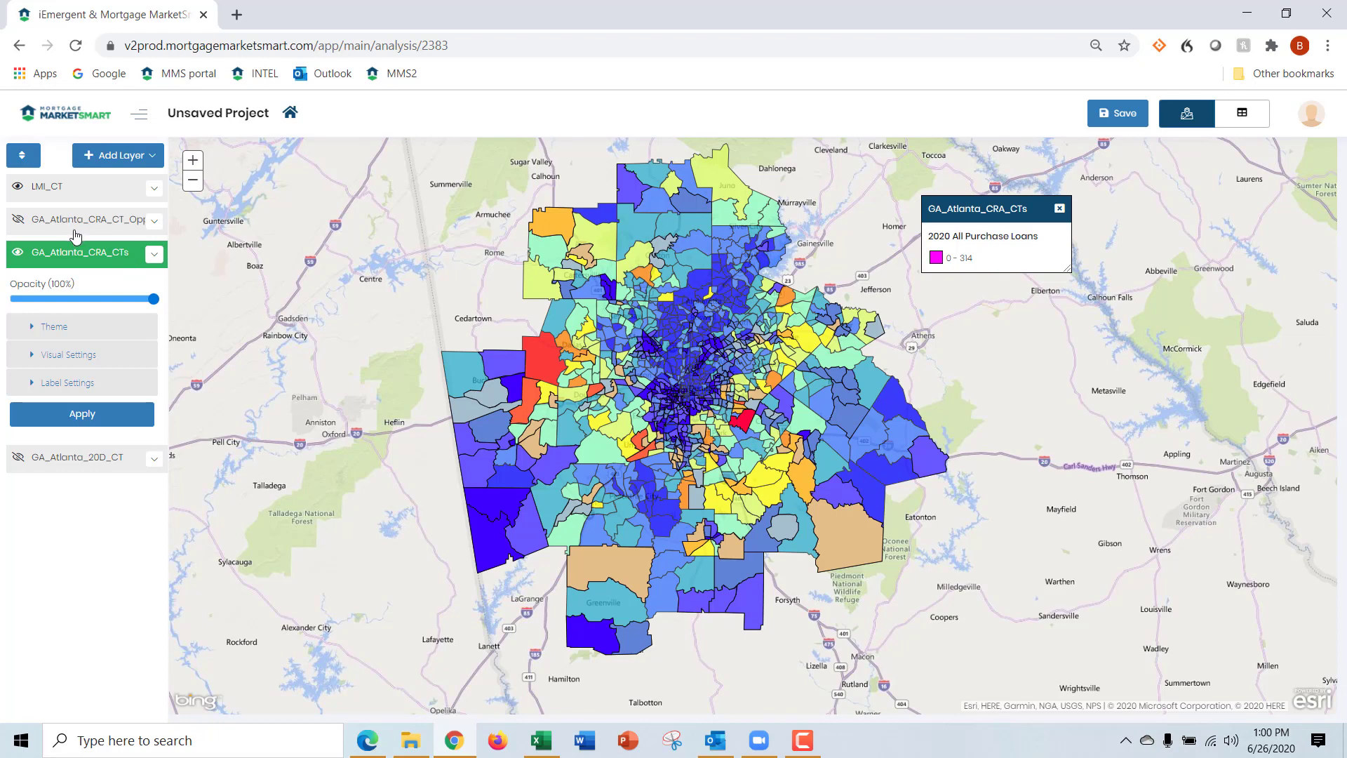
click(84, 251)
Fade the LMI_CT layer to 0% opacity to examine the CRA tracts beneath it, and set its opacity to 100%
click(61, 195)
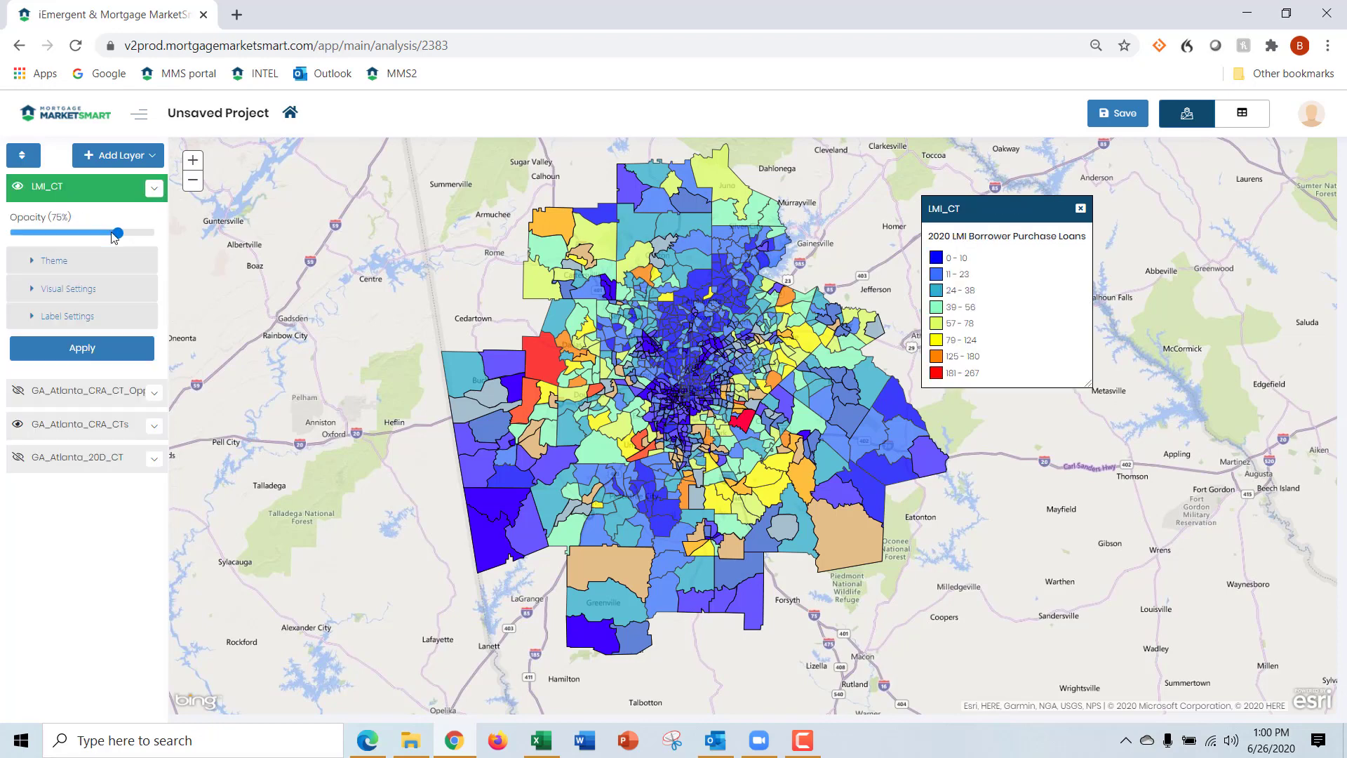
drag(116, 238, 11, 237)
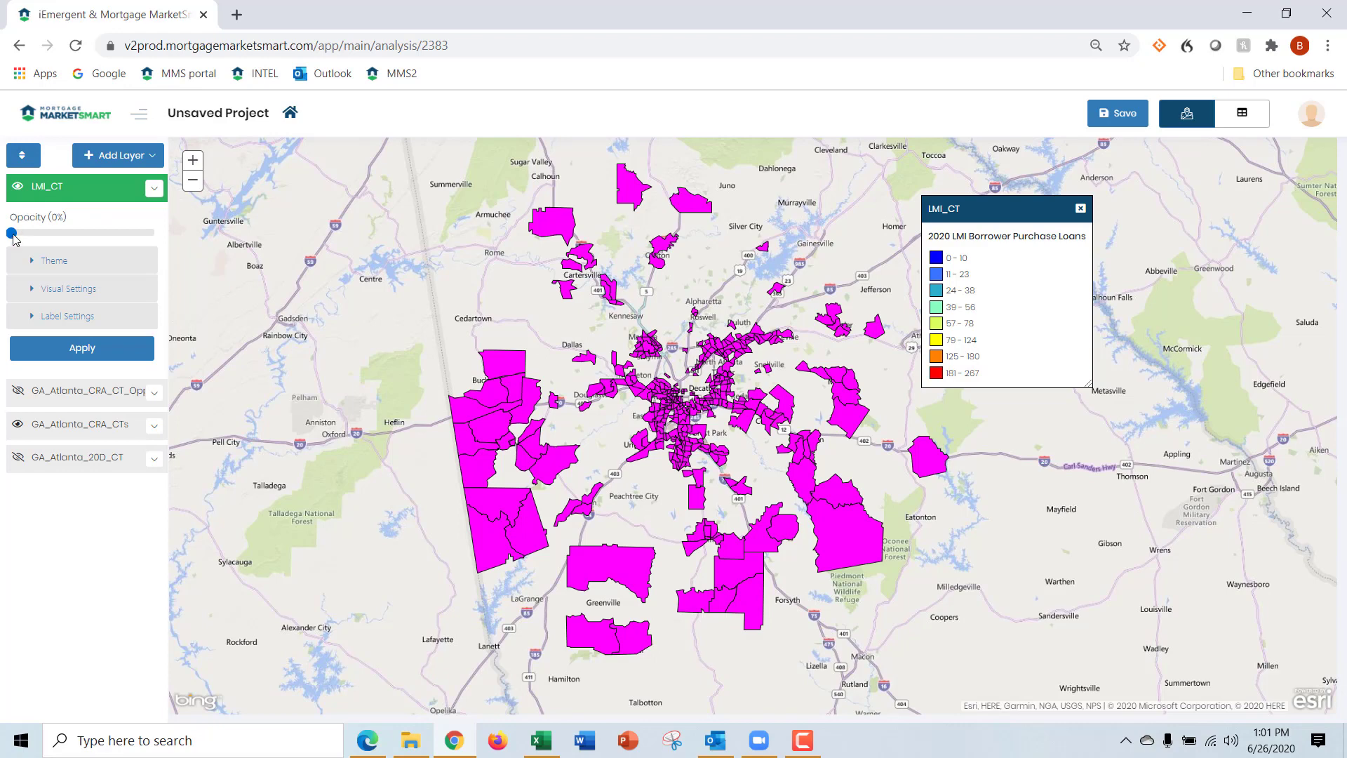
drag(12, 233, 156, 238)
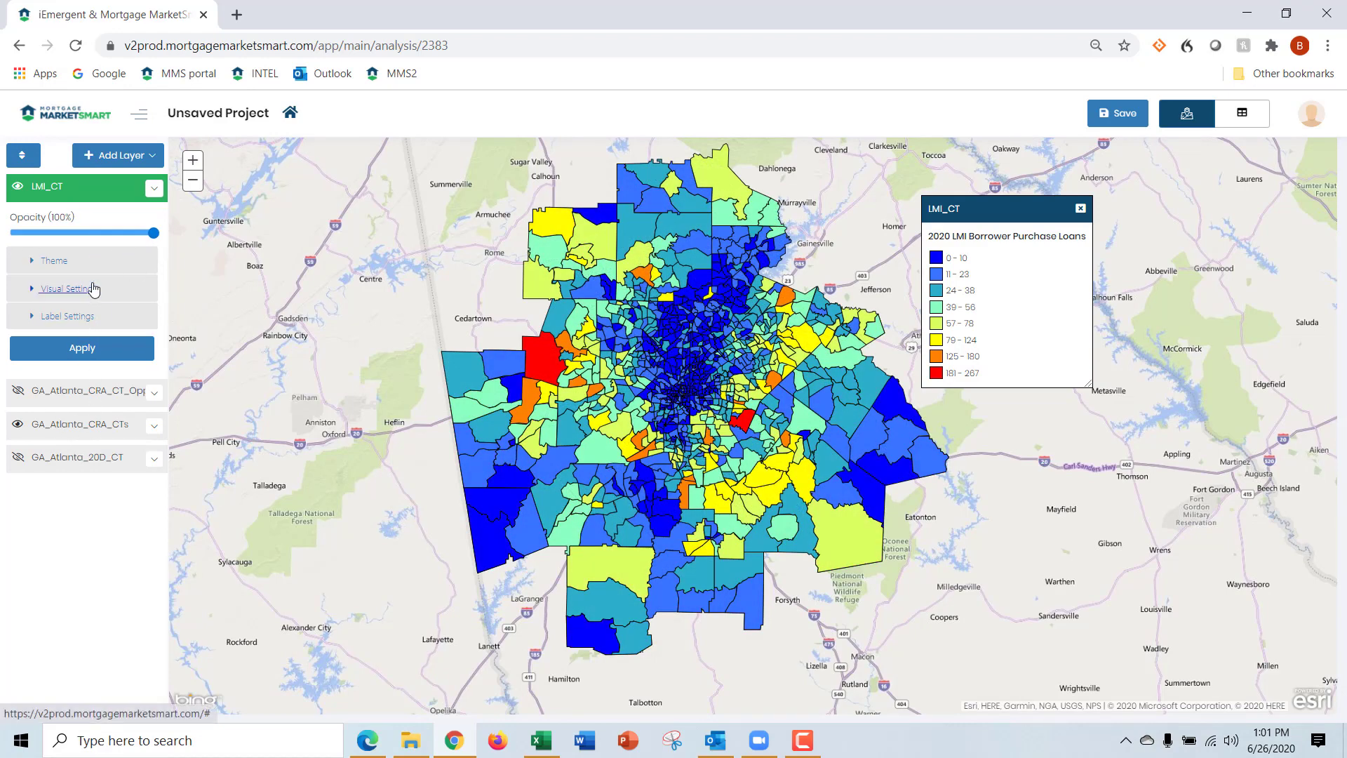
Reorder the map layers so GA_Atlanta_CRA_CTs sits above LMI_CT, and save the order
click(23, 157)
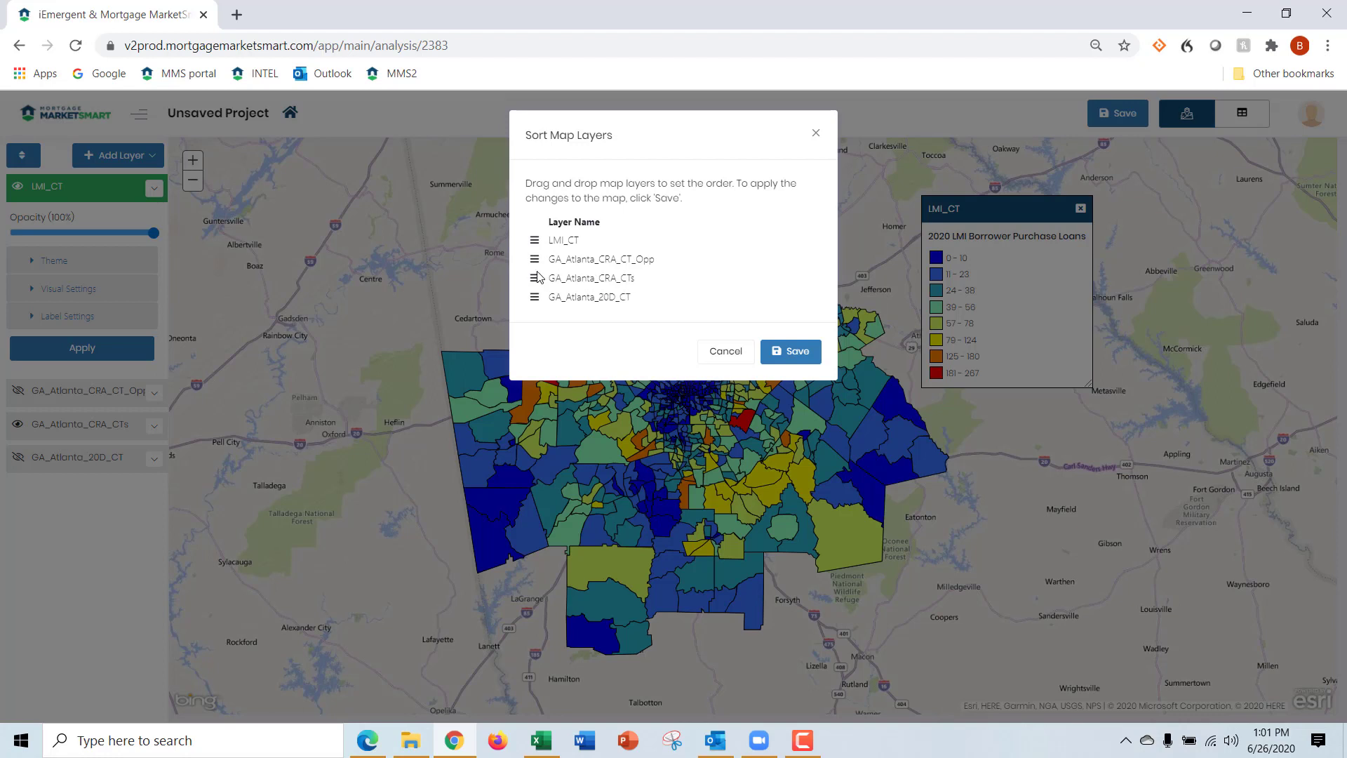
drag(539, 278, 538, 244)
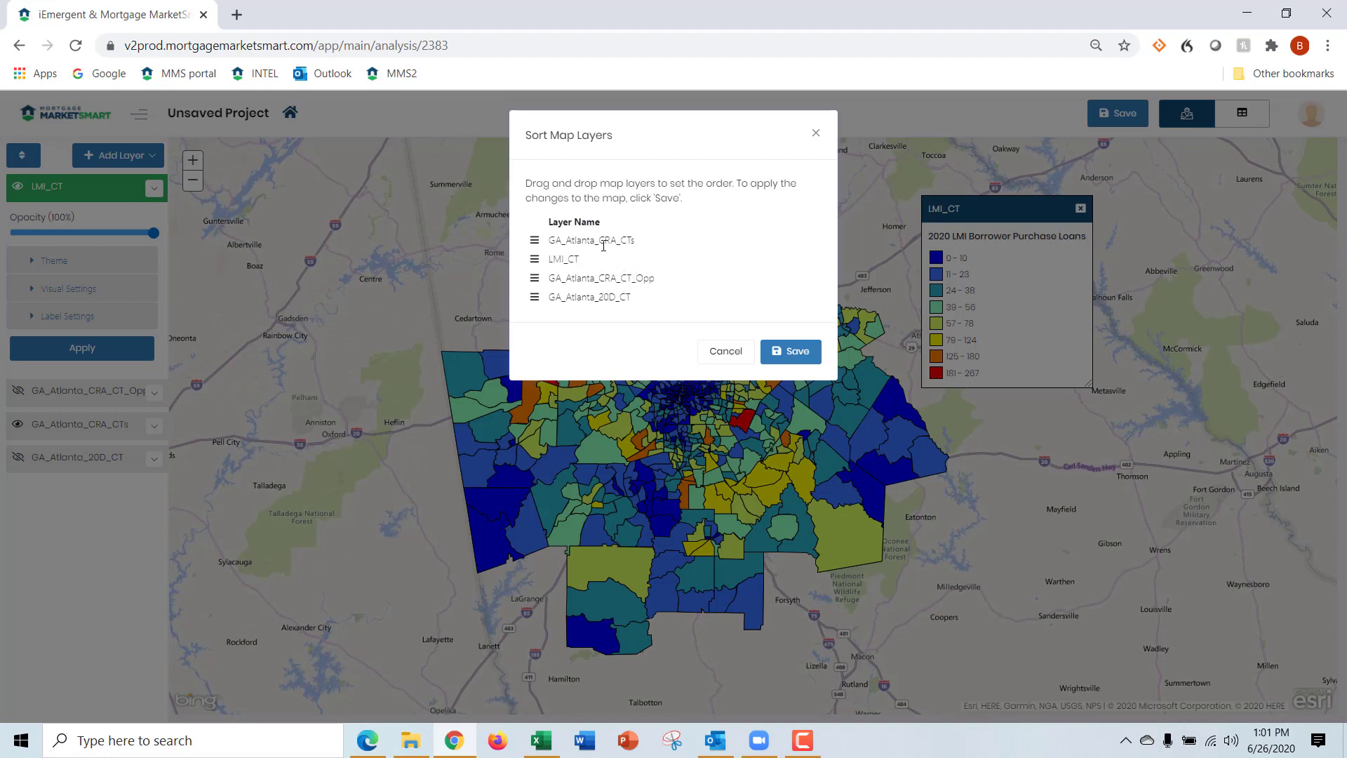
click(796, 353)
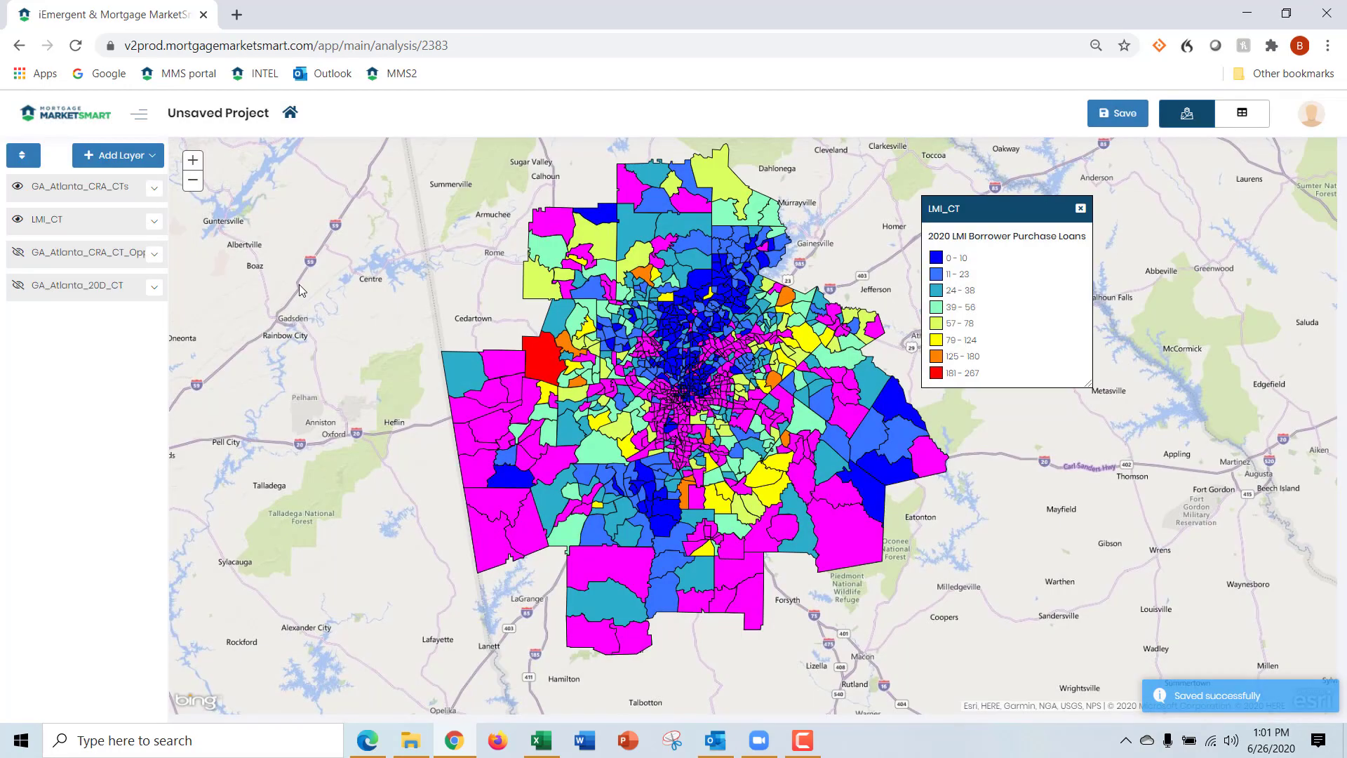